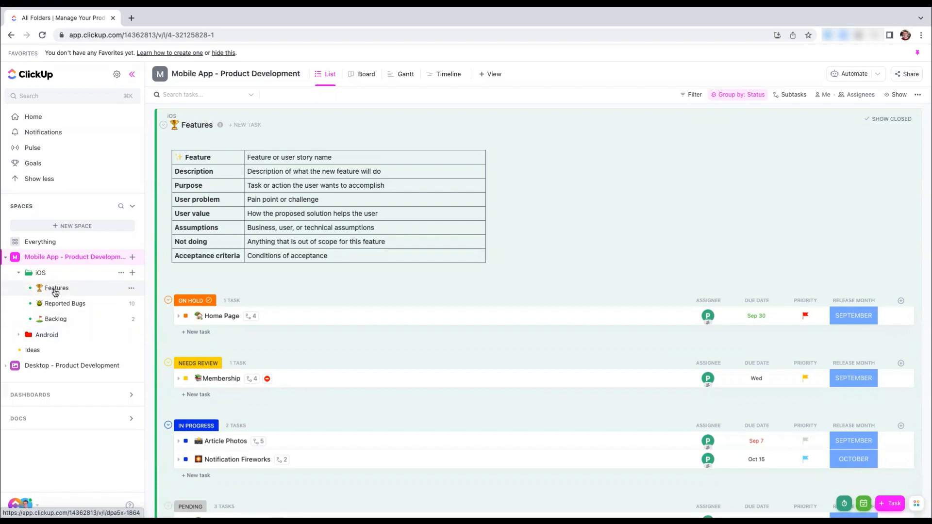
# View the Features list of the iOS folder, then the Android folder's contents
pyautogui.click(55, 293)
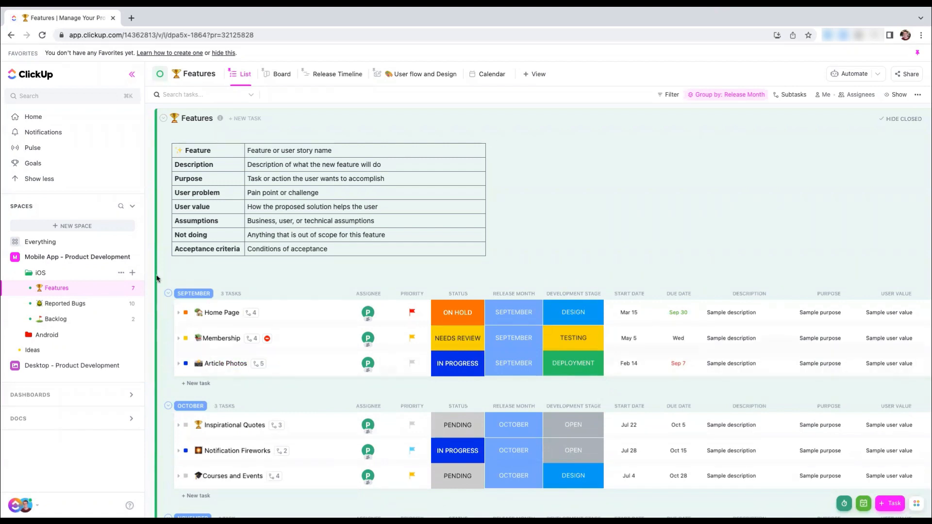
pyautogui.click(67, 273)
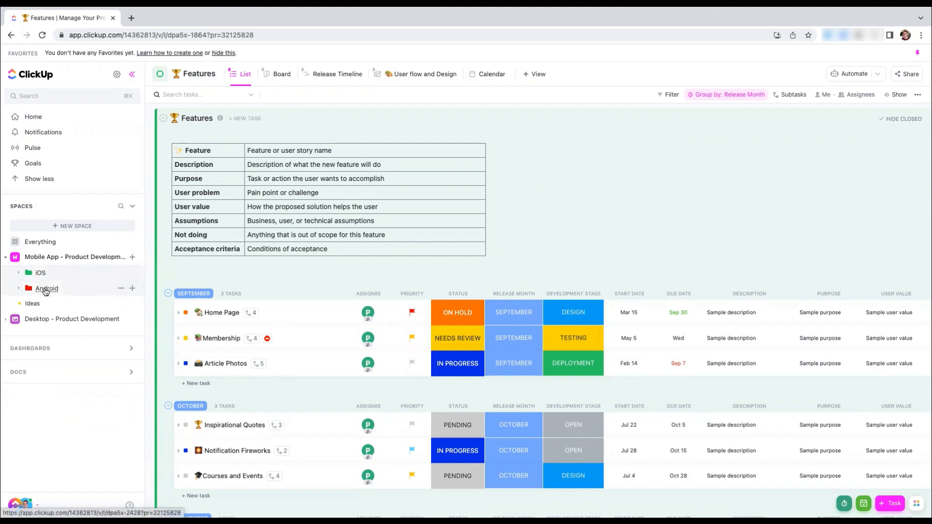
pyautogui.click(50, 290)
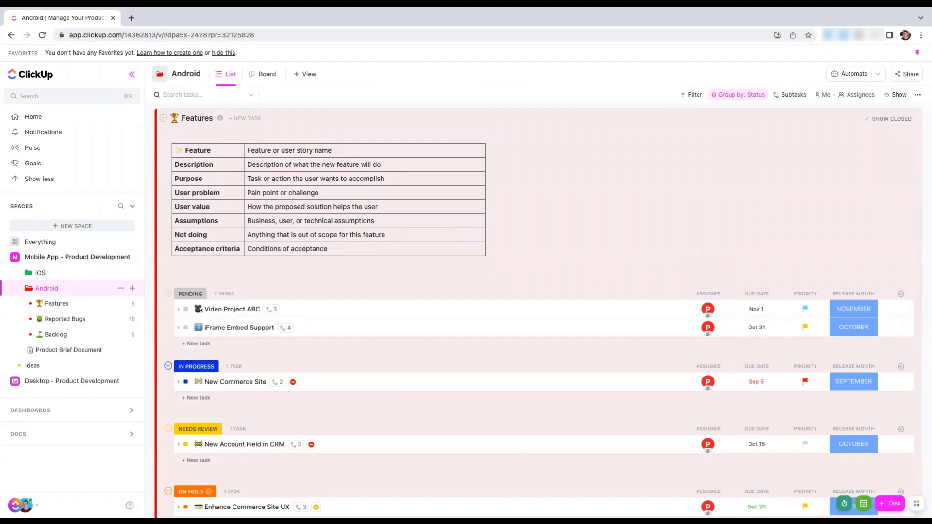
# Open the Form view of the Ideas list and review its fields
pyautogui.click(32, 367)
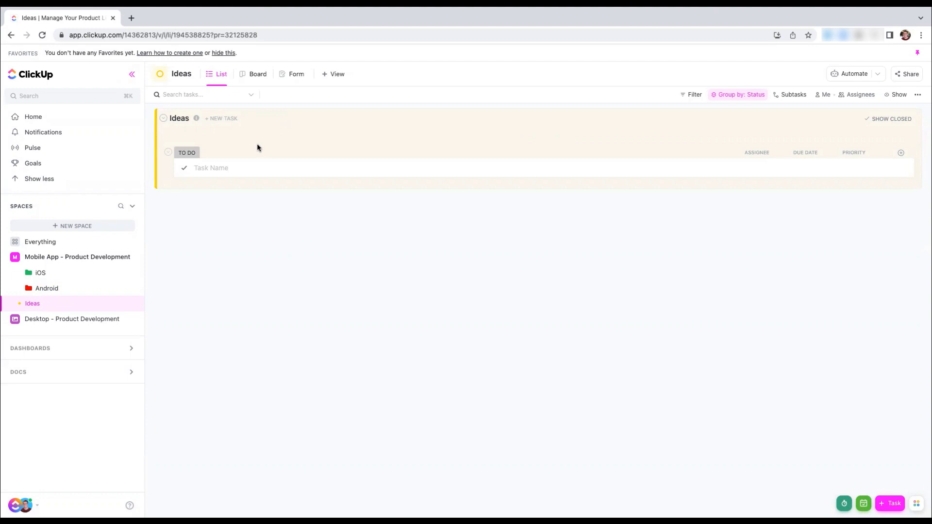
pyautogui.click(288, 74)
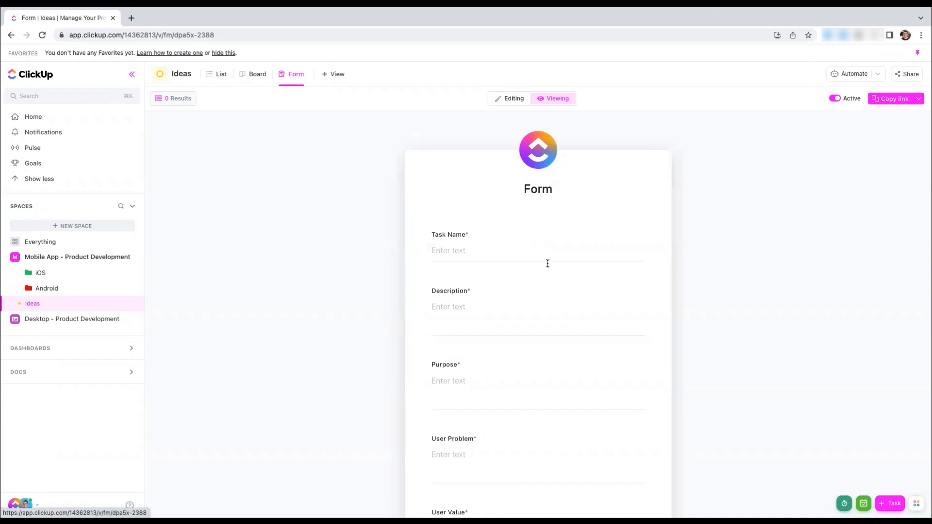
pyautogui.scroll(-1, 547, 262)
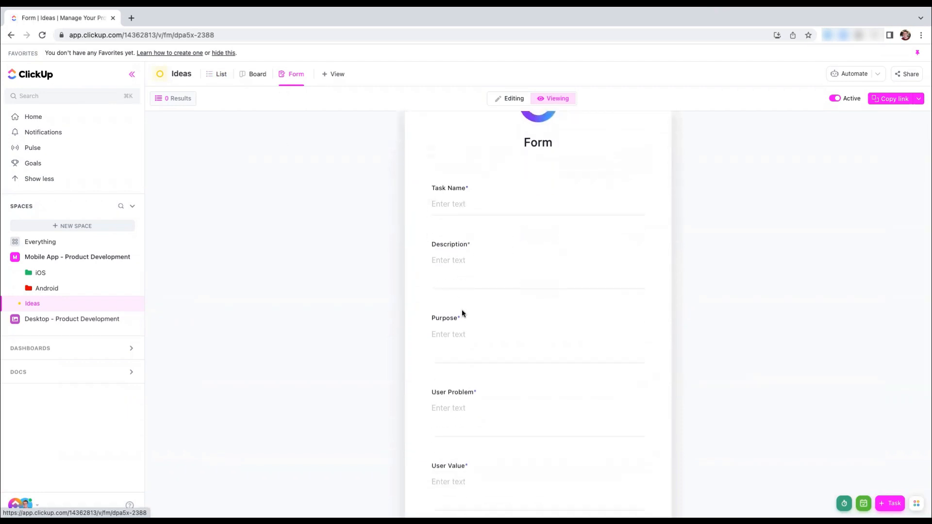
pyautogui.scroll(-3, 482, 306)
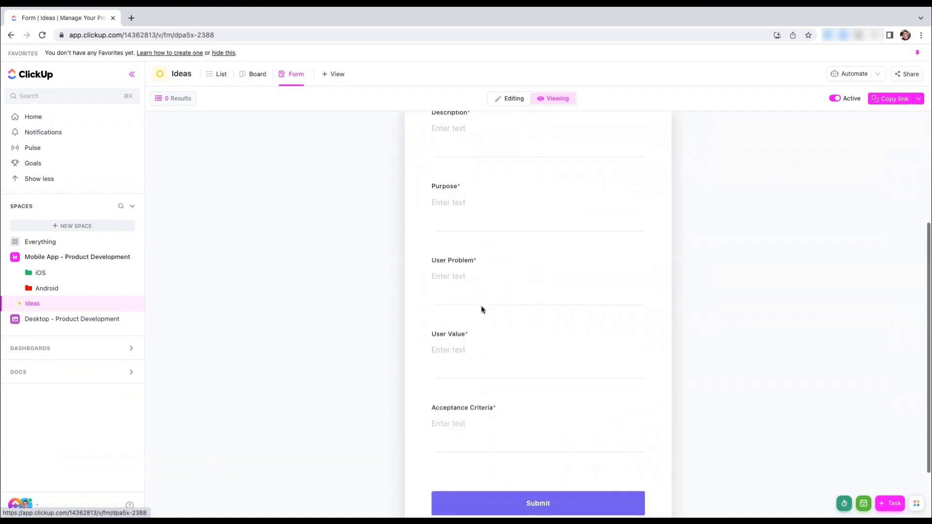
pyautogui.scroll(4, 481, 307)
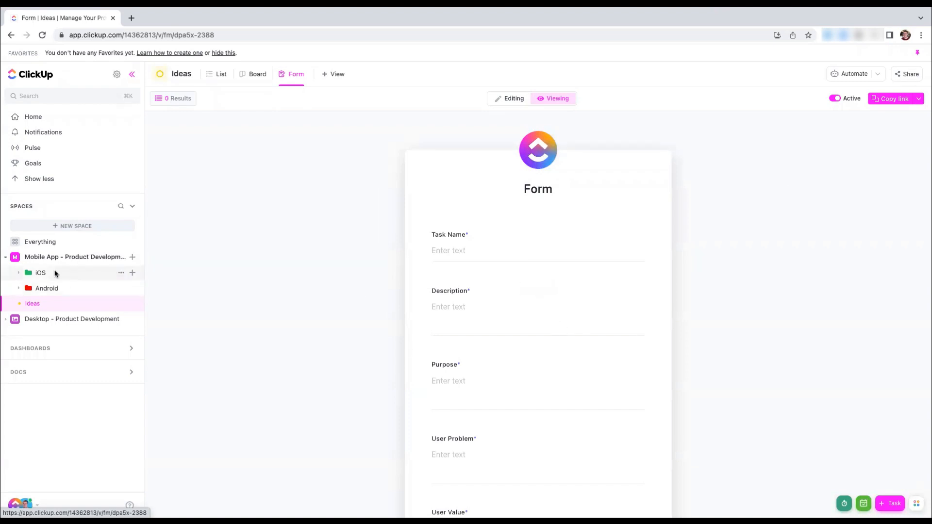
# Browse templates to add to the iOS folder and search the Community templates for "Product Brief Doc"
pyautogui.click(41, 274)
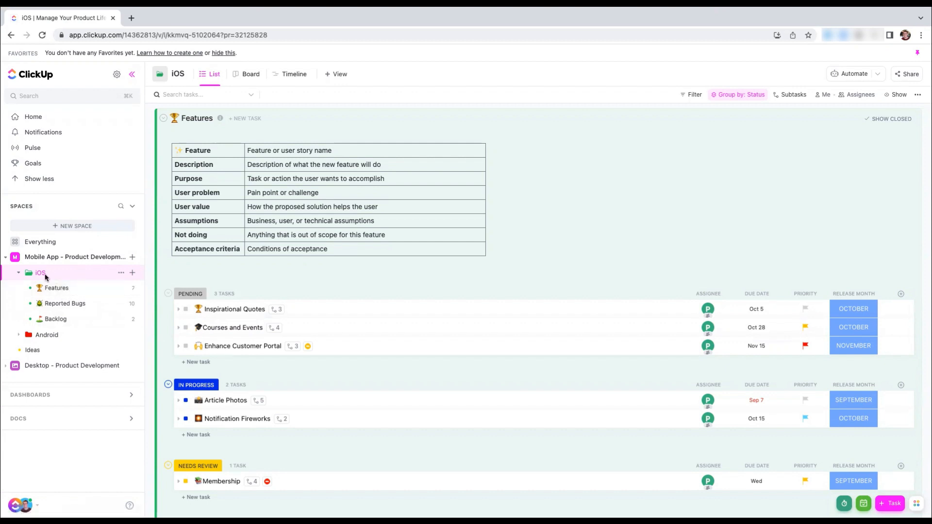
pyautogui.click(132, 273)
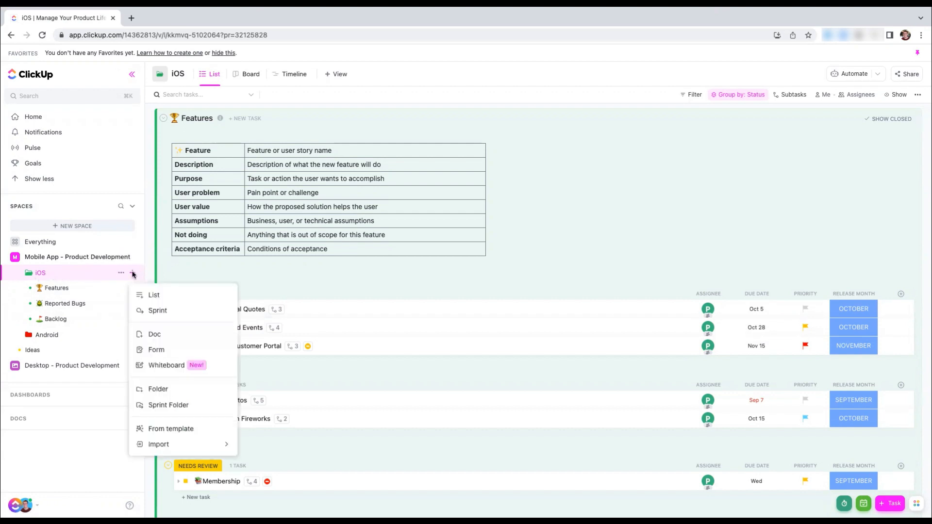
pyautogui.click(180, 431)
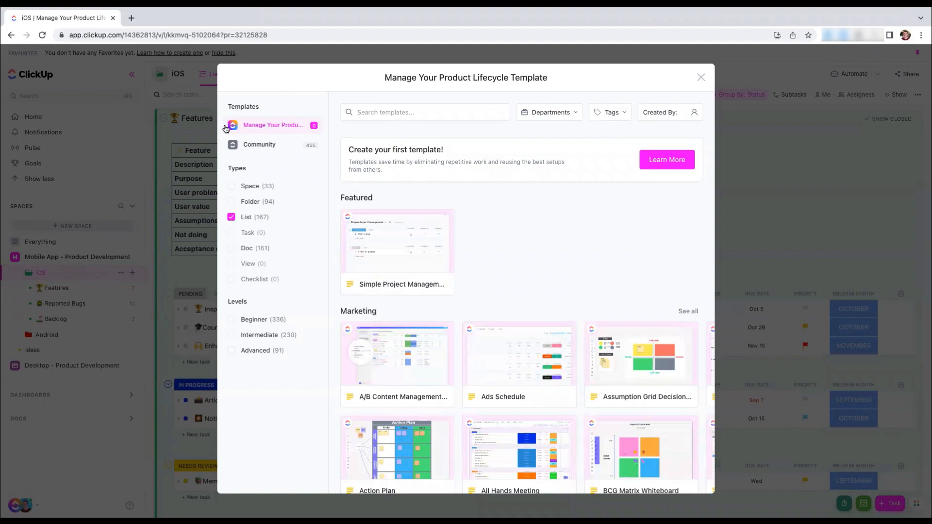
pyautogui.click(268, 146)
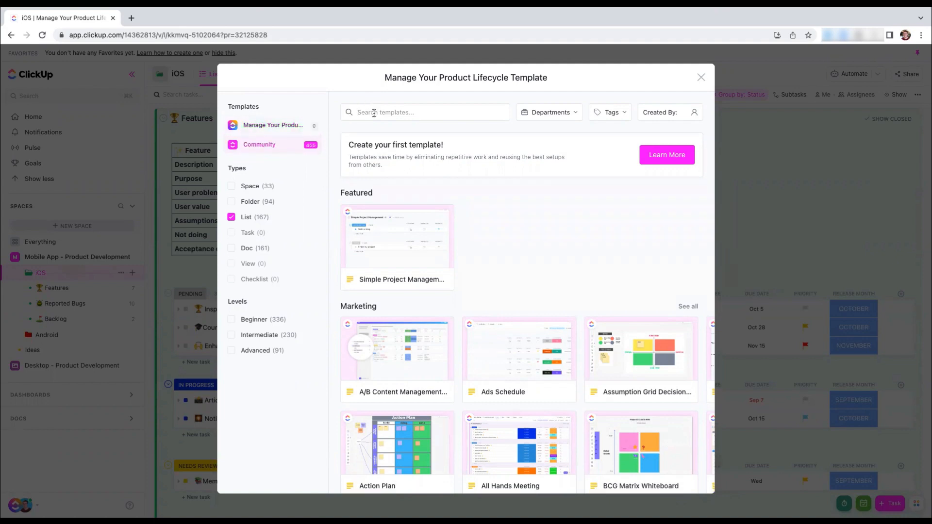
pyautogui.write('Product Brief Doc')
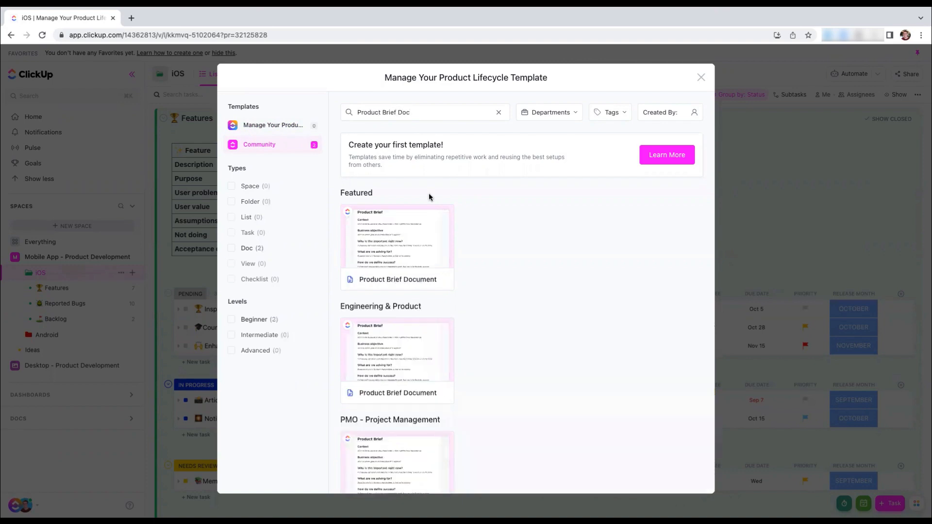
# Create a doc named "iOS PRD" in the iOS folder from the Product Brief Document template
pyautogui.click(399, 245)
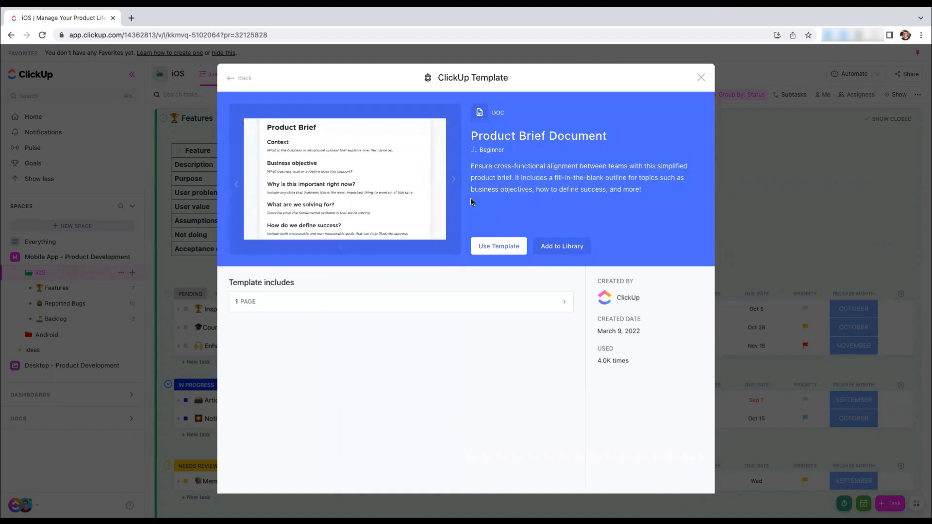
pyautogui.click(453, 178)
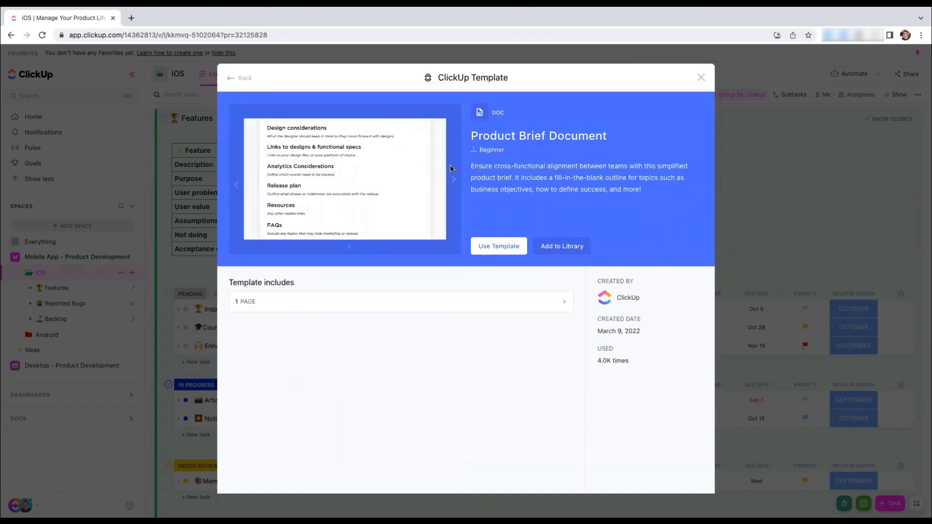
pyautogui.click(501, 251)
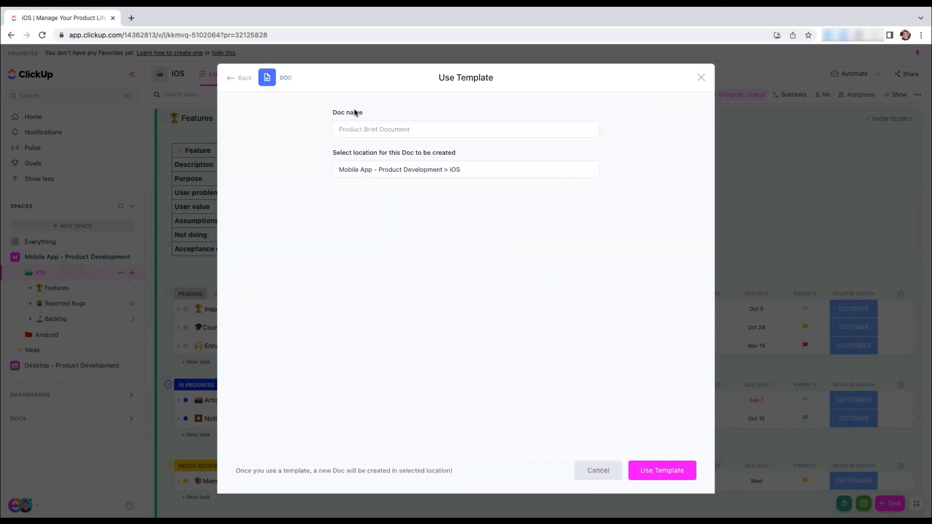
pyautogui.click(351, 129)
pyautogui.write('iOS PRD')
pyautogui.click(661, 469)
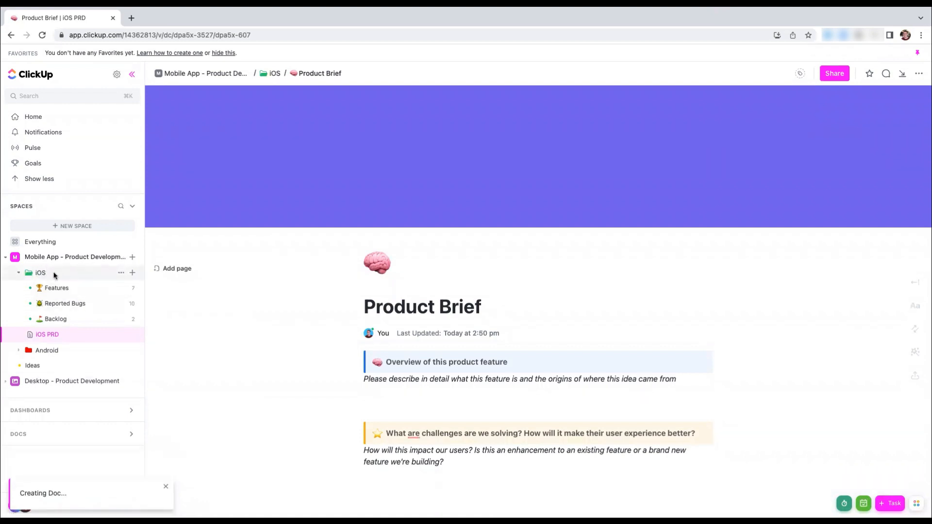
pyautogui.click(18, 274)
pyautogui.click(18, 275)
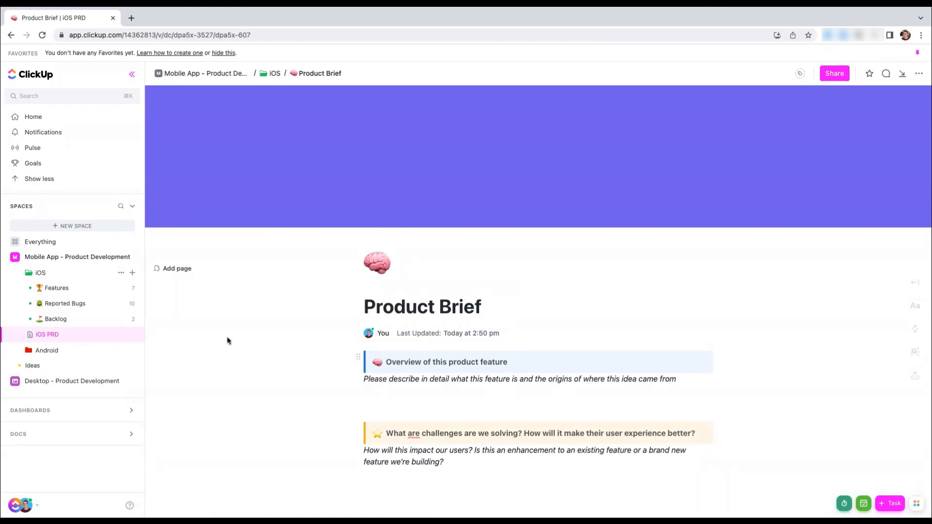
pyautogui.click(131, 337)
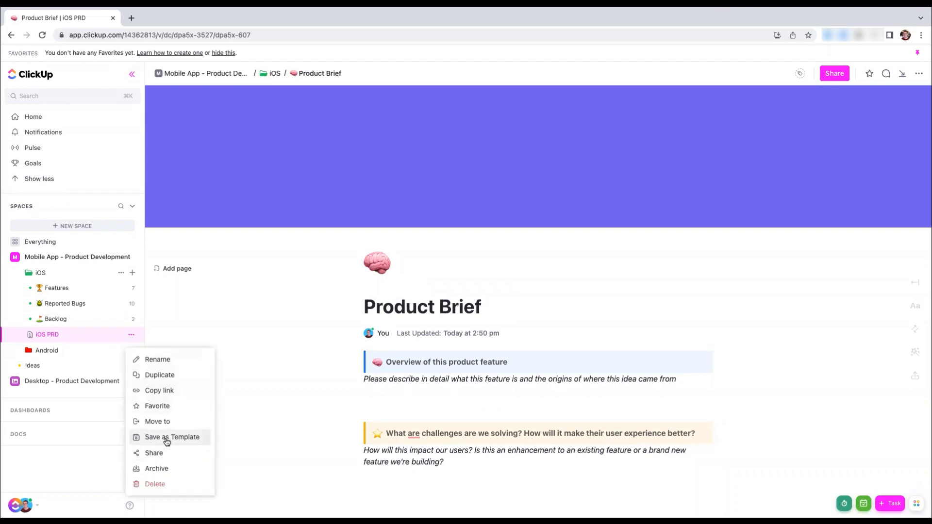
pyautogui.click(131, 334)
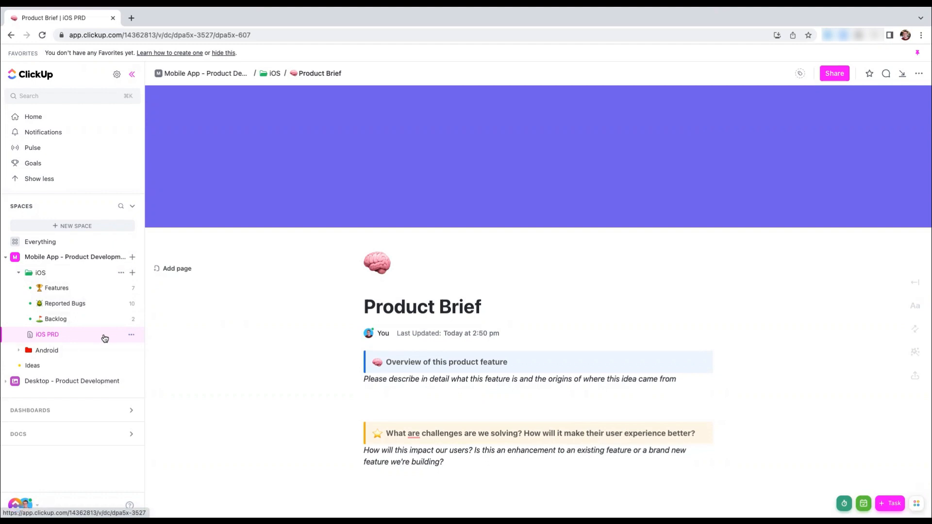
# View the settings for saving the iOS PRD doc as a template, then close them without saving
pyautogui.click(131, 336)
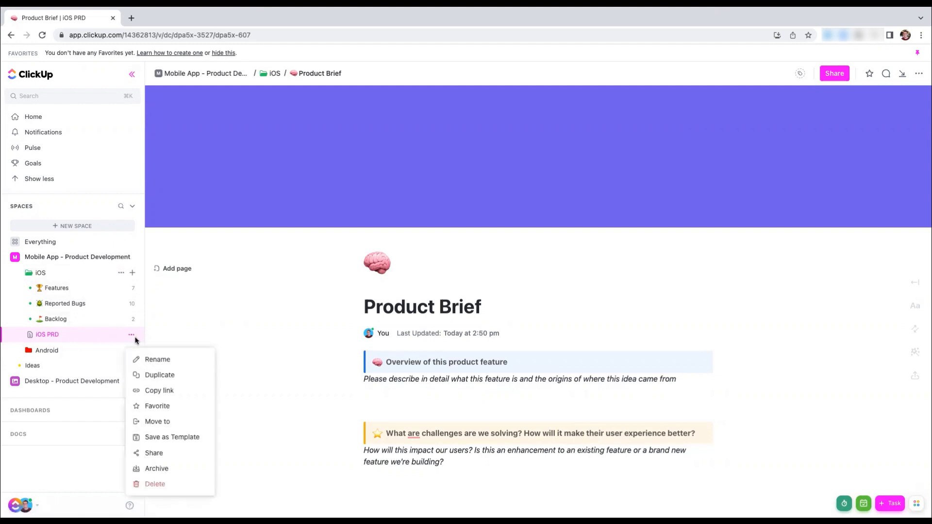
pyautogui.click(157, 439)
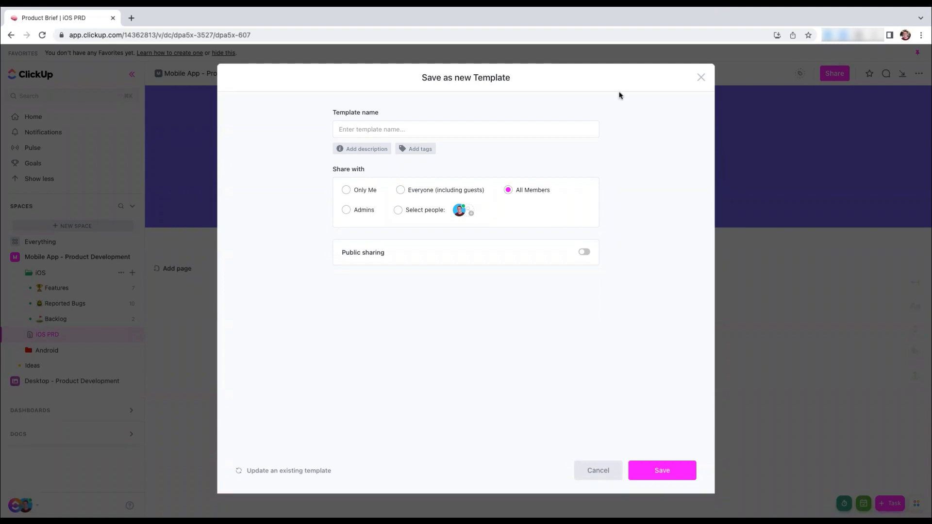
pyautogui.click(701, 77)
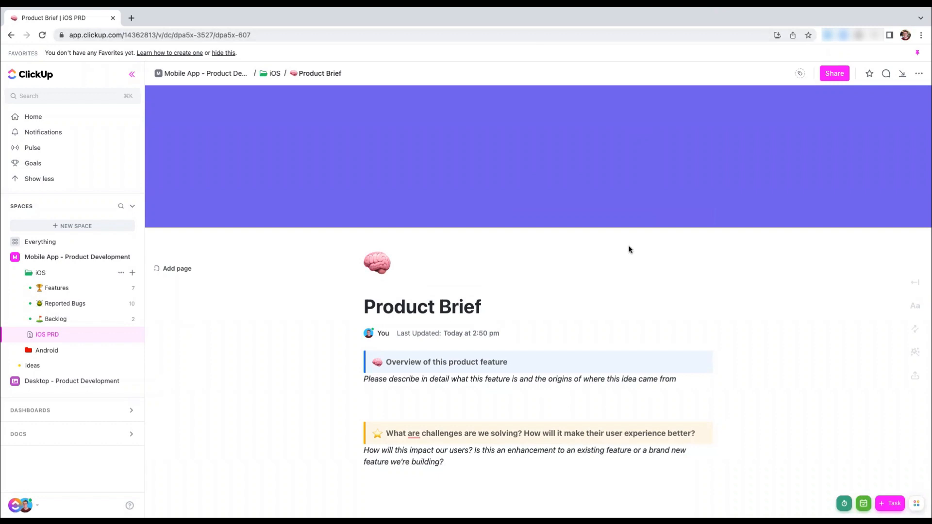
# Copy the link to the iOS PRD doc
pyautogui.scroll(-2, 434, 289)
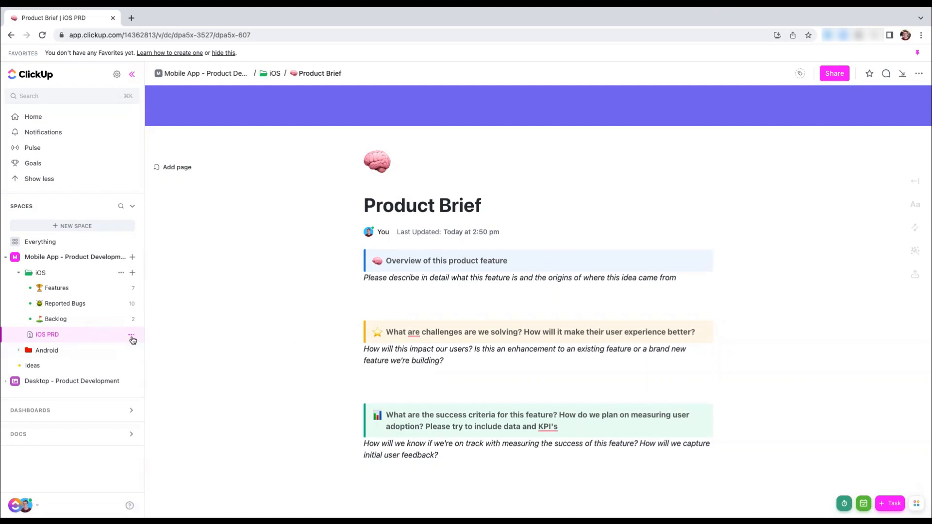
pyautogui.click(131, 336)
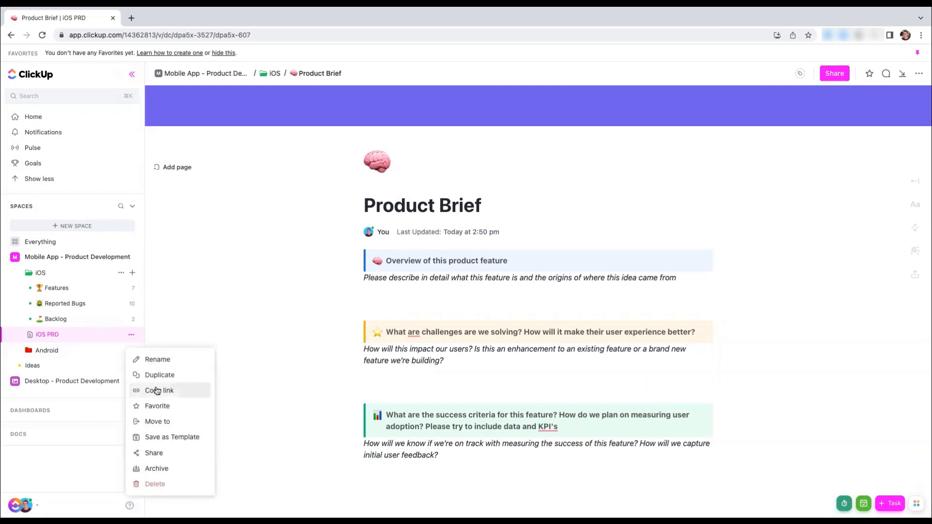
pyautogui.click(281, 332)
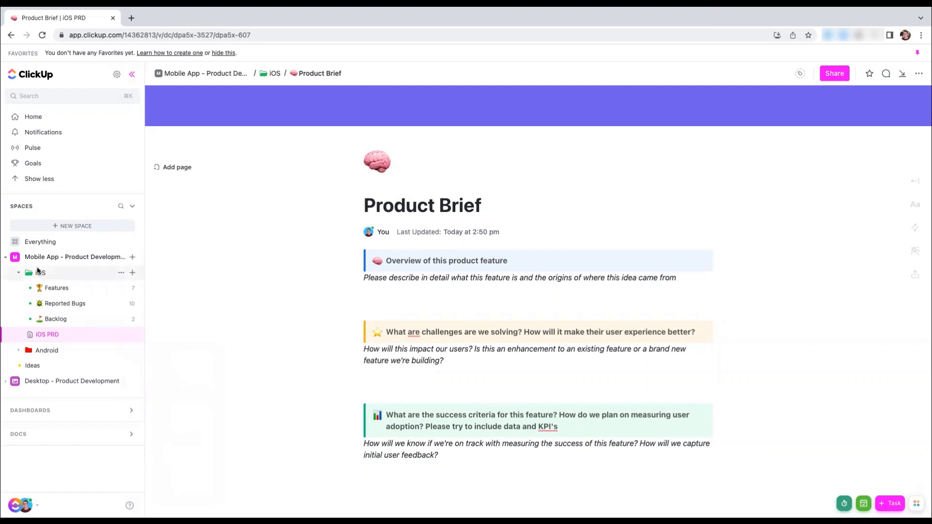
# Set up a new Embed view for the iOS folder using the copied iOS PRD doc link as its URL
pyautogui.click(38, 274)
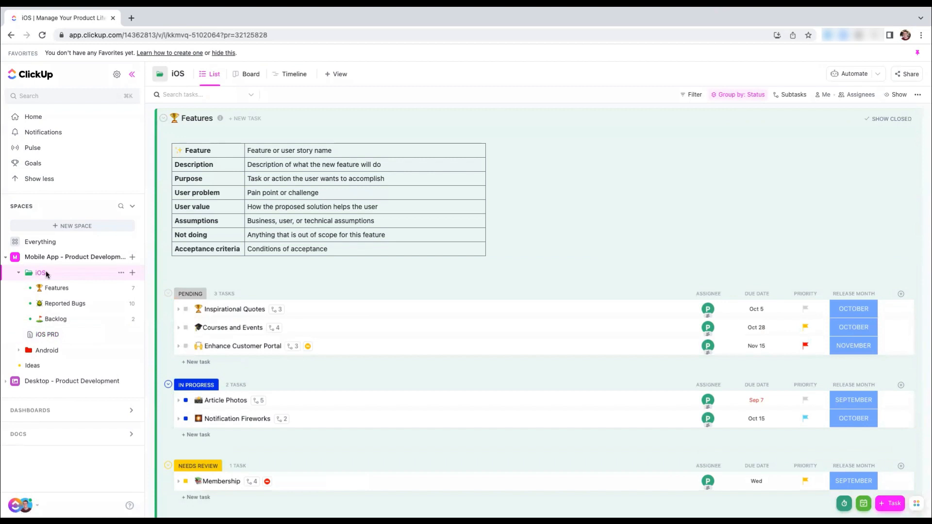
pyautogui.click(328, 76)
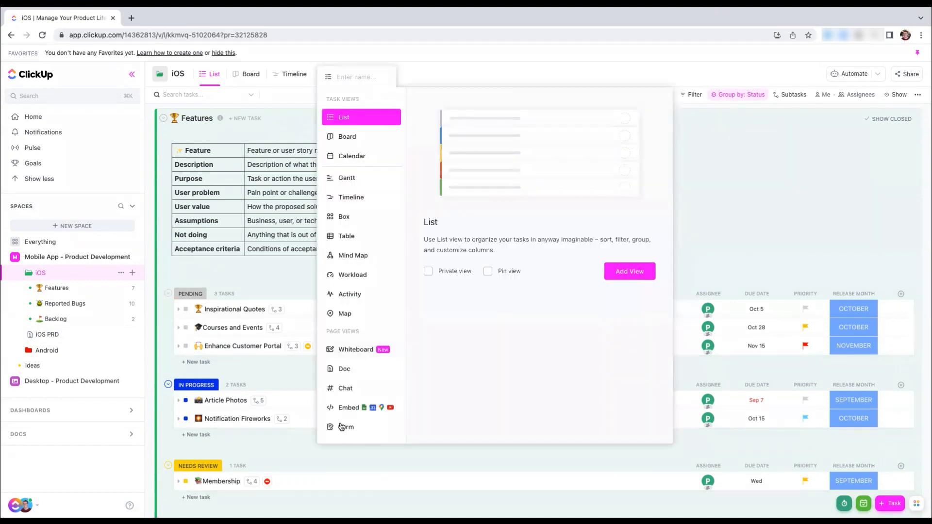
pyautogui.click(349, 408)
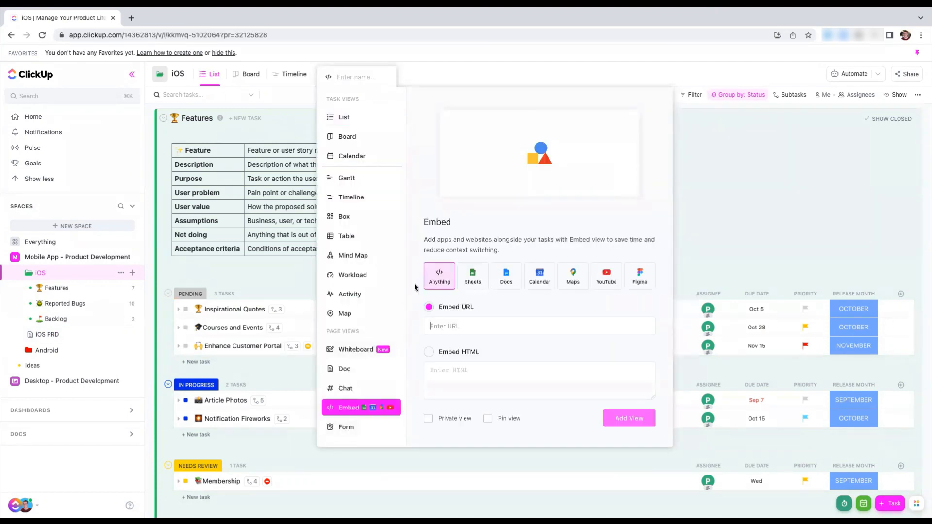
pyautogui.click(440, 323)
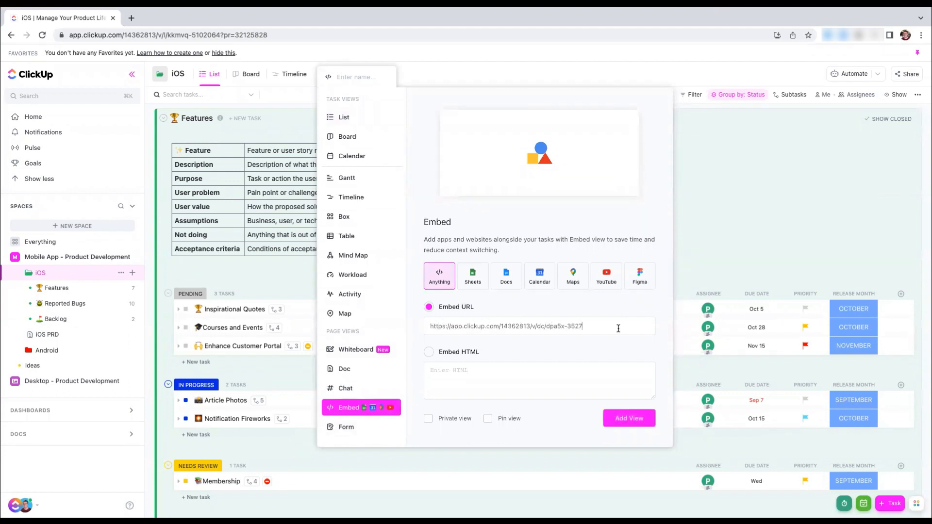
# Name the embed view "iOS PRD", make it pinned and add it to the iOS folder
pyautogui.click(369, 76)
pyautogui.write('iOS PRD')
pyautogui.click(487, 419)
pyautogui.click(624, 423)
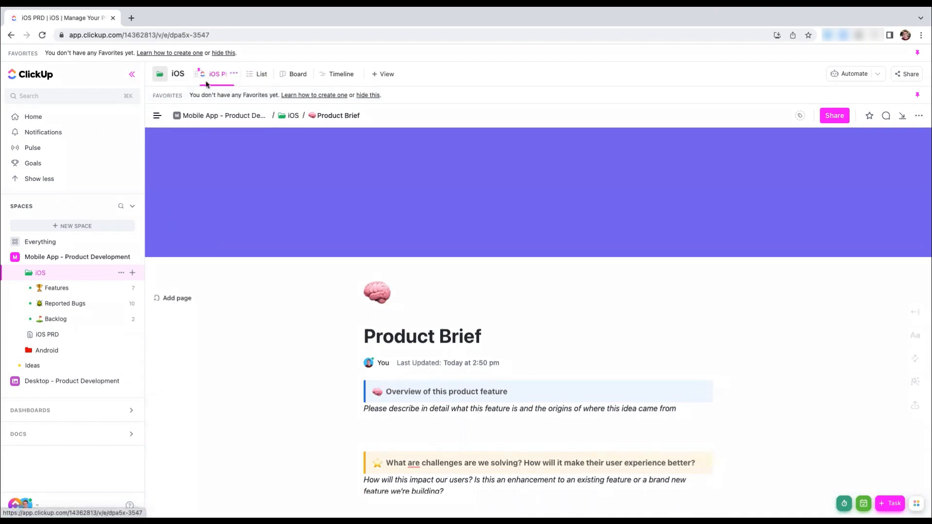
# Open the Home Page task from the iOS folder's Features list
pyautogui.click(257, 75)
pyautogui.click(49, 291)
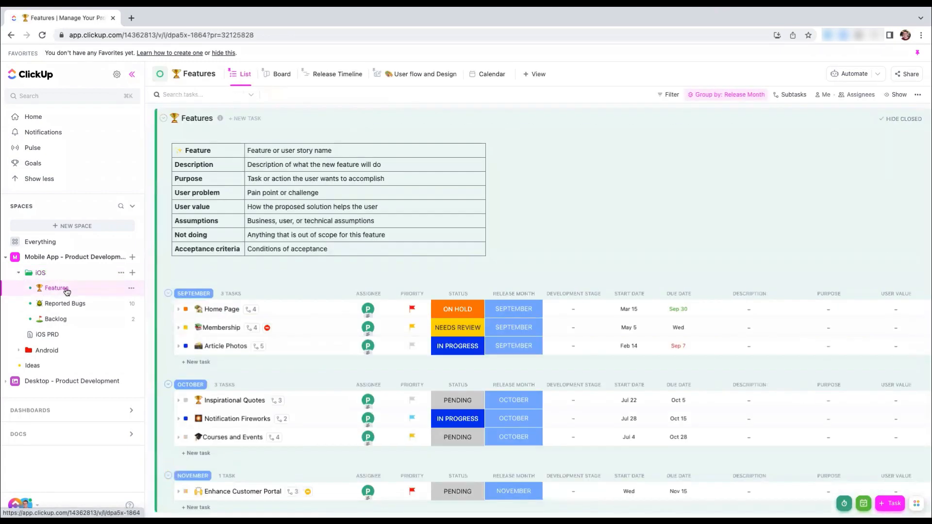
pyautogui.click(215, 310)
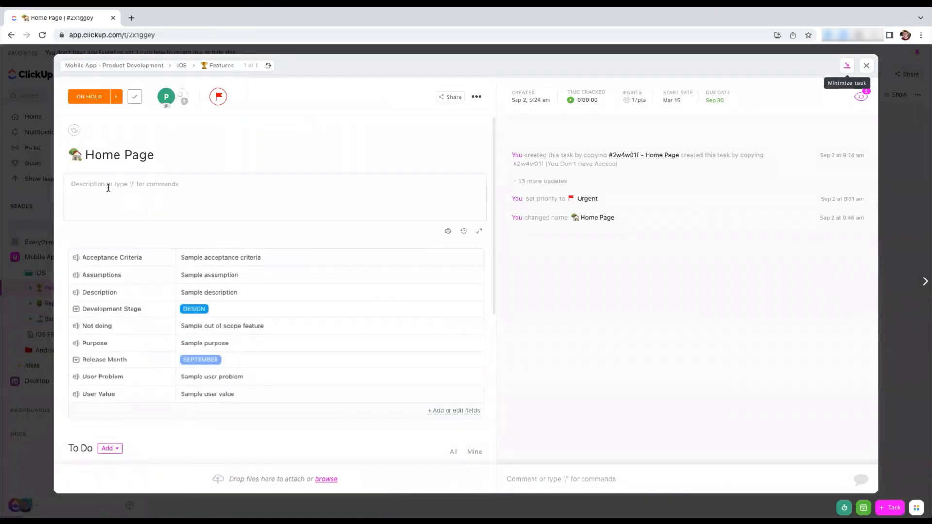
# Mention the Product Brief doc in the Home Page task's description
pyautogui.click(108, 188)
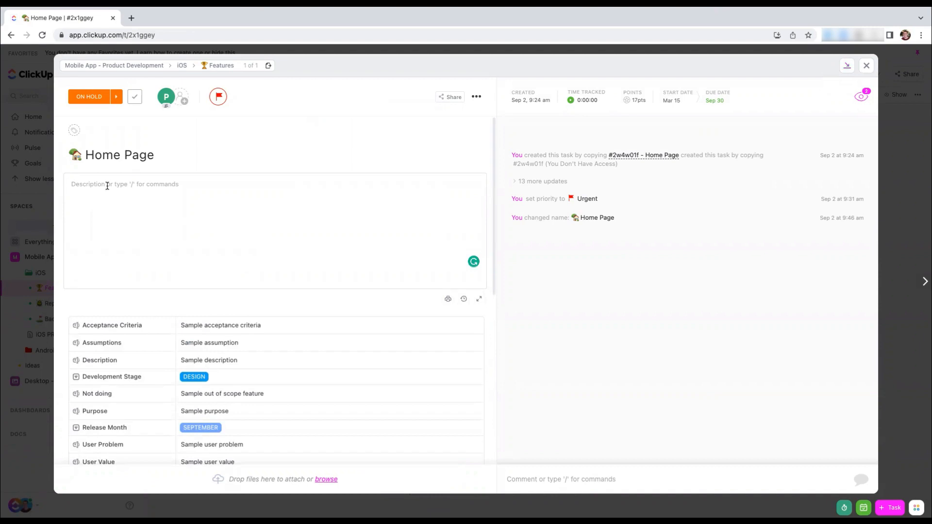
pyautogui.write('@@@')
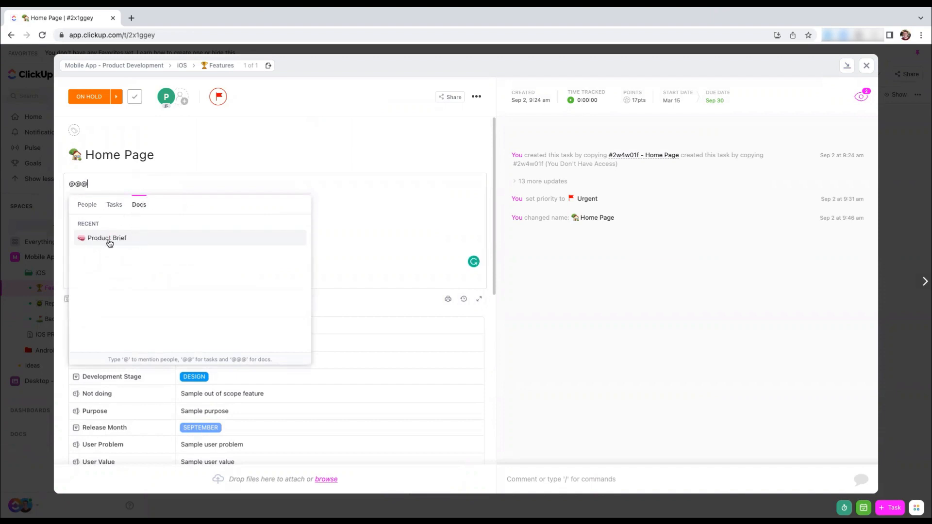
pyautogui.write('iOS Pro')
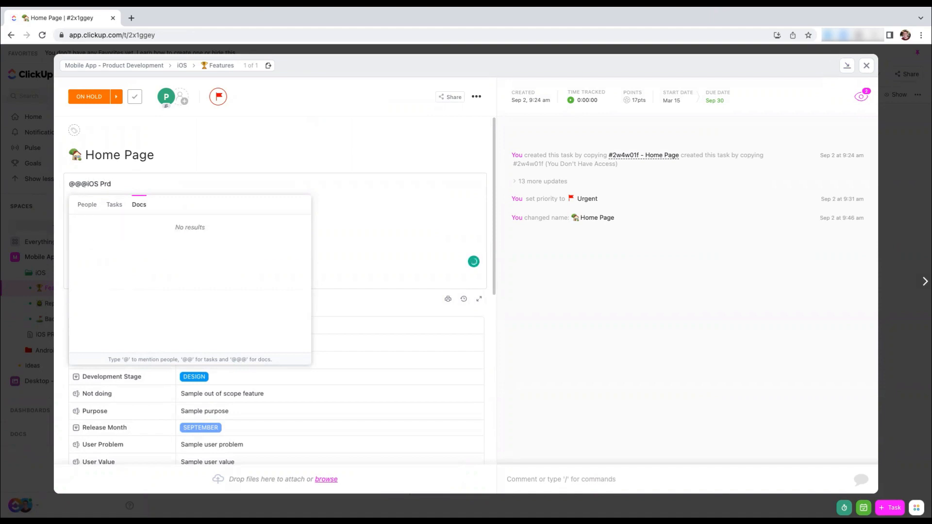
pyautogui.press('BackSpace')
pyautogui.press('BackSpace')
pyautogui.press('BackSpace')
pyautogui.press('BackSpace')
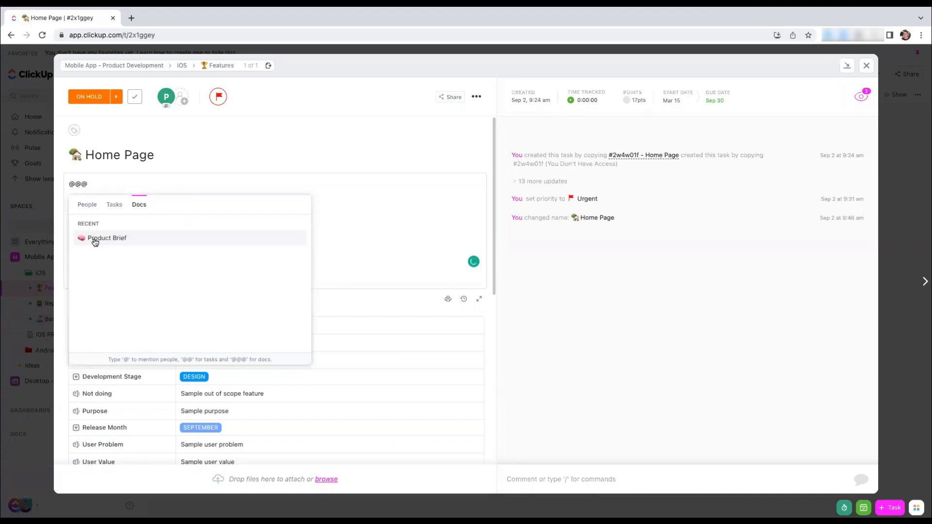
pyautogui.click(96, 242)
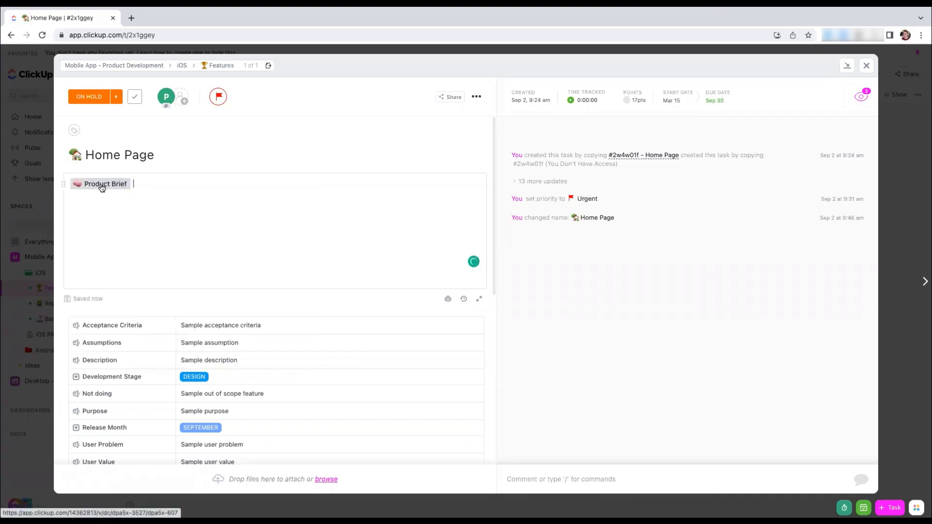
# Preview the Product Brief doc through its mention in the description, and close the Home Page task
pyautogui.click(101, 188)
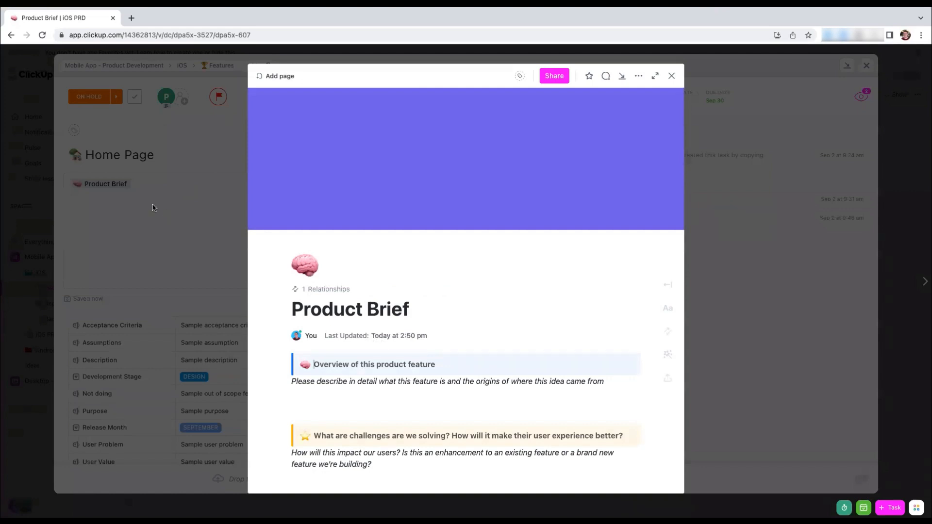
pyautogui.click(153, 208)
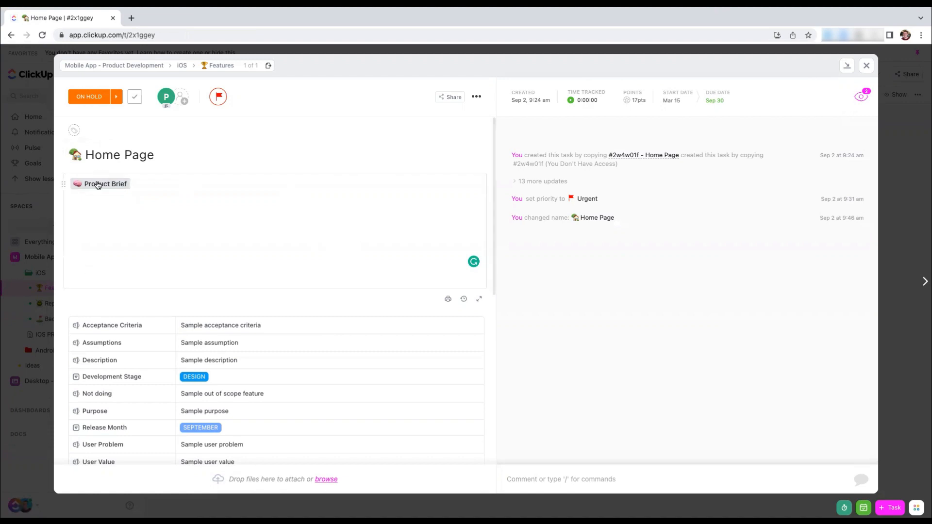
pyautogui.click(144, 184)
pyautogui.click(23, 240)
# Open the iOS PRD doc and follow its relationship reference to the Home Page task
pyautogui.click(64, 340)
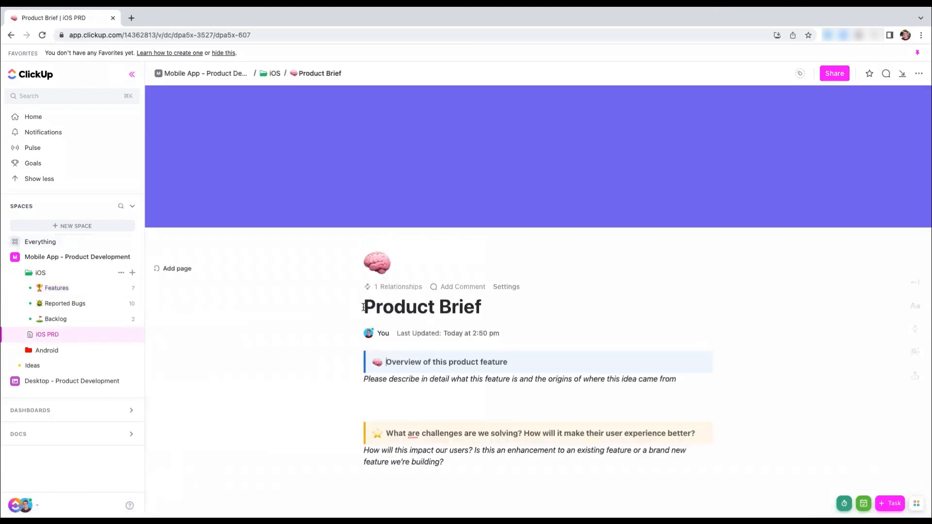
pyautogui.click(383, 288)
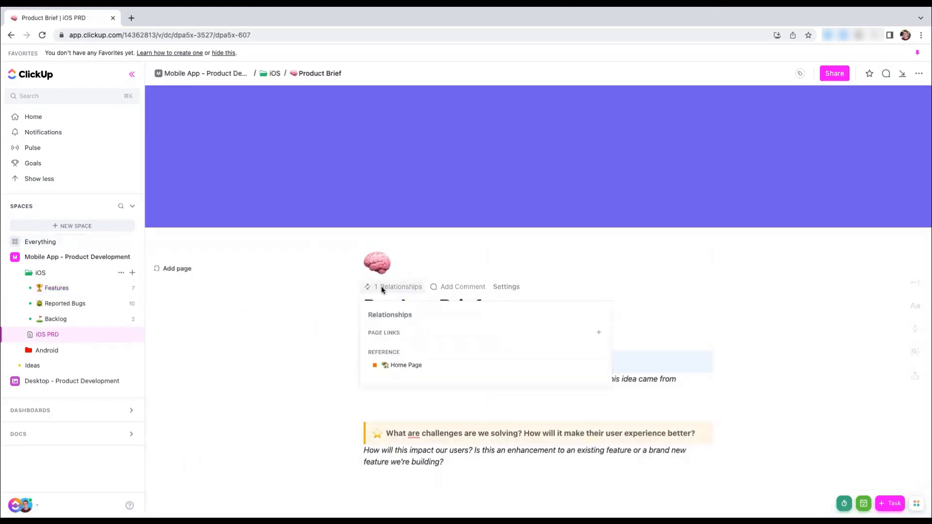
pyautogui.click(403, 367)
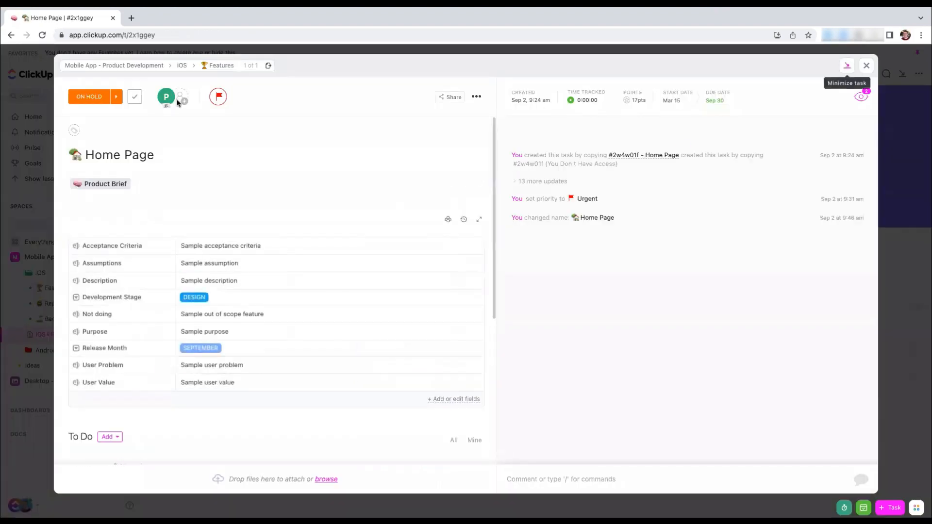
# Review the Home Page task's custom fields and user story subtasks, and close the task
pyautogui.scroll(-1, 327, 268)
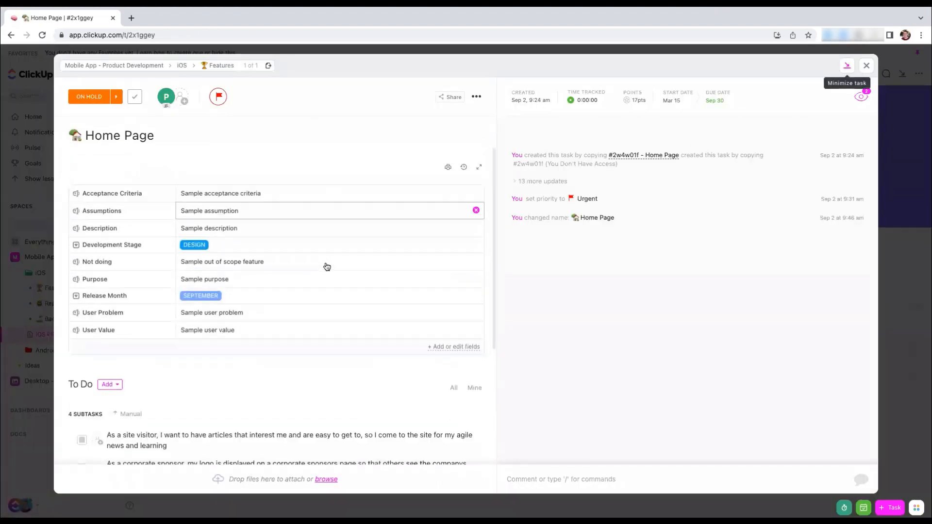
pyautogui.scroll(-4, 327, 266)
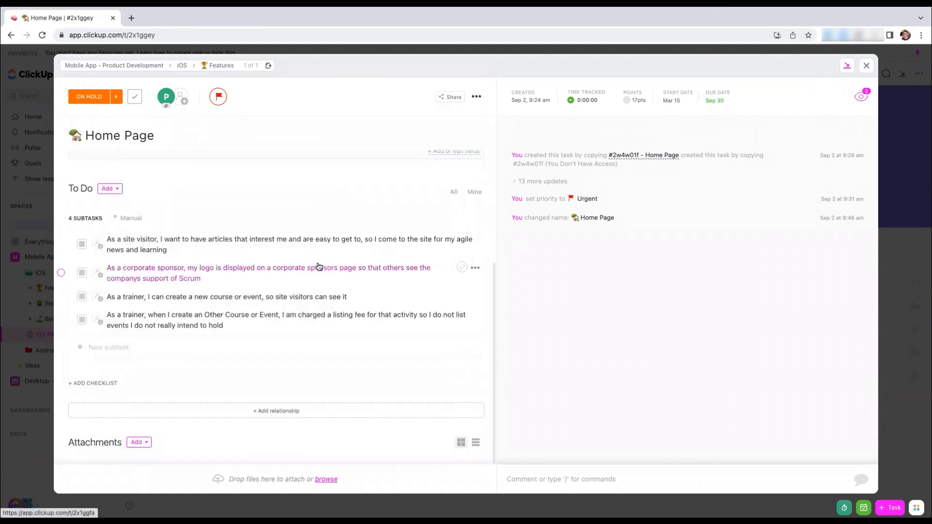
pyautogui.click(42, 219)
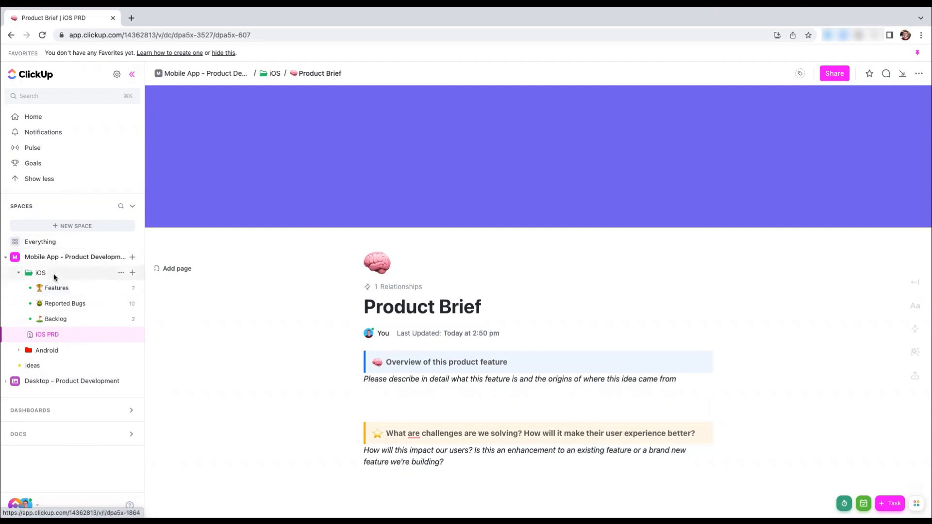
# Expand the Home Page task's subtasks in the iOS folder's Features list
pyautogui.click(56, 289)
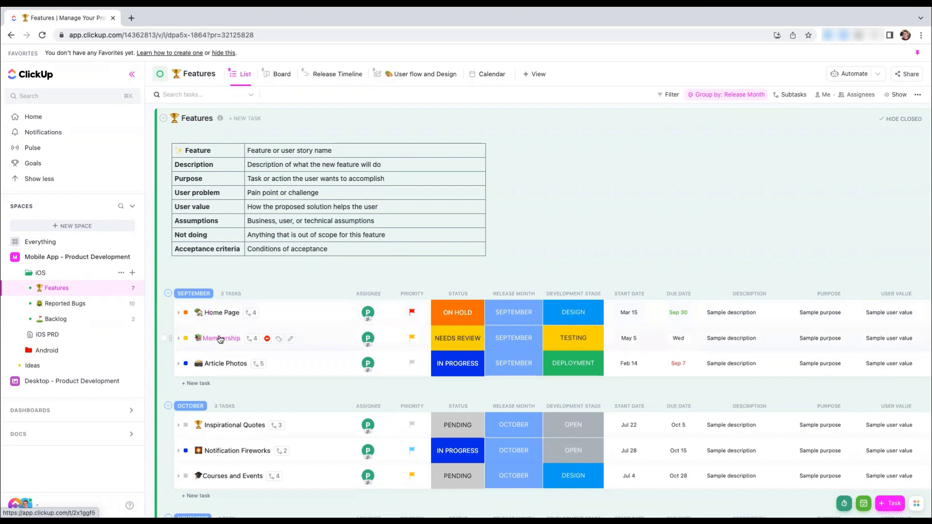
pyautogui.click(178, 314)
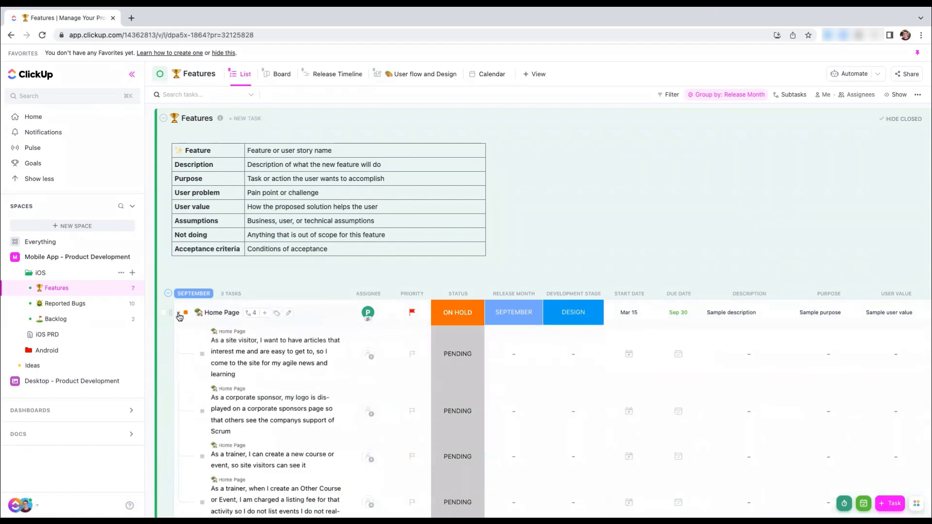
pyautogui.scroll(-3, 230, 216)
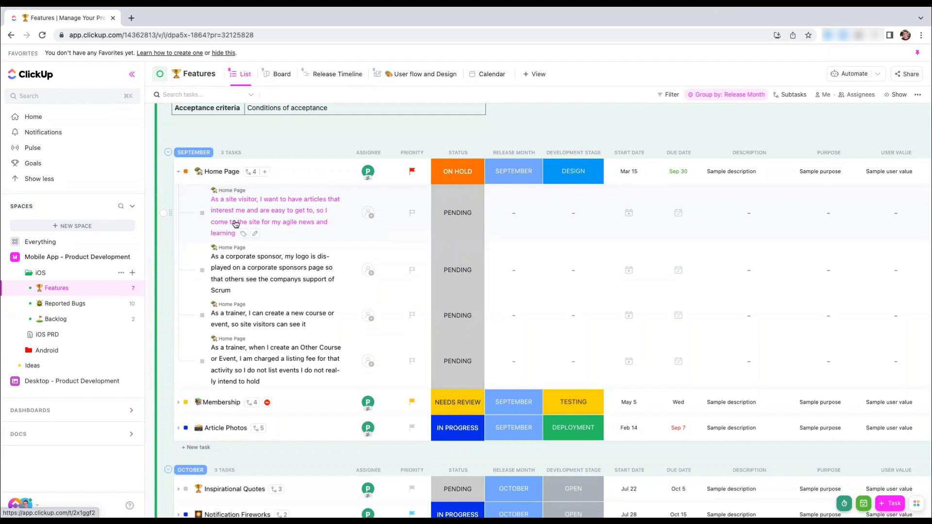
# Open the custom field manager for the Mobile App - Product Development space
pyautogui.click(68, 257)
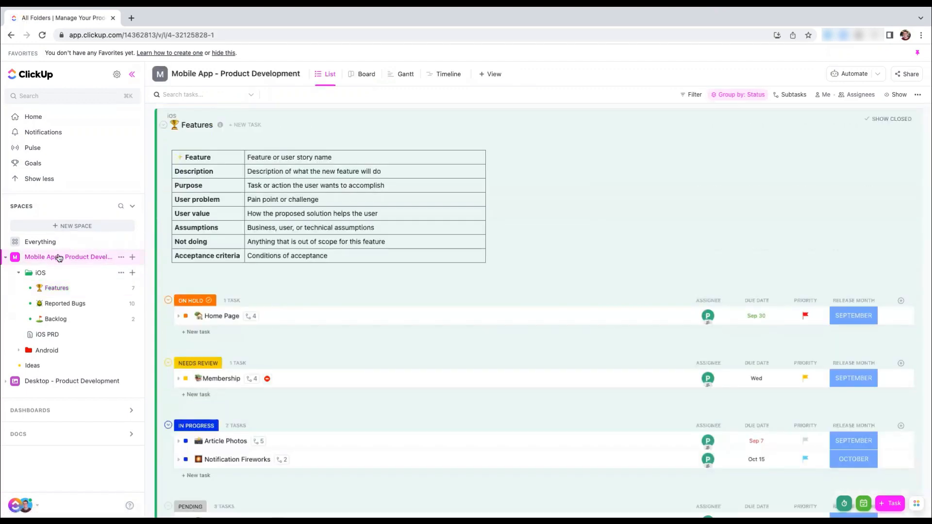
pyautogui.click(122, 258)
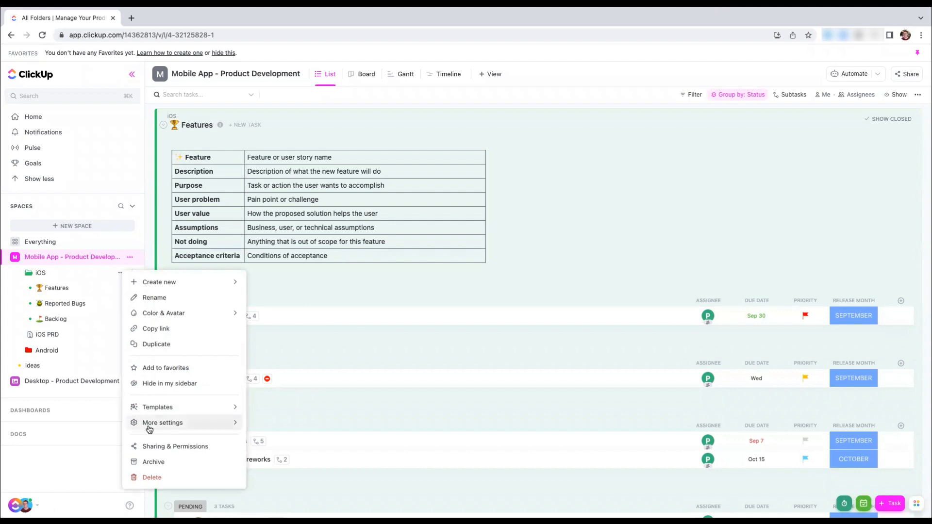
pyautogui.moveTo(173, 426)
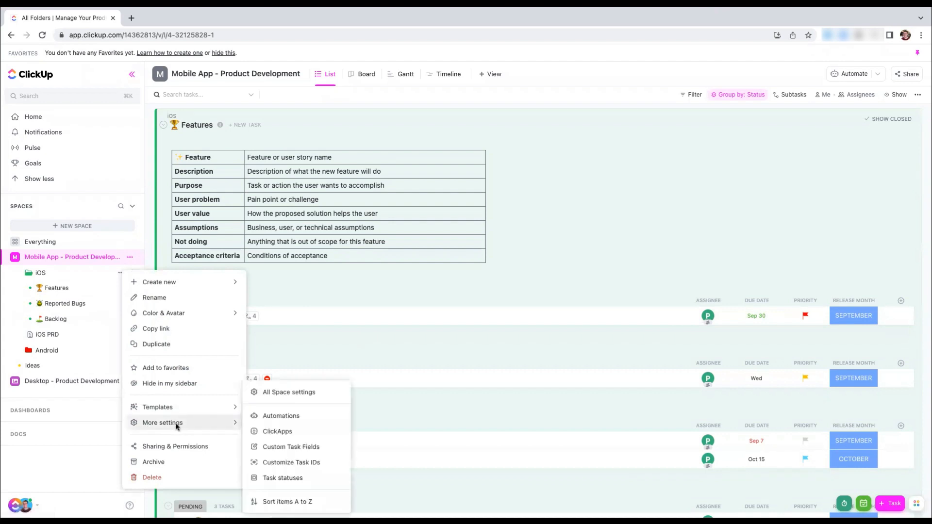
pyautogui.click(276, 453)
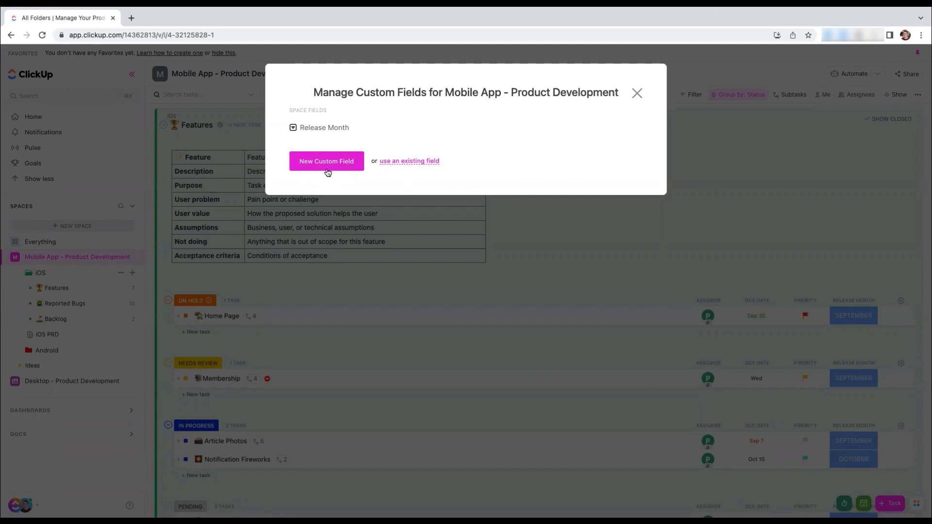
pyautogui.click(327, 171)
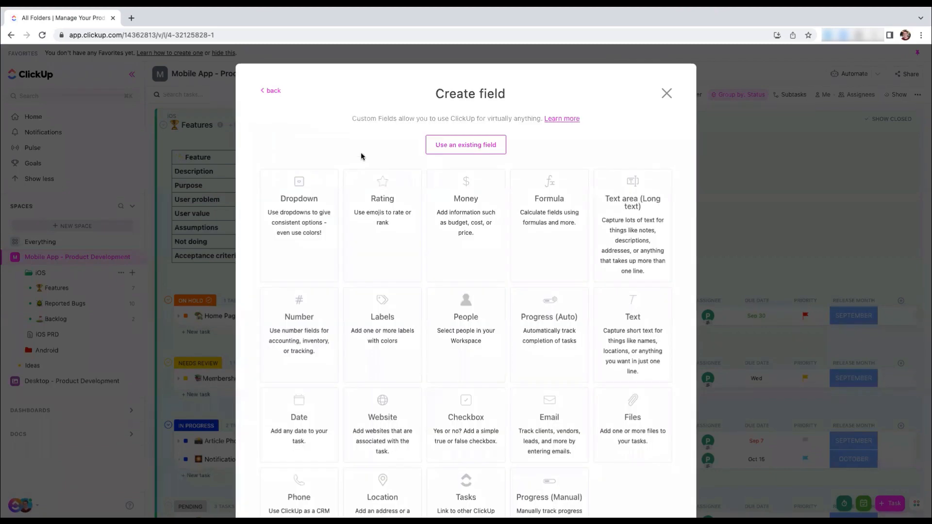
pyautogui.click(299, 226)
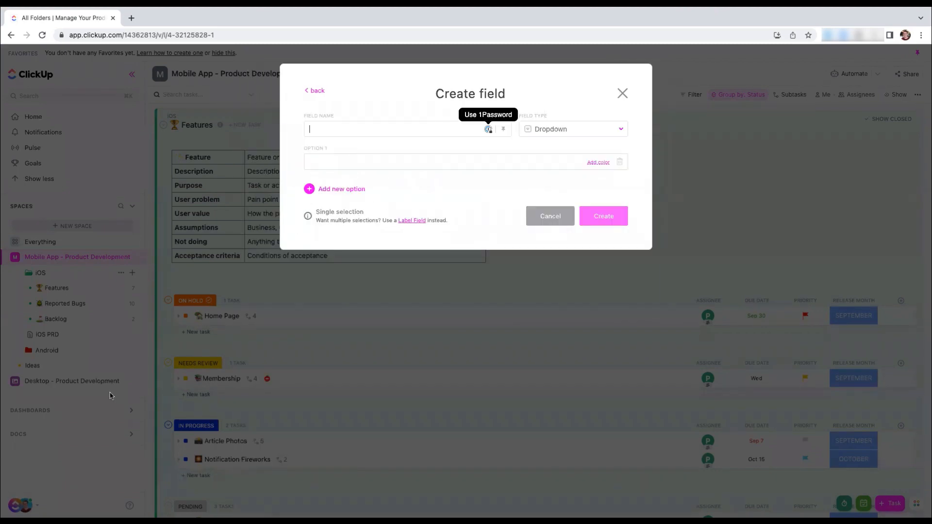
pyautogui.click(313, 91)
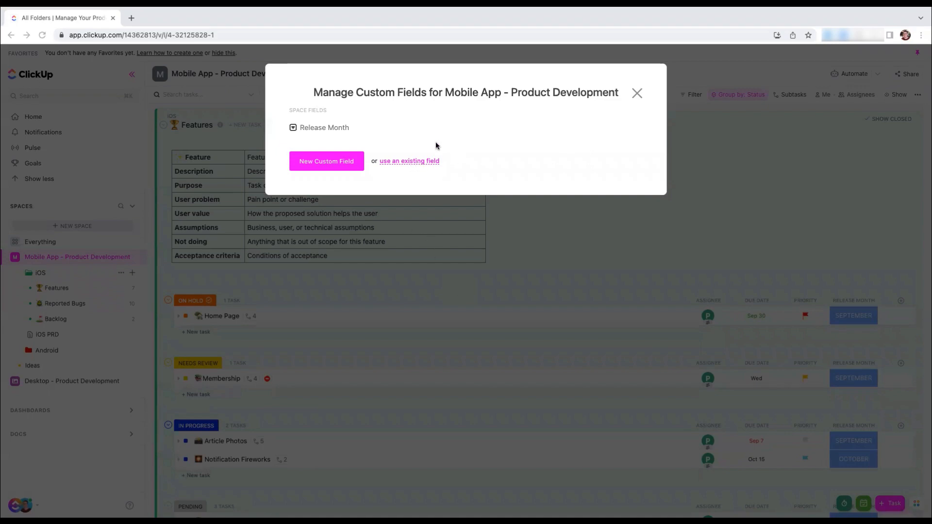
# Browse the existing custom fields of the Labels and Text types
pyautogui.click(402, 162)
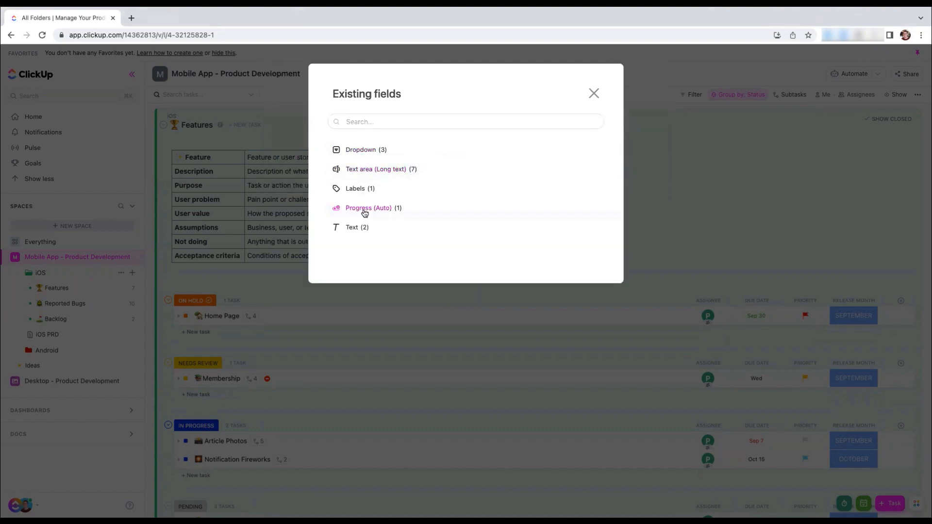
pyautogui.click(359, 192)
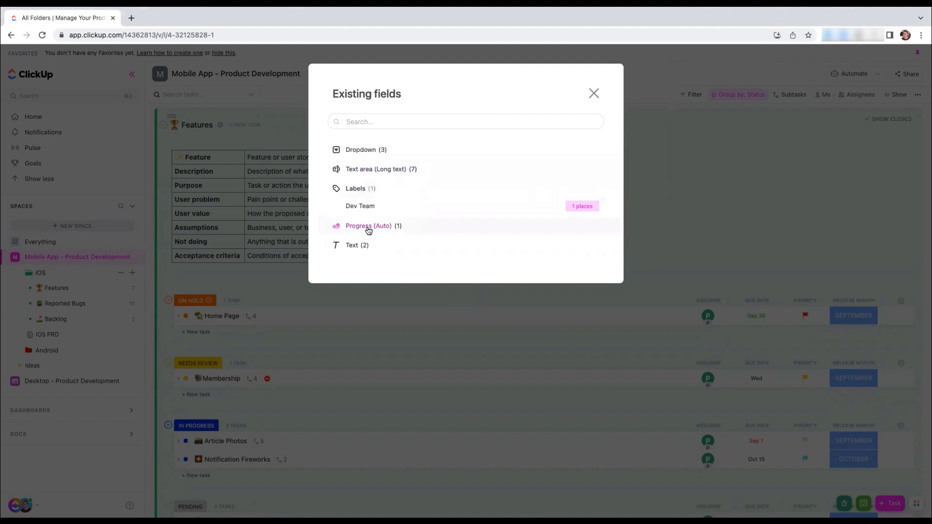
pyautogui.click(357, 246)
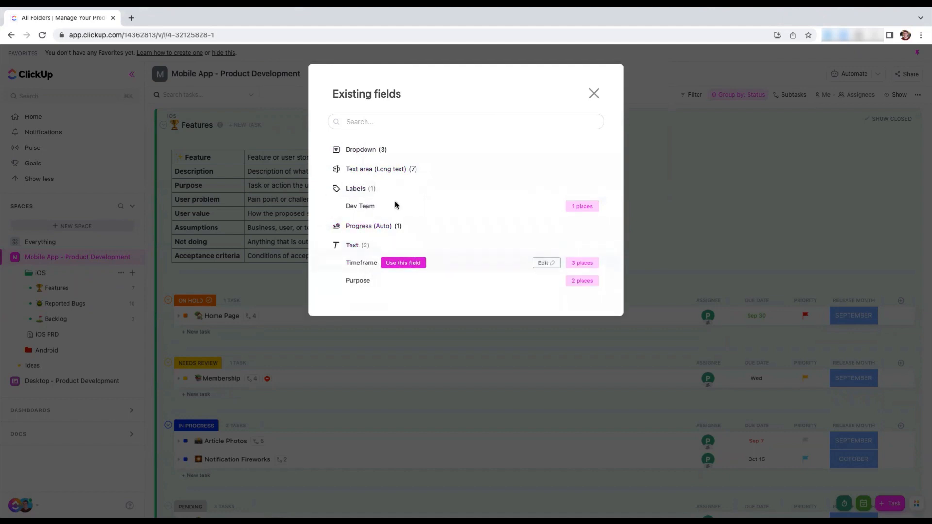
# Search the existing fields for "Type", examine the Item Type (Agile) dropdown field's options and save the field
pyautogui.click(360, 123)
pyautogui.write('Type')
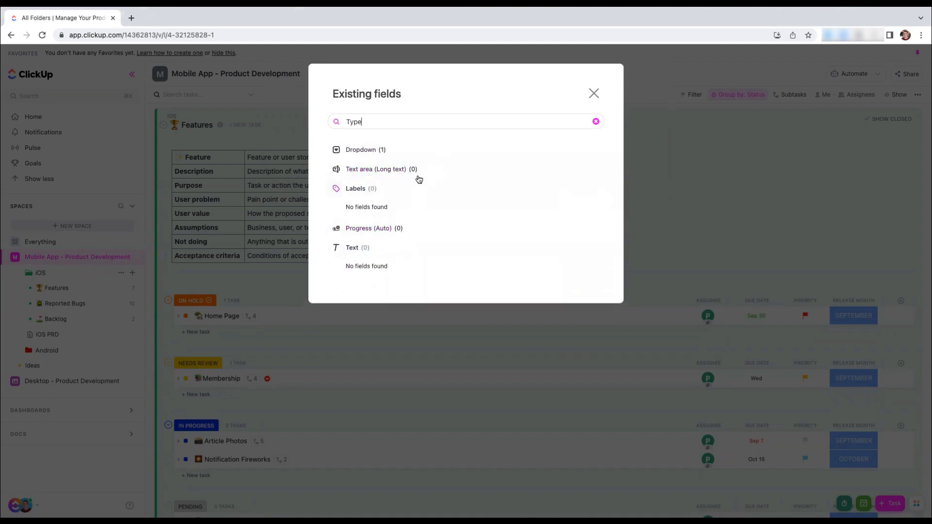
pyautogui.click(377, 154)
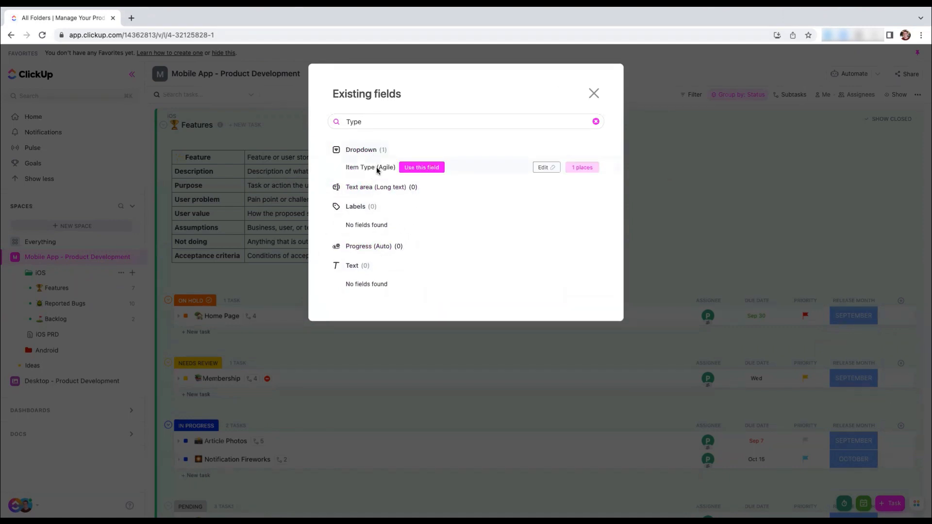
pyautogui.click(546, 169)
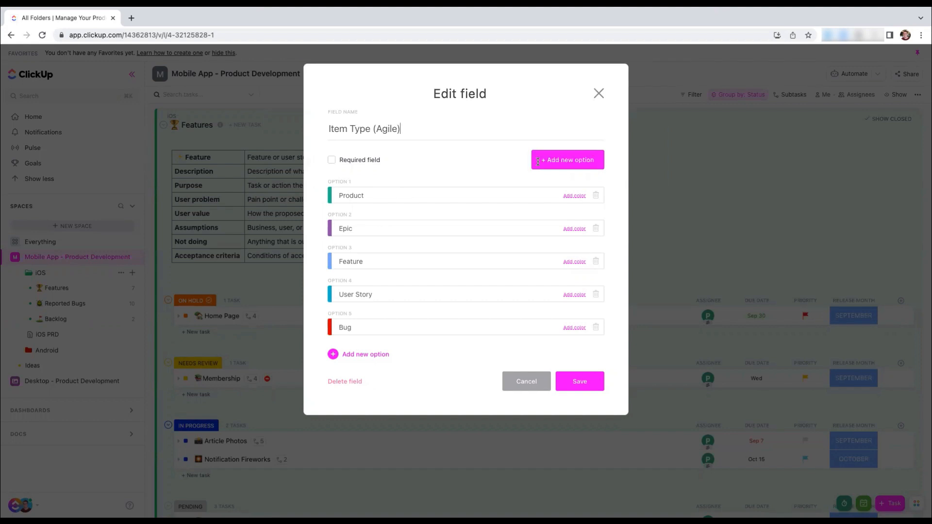
pyautogui.click(576, 381)
# Add the existing Item Type (Agile) dropdown field to the space and close the custom field manager
pyautogui.click(429, 161)
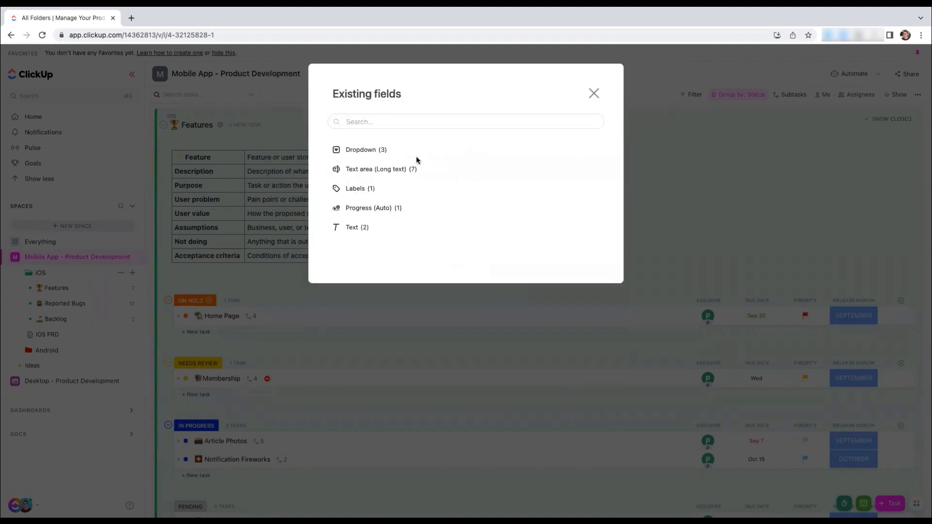
pyautogui.click(369, 151)
pyautogui.moveTo(429, 205)
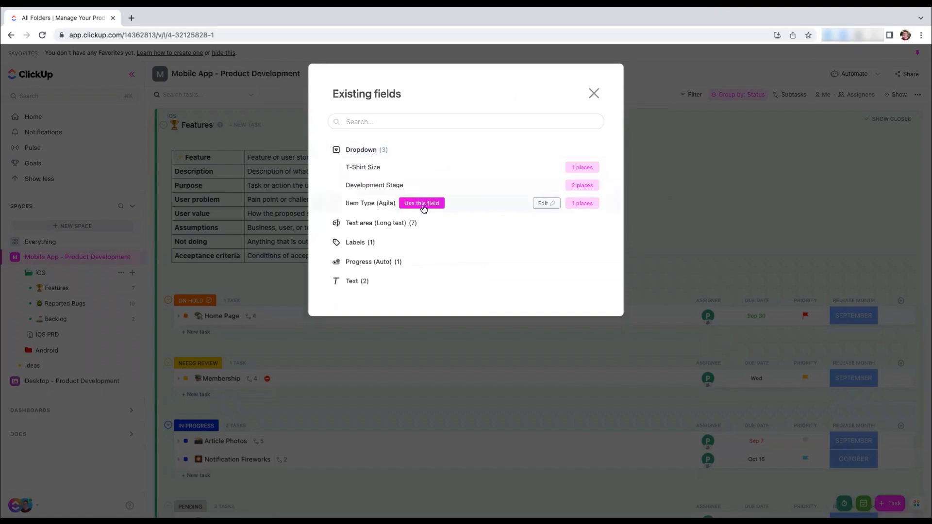
pyautogui.click(422, 204)
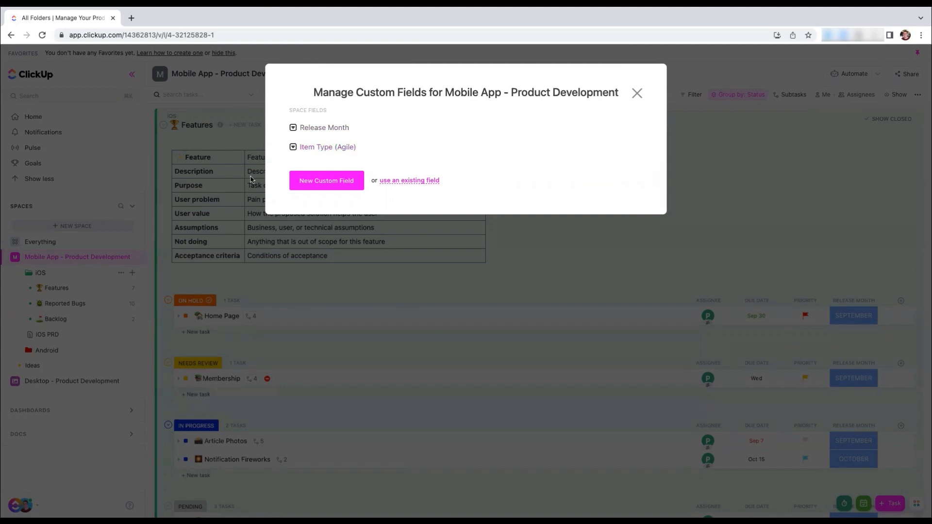
pyautogui.click(636, 93)
# Open the iOS Features list and select all of its tasks in the September, October and November groups
pyautogui.click(68, 287)
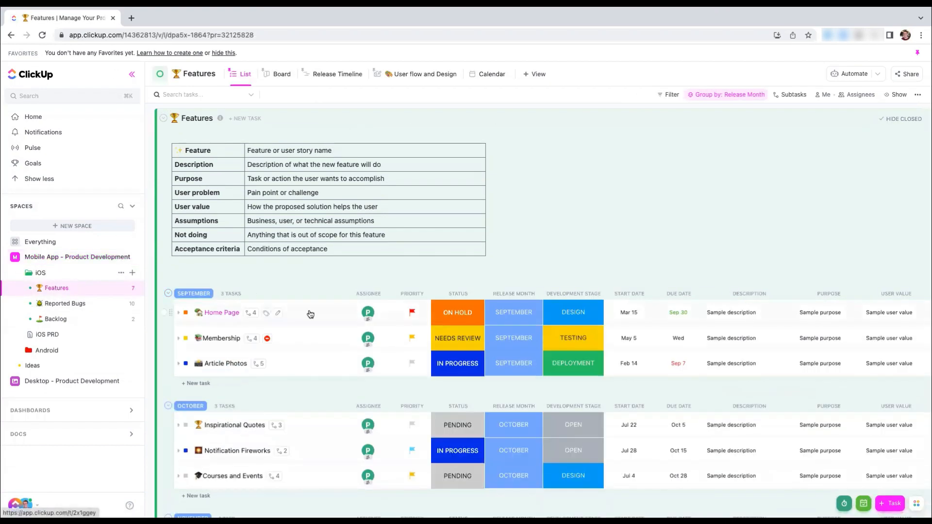
pyautogui.scroll(-3, 310, 315)
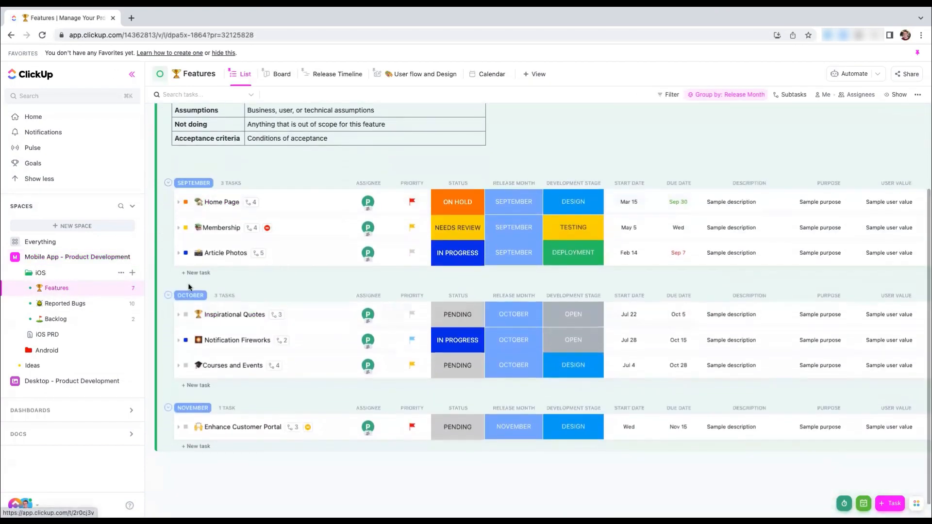
pyautogui.click(163, 202)
pyautogui.click(163, 228)
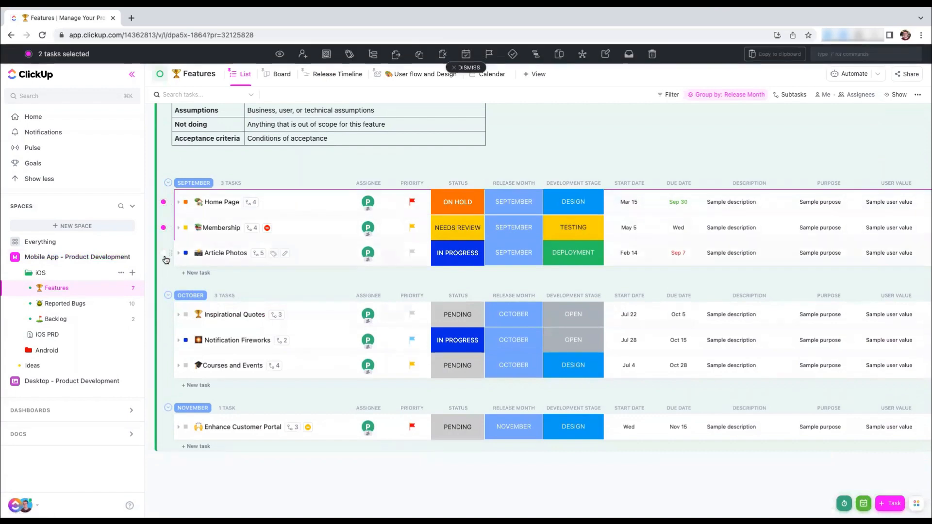
pyautogui.click(164, 252)
pyautogui.click(163, 314)
pyautogui.click(163, 341)
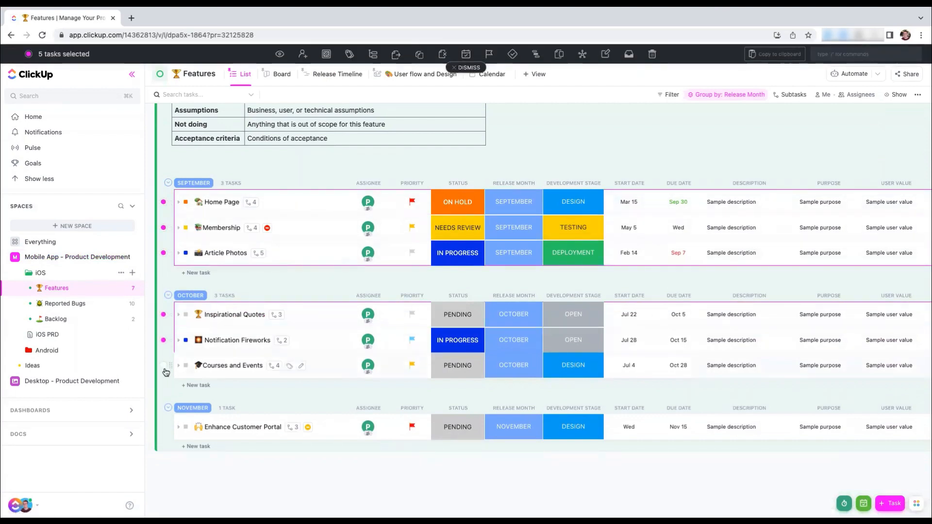
pyautogui.click(163, 365)
pyautogui.click(163, 427)
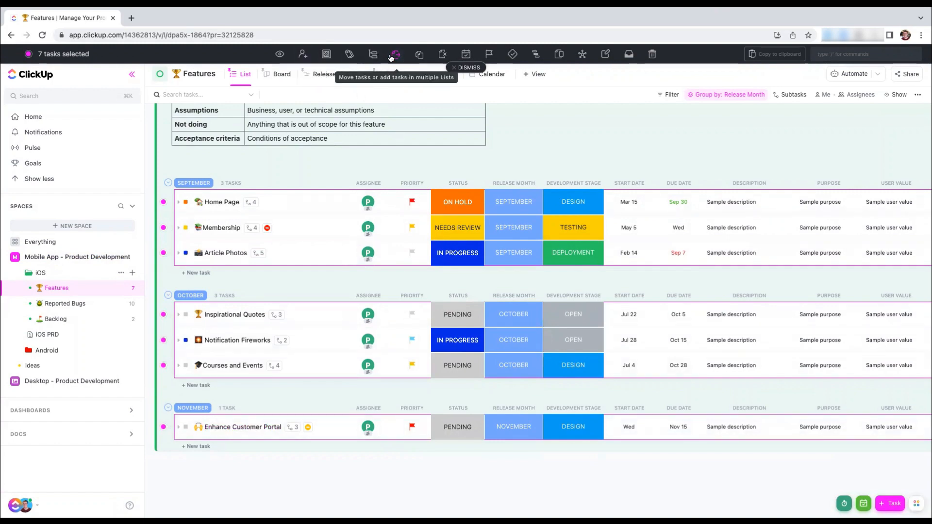
# Set the Item Type (Agile) custom field to Epic for the selected feature tasks and save it
pyautogui.click(605, 58)
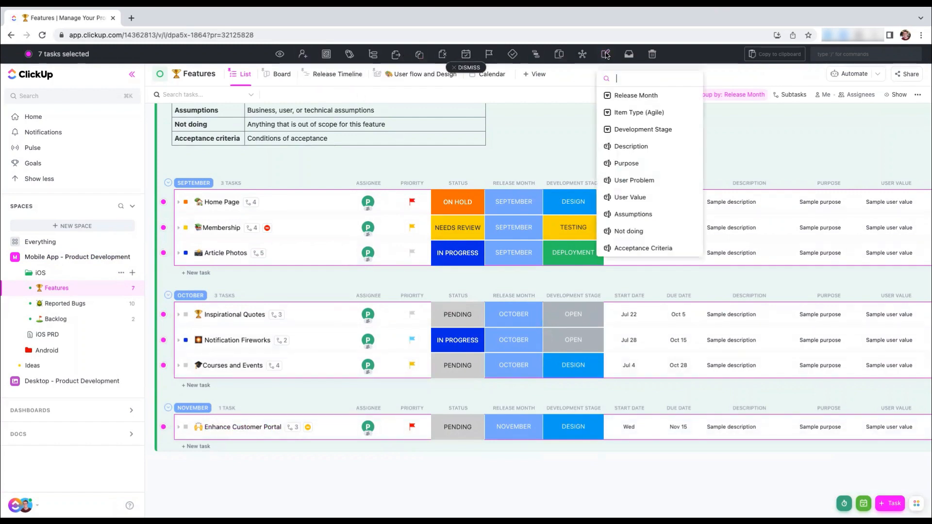
pyautogui.click(643, 112)
pyautogui.click(640, 103)
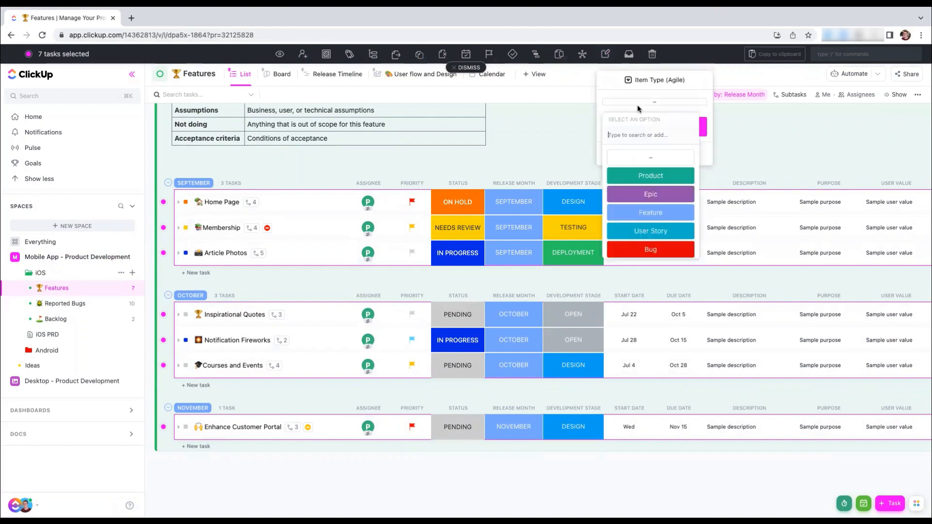
pyautogui.click(640, 197)
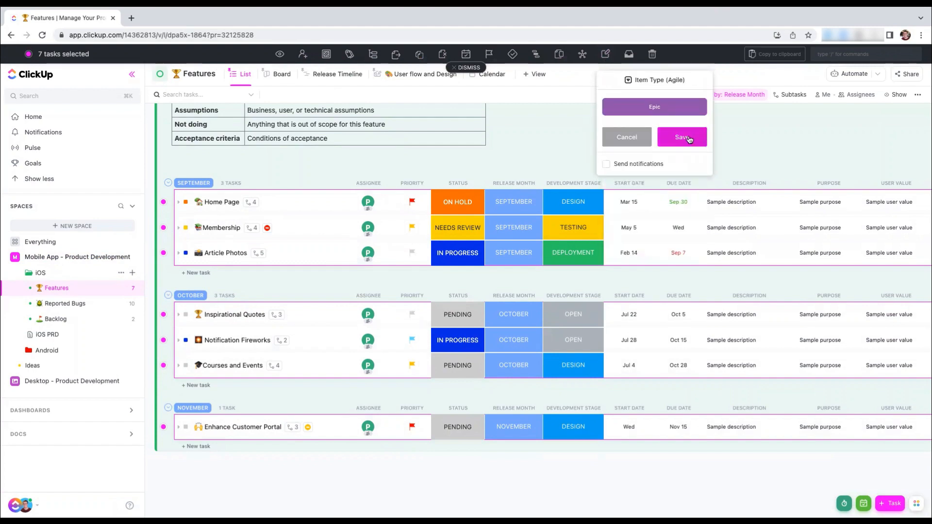
pyautogui.click(683, 138)
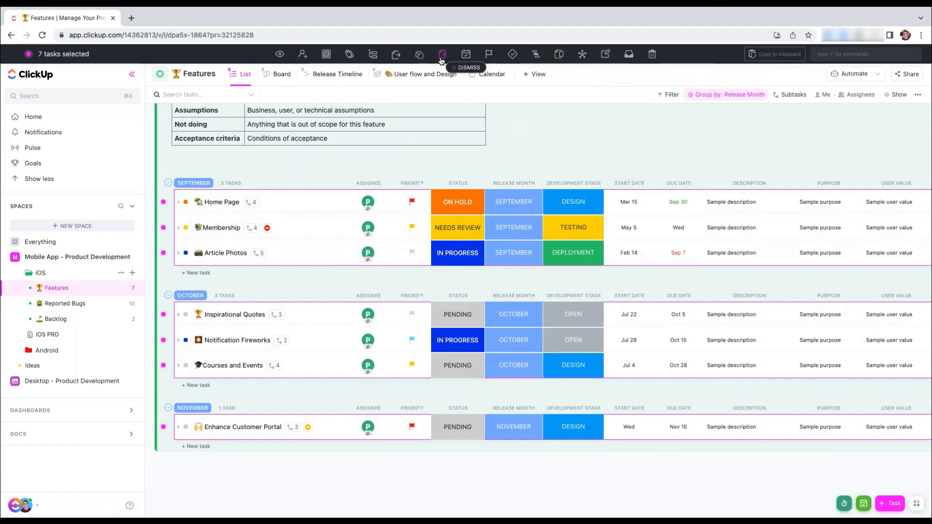
# Check the Item Type (Agile) field in the Home Page task, close the task and clear the multi-task selection
pyautogui.click(216, 203)
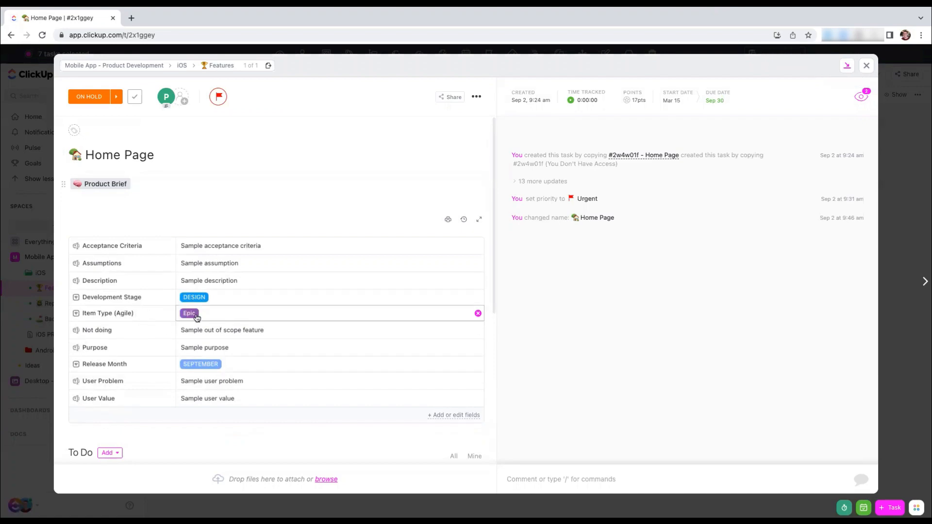
pyautogui.click(26, 214)
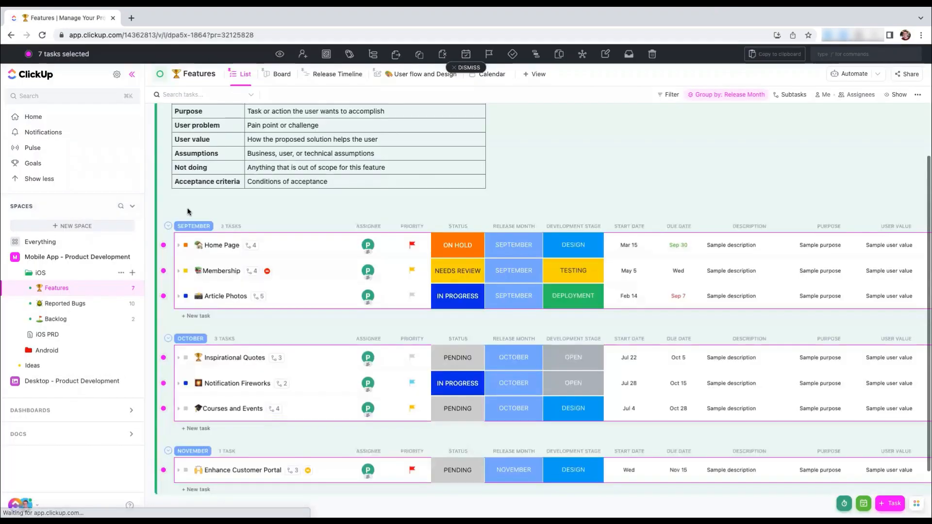
pyautogui.scroll(-1, 187, 210)
pyautogui.click(461, 68)
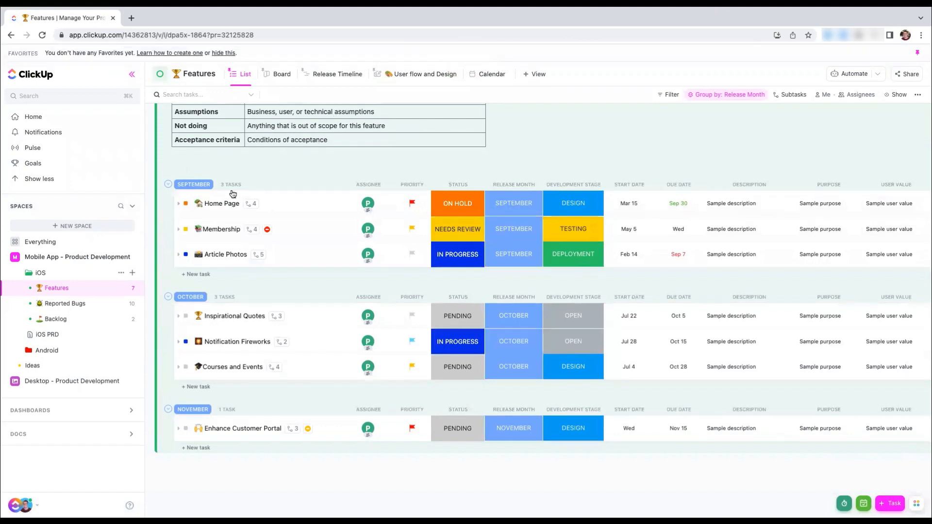
# Expand the Home Page subtasks and check the Item Type (Agile) field of the first site visitor user story
pyautogui.click(178, 204)
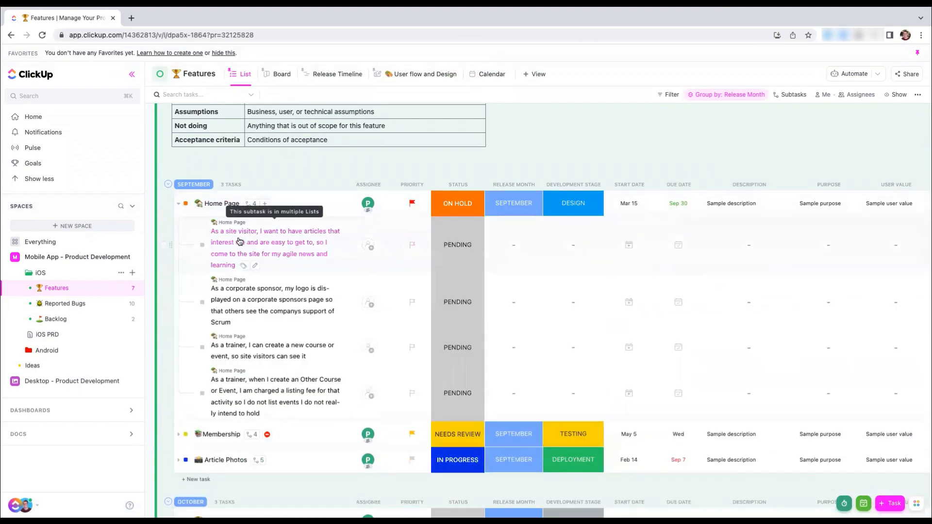
pyautogui.click(271, 254)
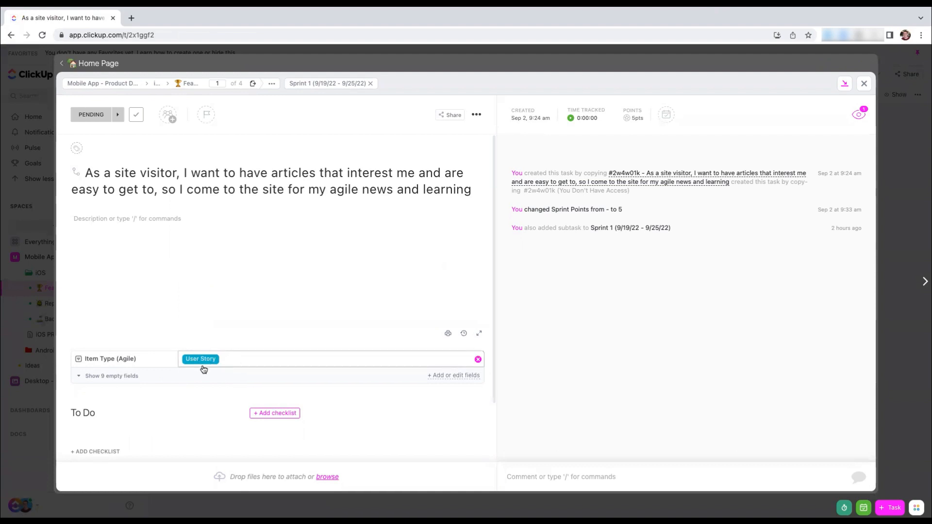
pyautogui.click(28, 185)
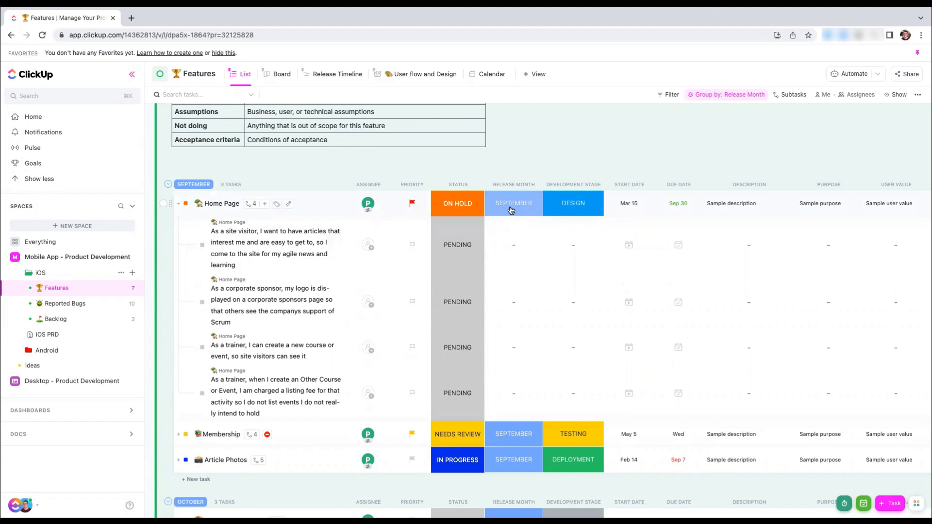
# Delete the existing Gantt and Timeline views from the Mobile App - Product Development space
pyautogui.click(40, 275)
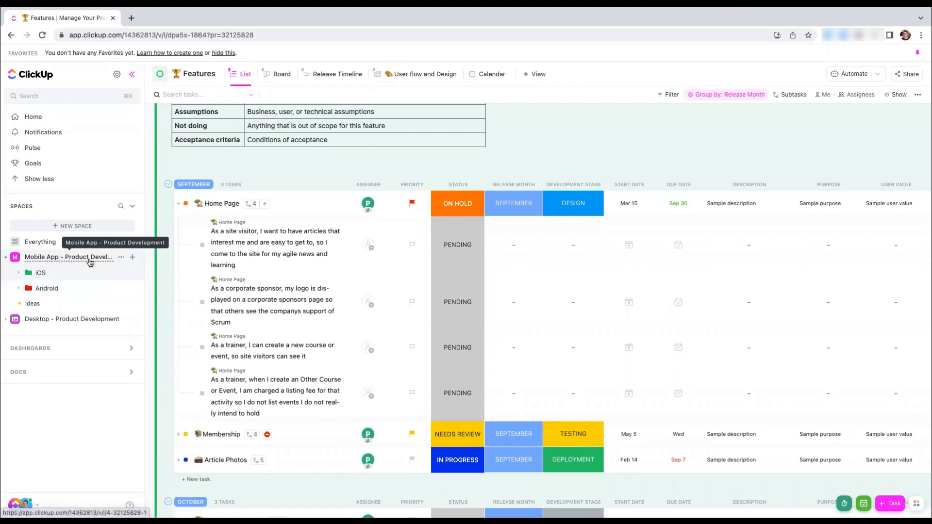
pyautogui.click(66, 258)
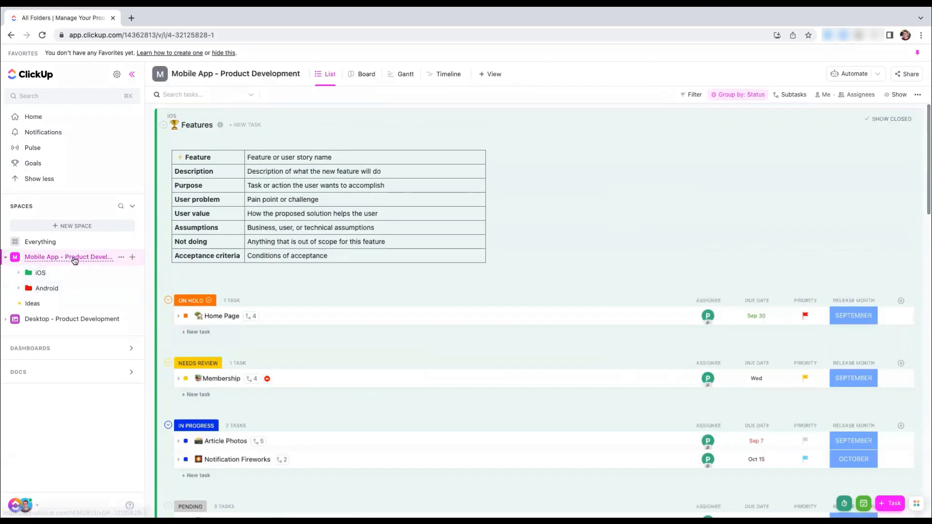
pyautogui.click(415, 73)
pyautogui.click(424, 74)
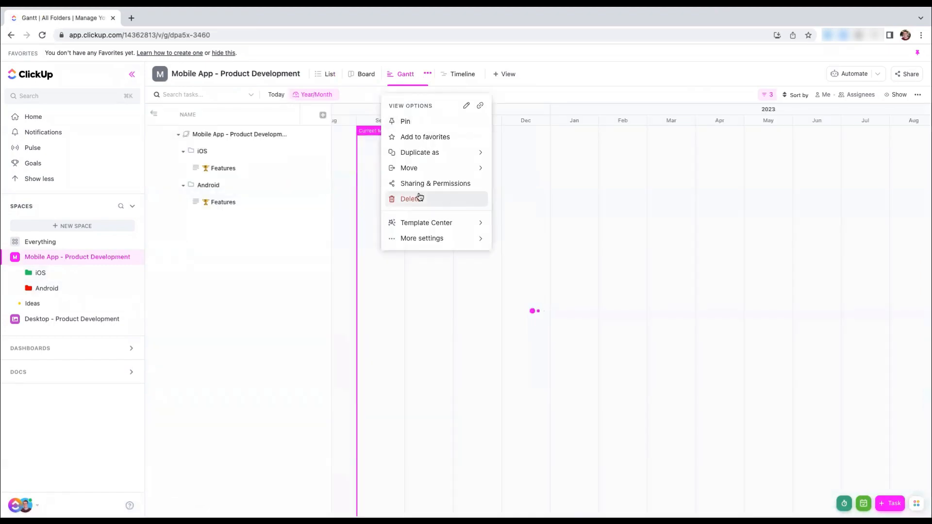
pyautogui.click(419, 198)
pyautogui.click(424, 76)
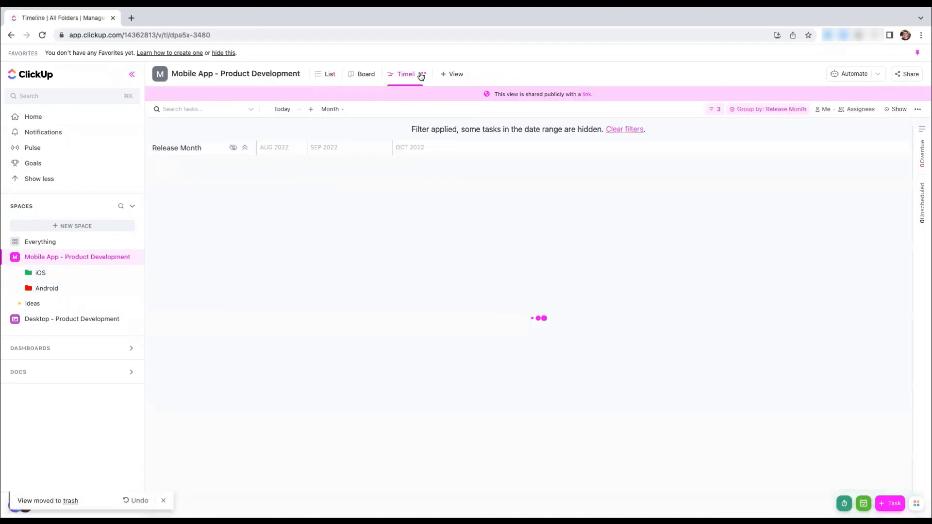
pyautogui.click(422, 74)
pyautogui.click(418, 199)
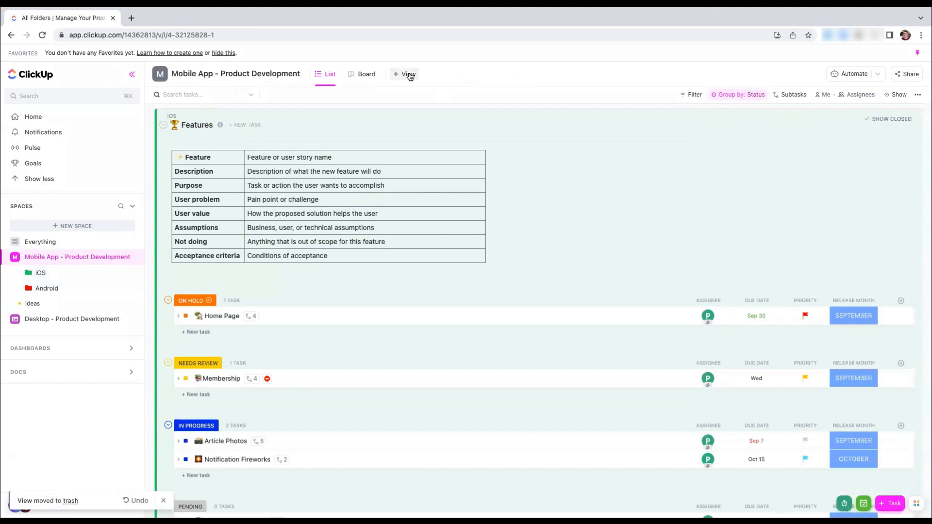
# Add a new Gantt view to the space and expand all levels of the iOS folder in it
pyautogui.click(409, 76)
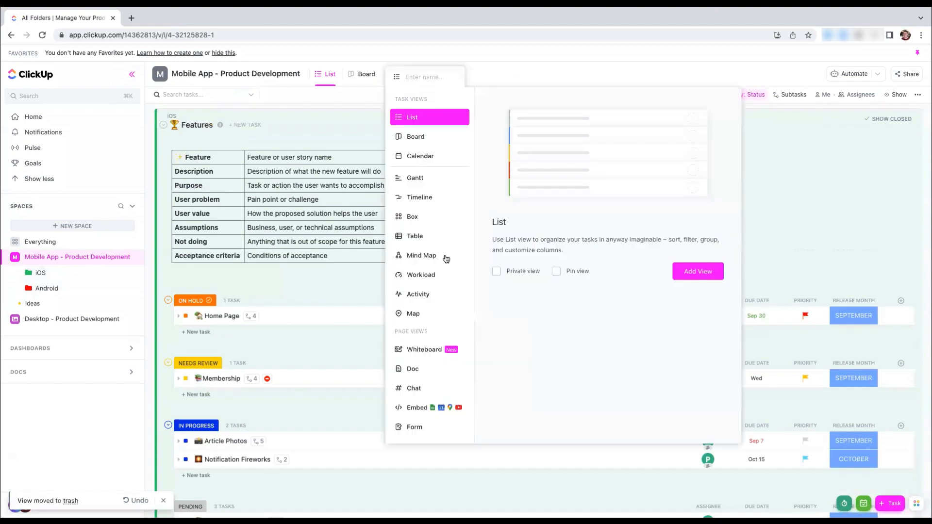
pyautogui.click(408, 178)
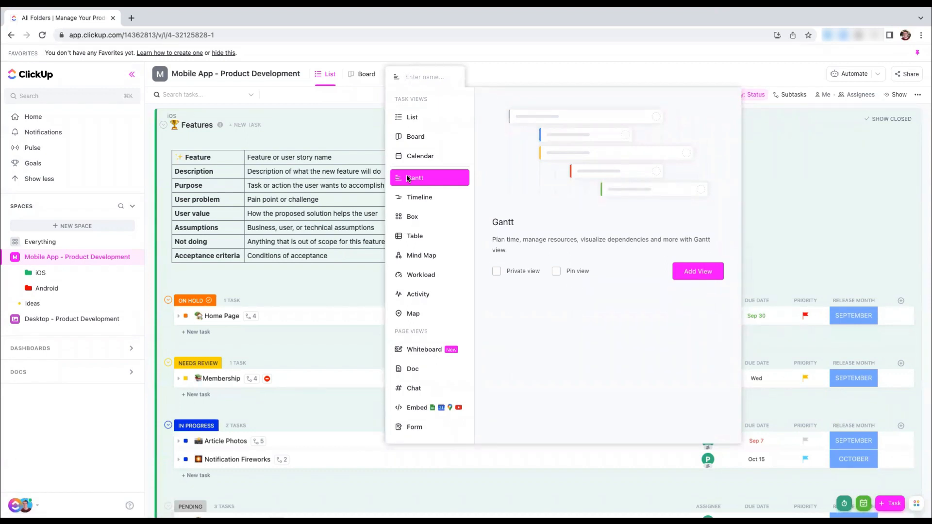
pyautogui.click(689, 273)
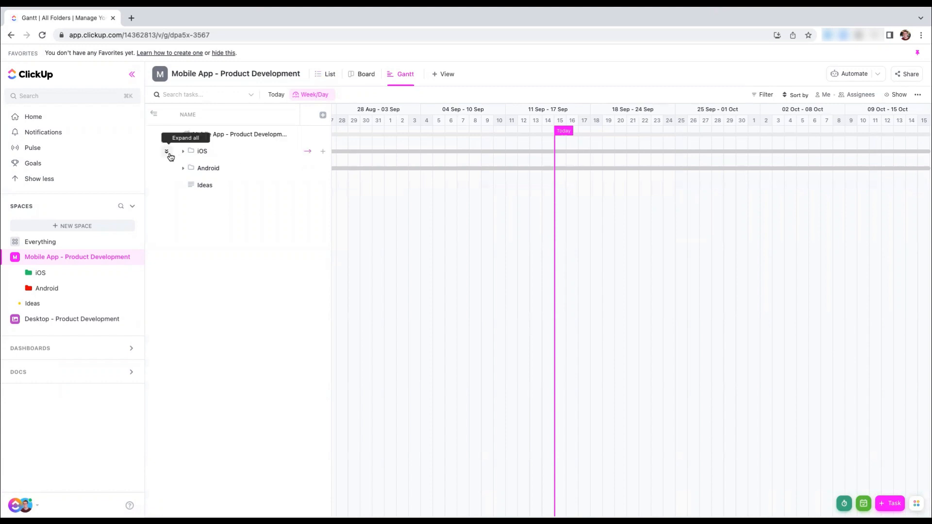
pyautogui.click(168, 153)
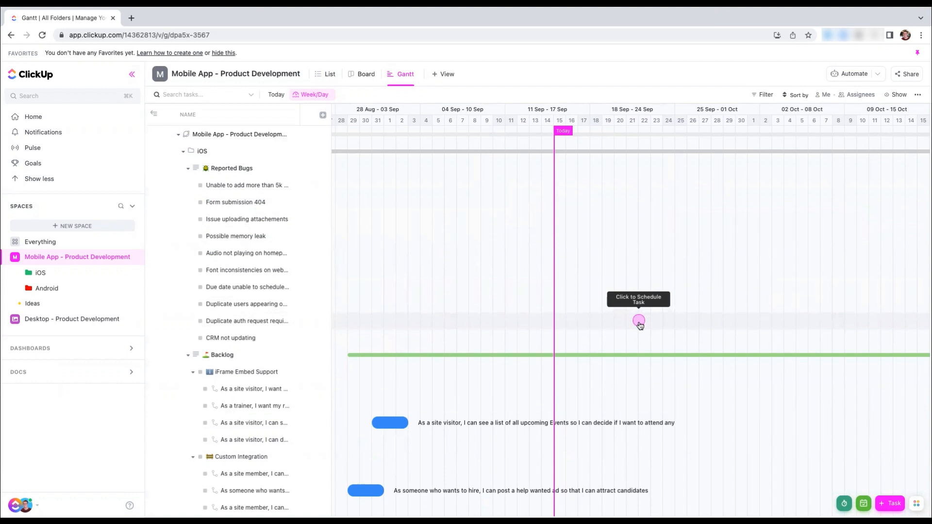
# Filter the Gantt view to tasks whose Item Type (Agile) is Epic
pyautogui.click(758, 97)
pyautogui.scroll(-5, 771, 254)
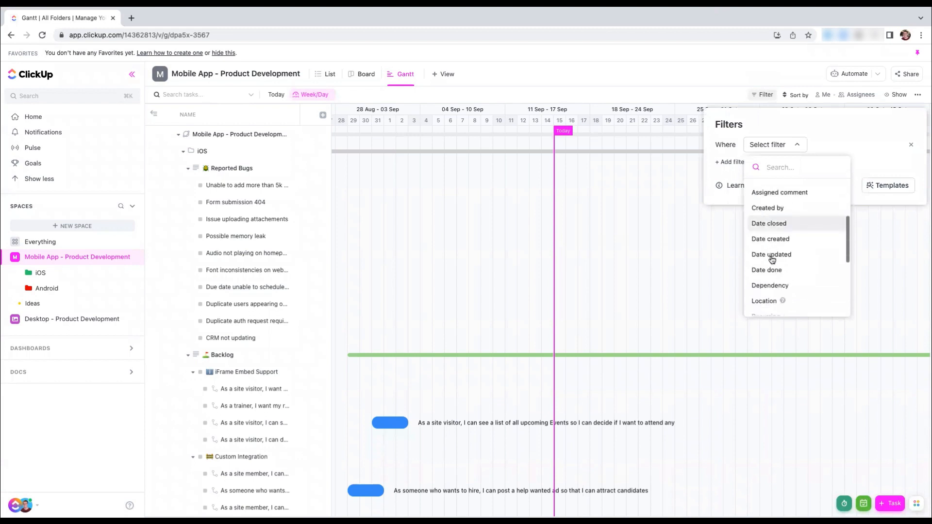
pyautogui.click(773, 293)
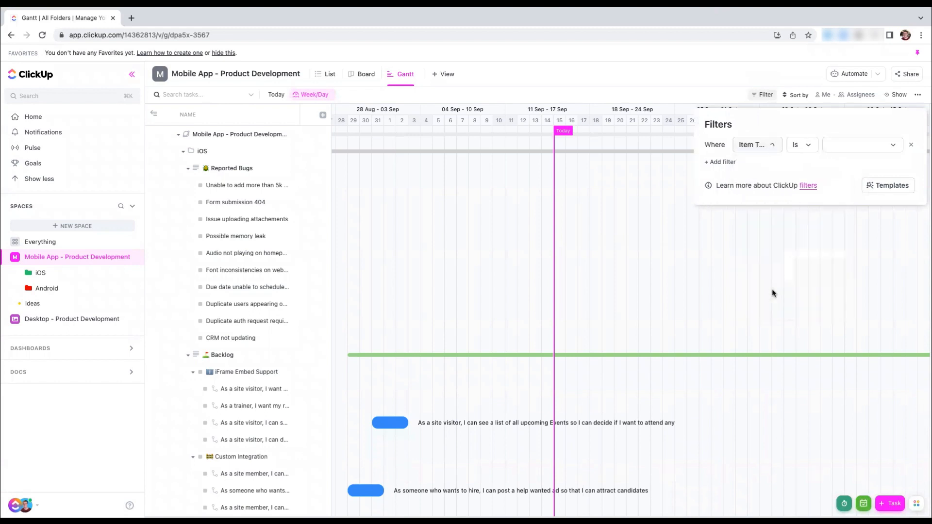
pyautogui.click(800, 145)
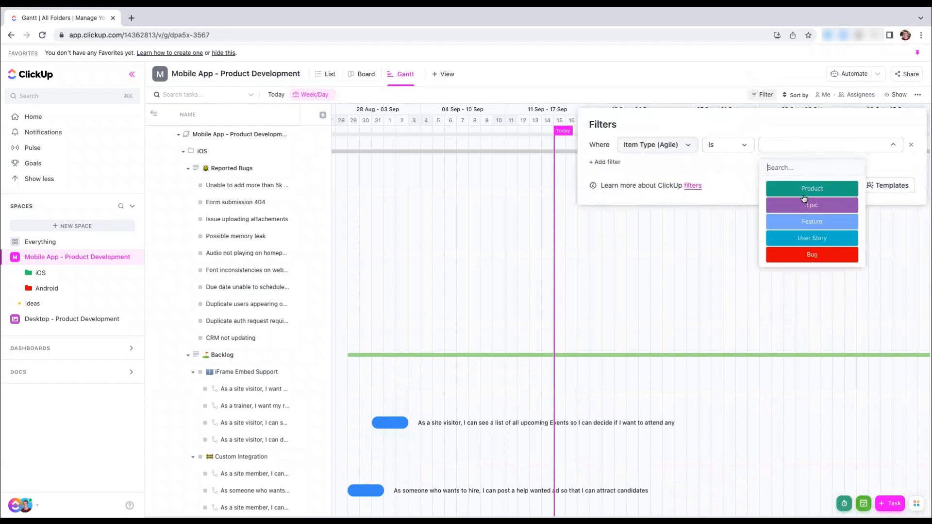
pyautogui.click(806, 200)
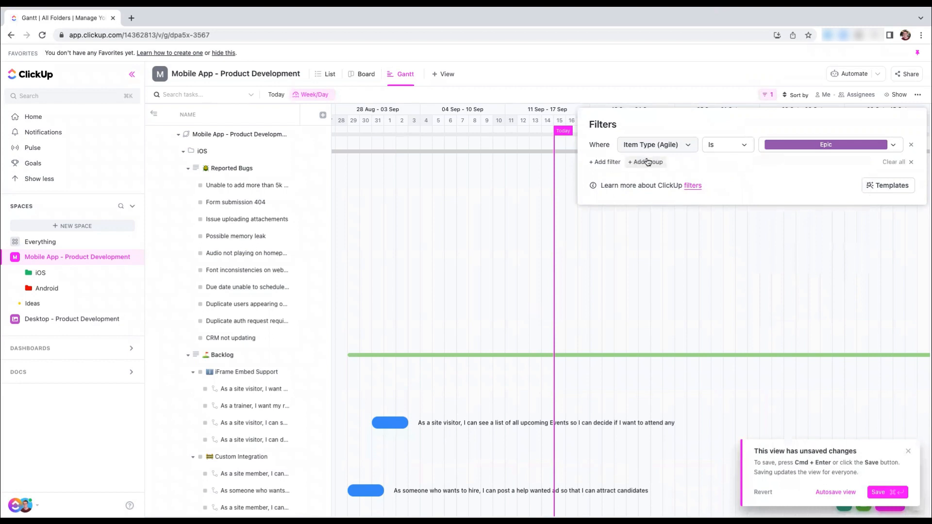
# Add a second Gantt filter, joined with AND, where Item Type (Agile) is Feature
pyautogui.click(610, 162)
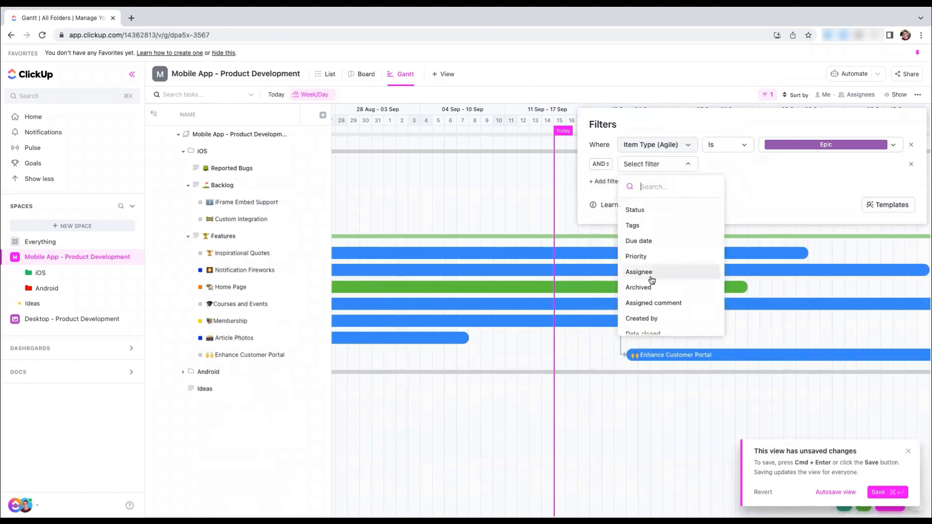
pyautogui.scroll(-5, 650, 276)
pyautogui.click(672, 312)
pyautogui.click(801, 165)
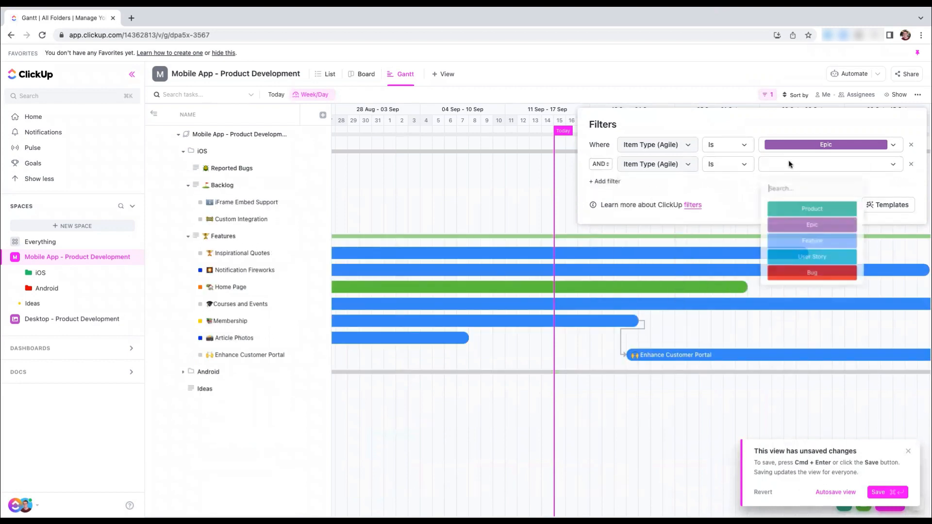
pyautogui.click(809, 240)
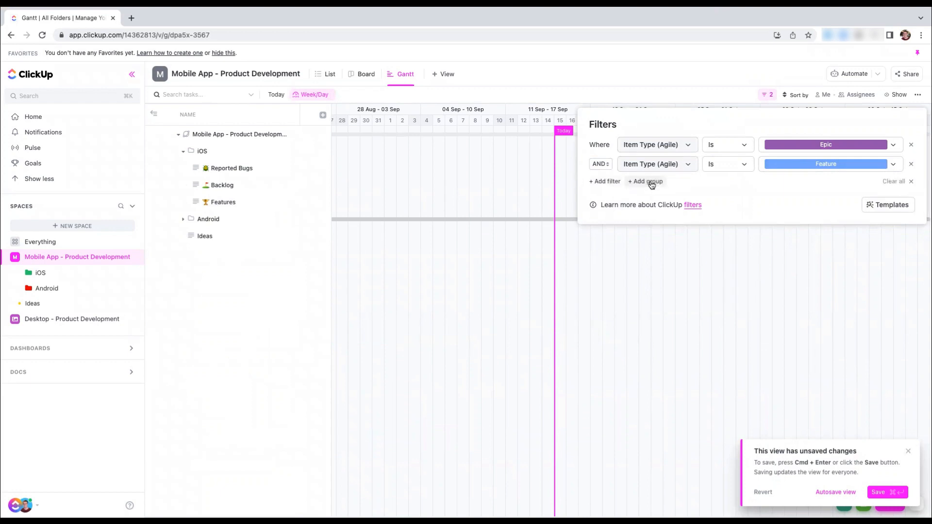
# Add a nested filter group to the Gantt view that filters by Location
pyautogui.click(614, 183)
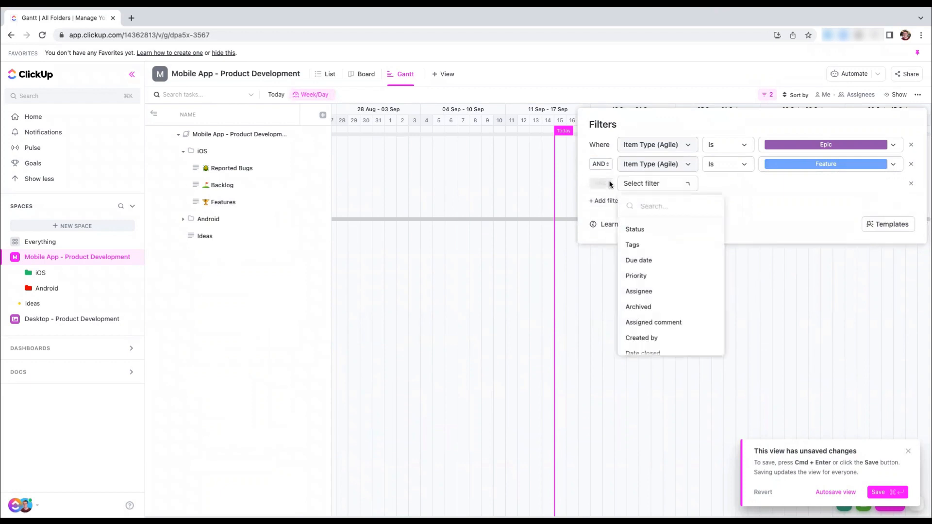
pyautogui.click(717, 188)
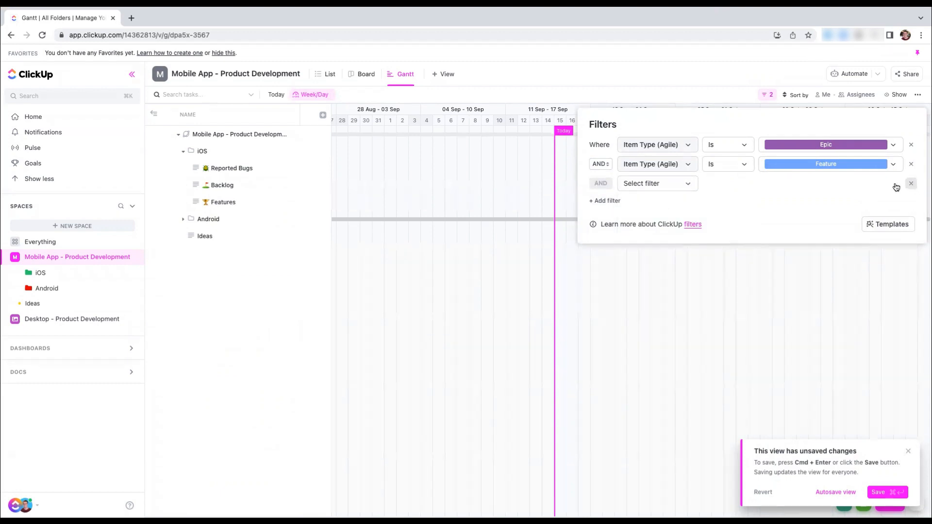
pyautogui.click(672, 183)
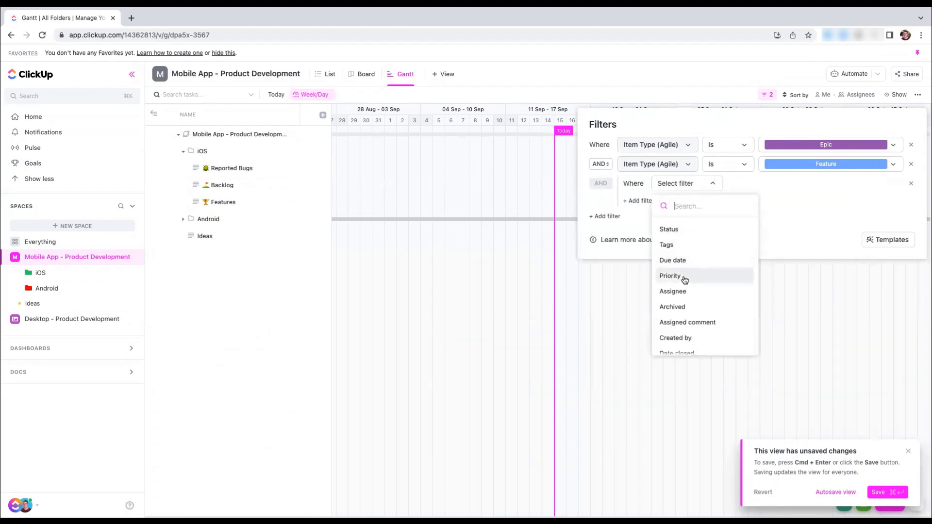
pyautogui.scroll(-5, 684, 279)
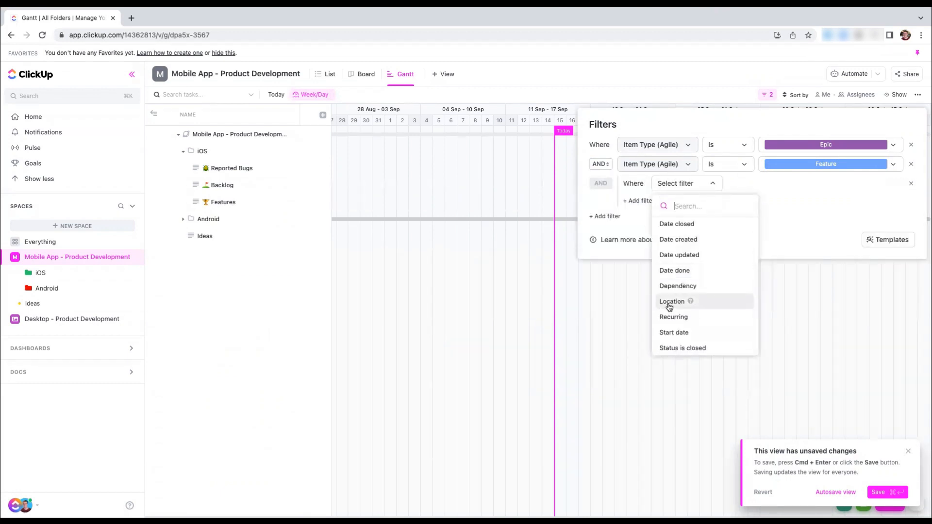
pyautogui.click(669, 306)
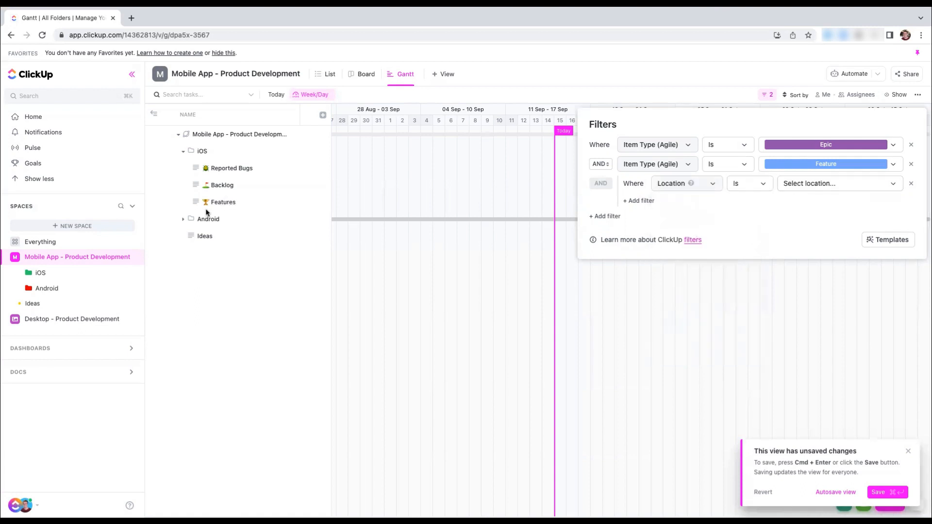
# Set the nested Location filter to the Features lists of the iOS and Android folders
pyautogui.click(796, 184)
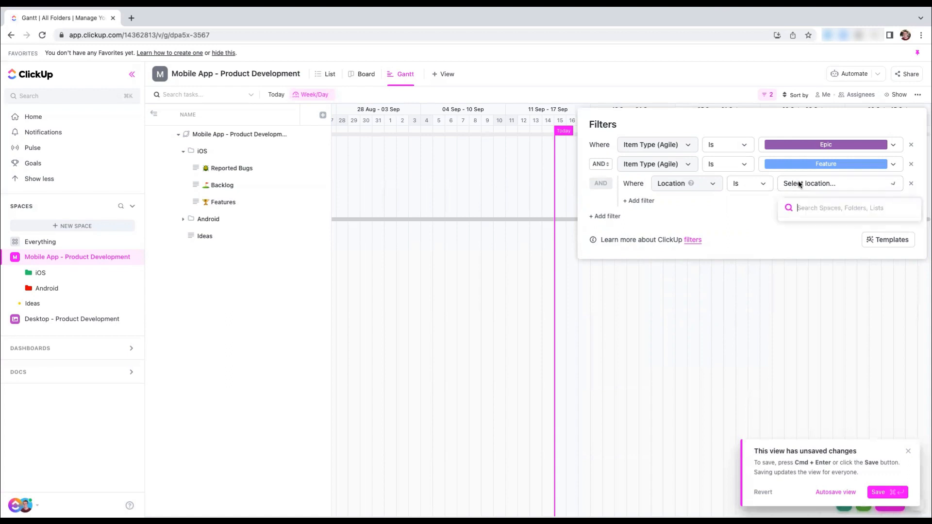
pyautogui.click(788, 240)
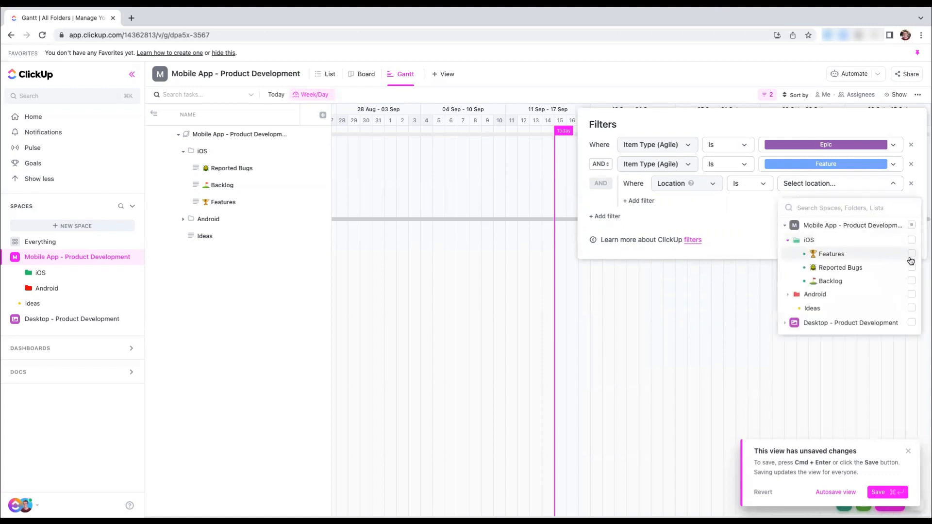
pyautogui.click(912, 255)
pyautogui.click(789, 240)
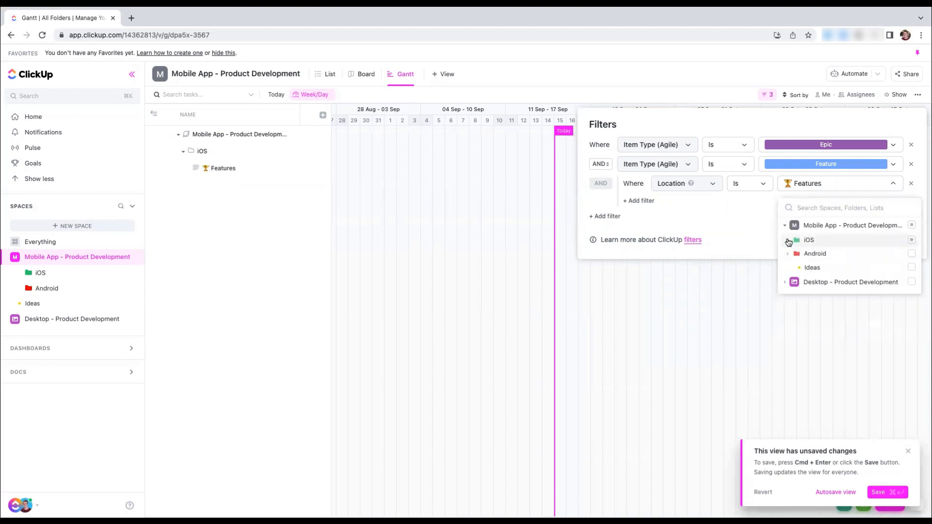
pyautogui.click(788, 253)
pyautogui.click(911, 267)
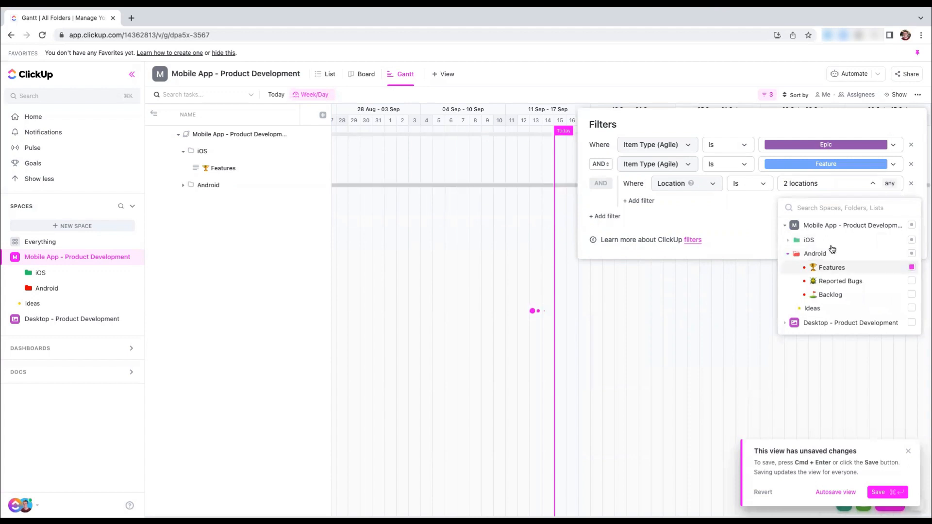
pyautogui.click(758, 222)
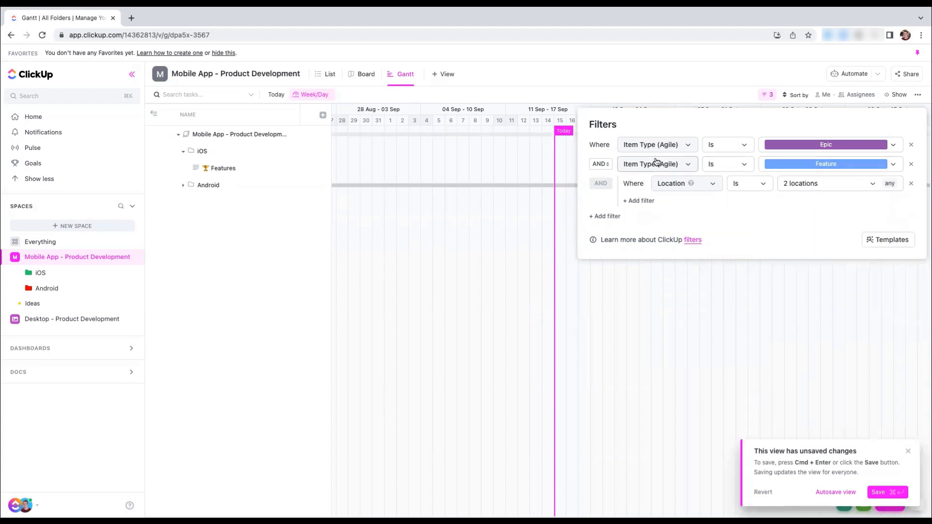
# Try OR between the filters and remove the nested Location group and the Item Type (Agile) Feature filter
pyautogui.click(602, 165)
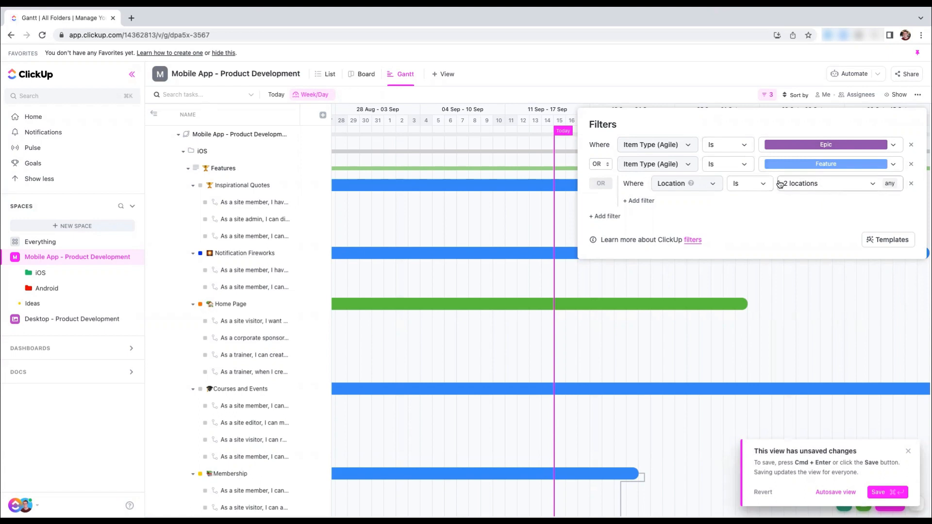
pyautogui.click(910, 184)
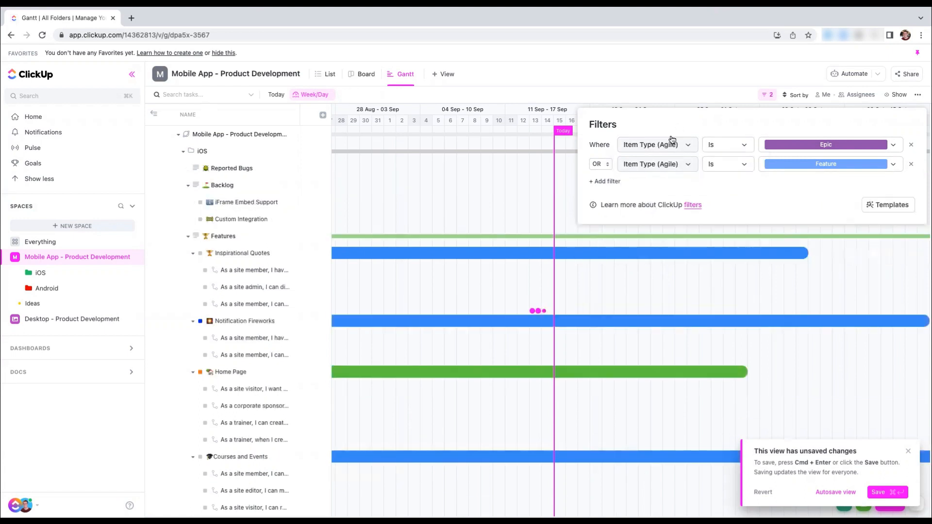
pyautogui.click(604, 166)
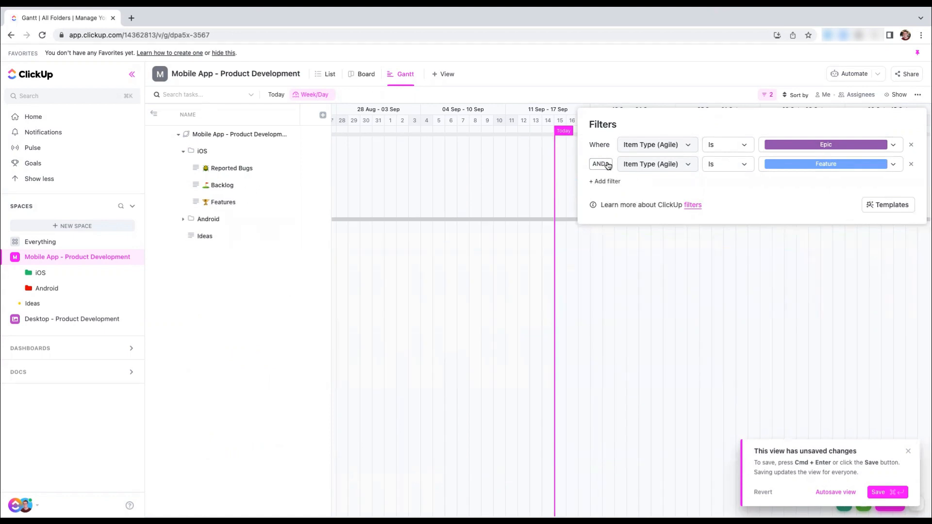
pyautogui.click(604, 165)
pyautogui.click(911, 164)
# Change the remaining Epic filter to Location is the Features lists of the iOS and Android folders
pyautogui.click(651, 144)
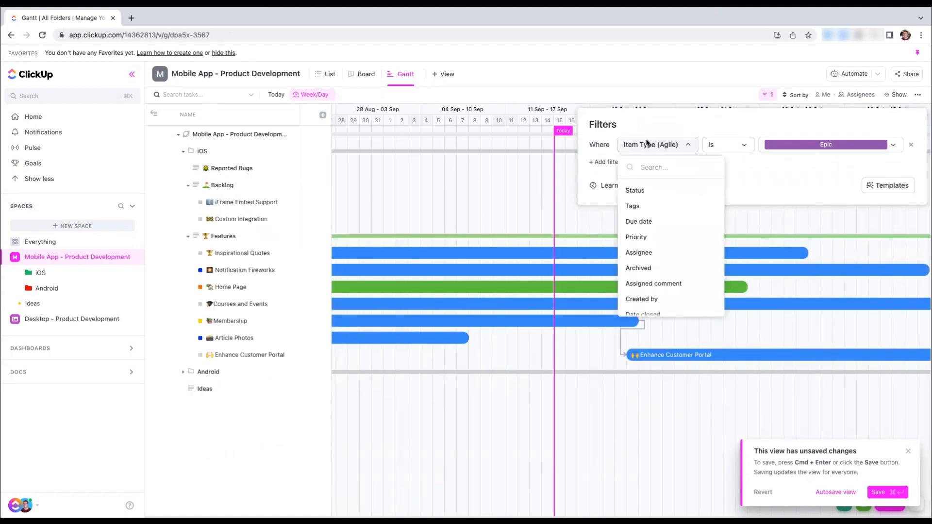
pyautogui.scroll(-5, 682, 291)
pyautogui.click(643, 218)
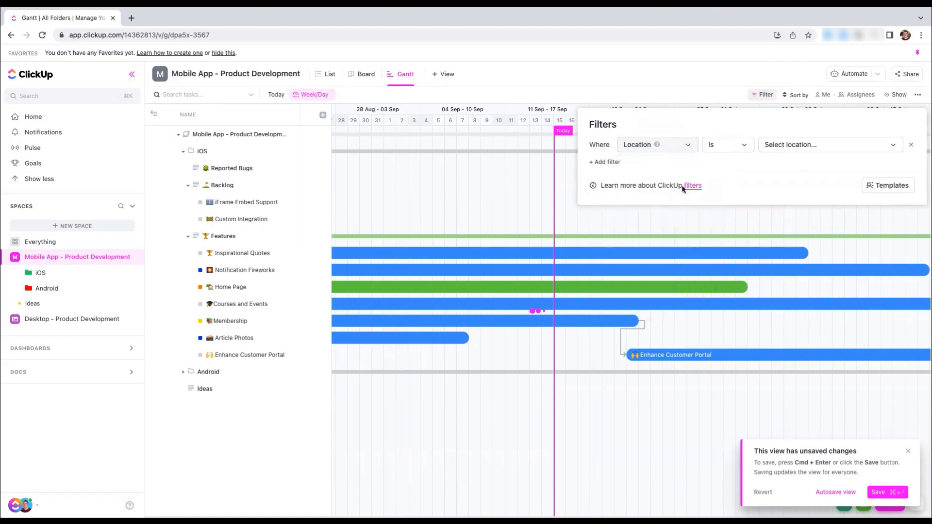
pyautogui.click(792, 145)
pyautogui.click(790, 201)
pyautogui.click(892, 215)
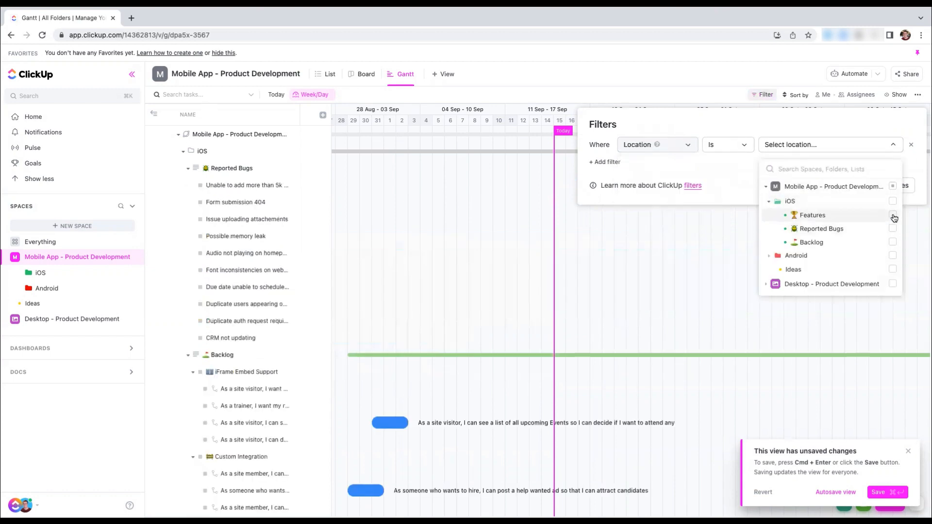
pyautogui.click(876, 254)
pyautogui.click(891, 269)
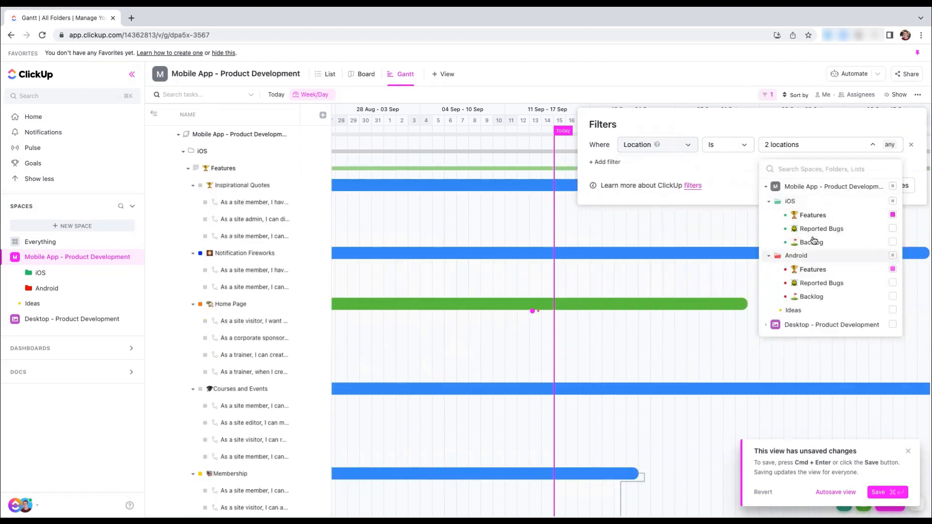
# Add a nested filter group below the Location filter where Item Type (Agile) is Epic
pyautogui.click(600, 162)
pyautogui.click(629, 163)
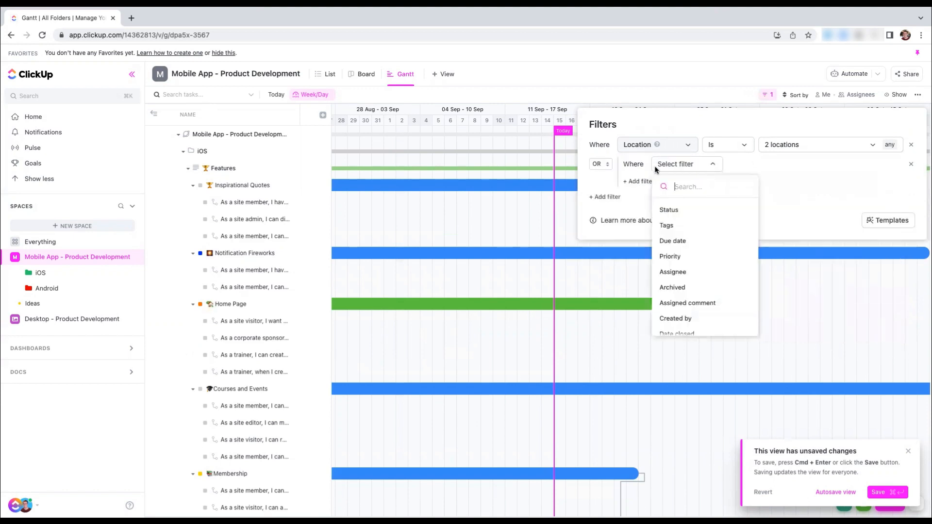
pyautogui.scroll(-5, 682, 263)
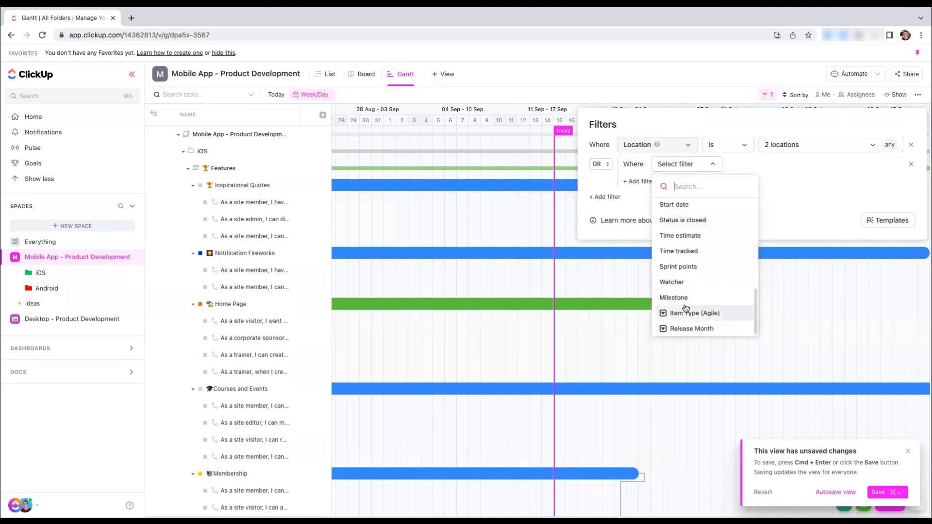
pyautogui.click(685, 310)
pyautogui.click(789, 171)
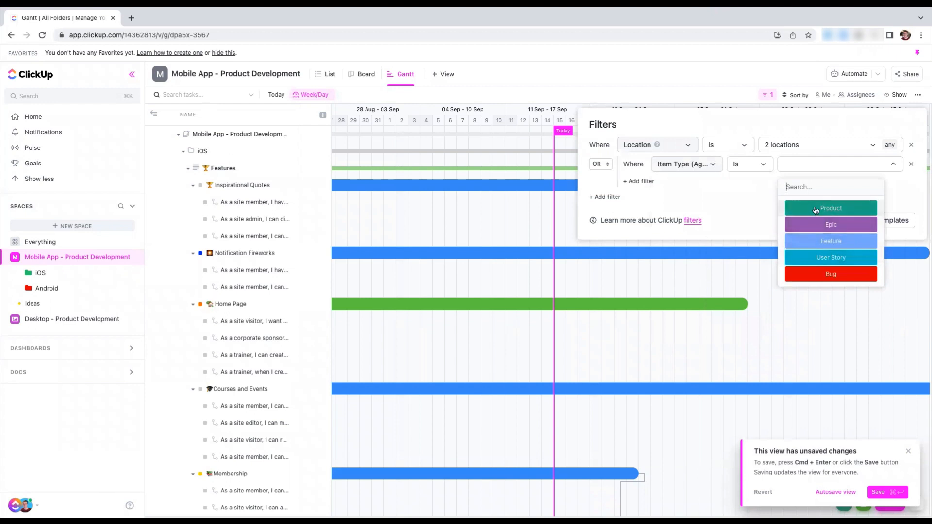
pyautogui.click(789, 207)
# Add a second condition inside the nested group where Item Type (Agile) is Feature
pyautogui.click(637, 181)
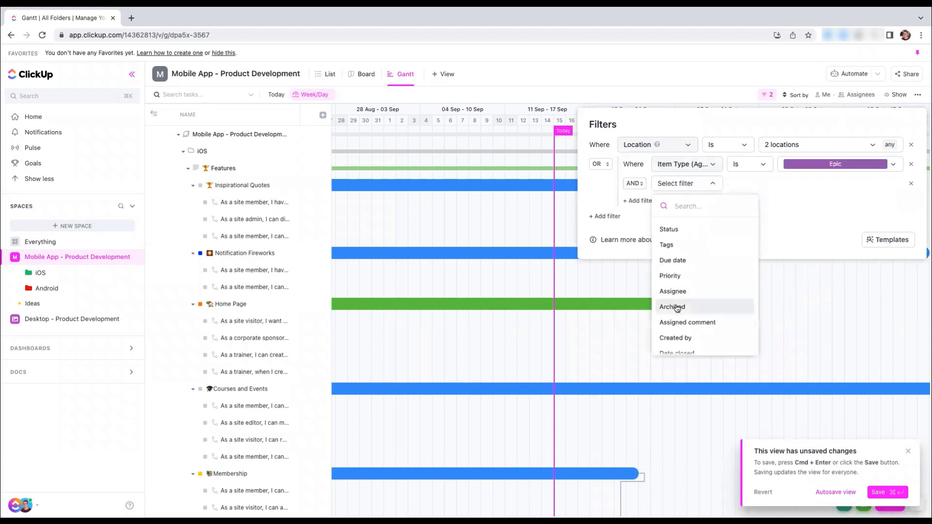
pyautogui.scroll(-5, 684, 320)
pyautogui.scroll(-2, 684, 338)
pyautogui.click(692, 331)
pyautogui.click(810, 184)
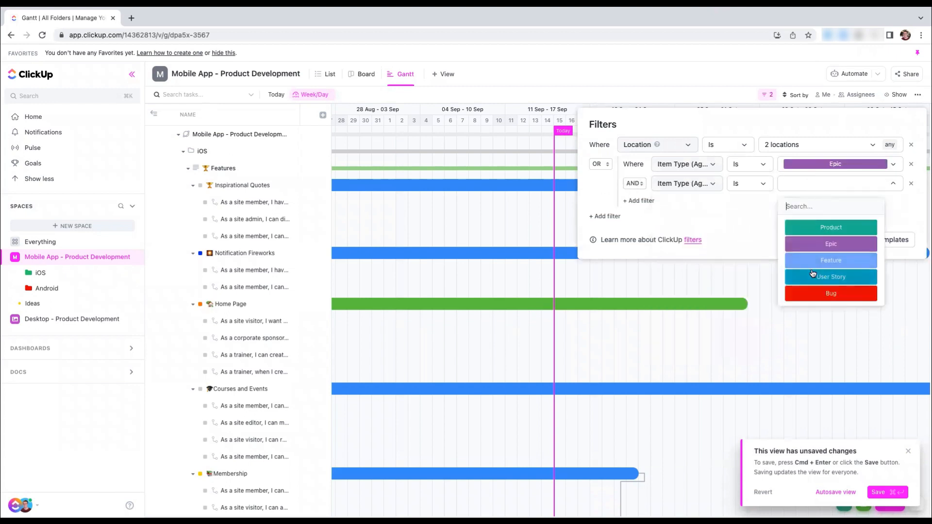
pyautogui.click(820, 265)
# Join the Location filter to the nested group with AND, and the group's Epic and Feature conditions with OR
pyautogui.click(601, 164)
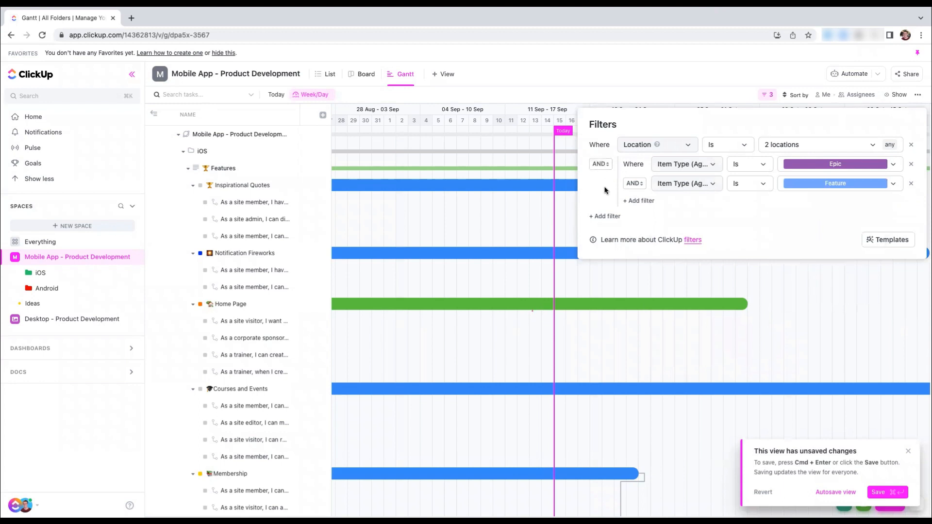
pyautogui.click(634, 184)
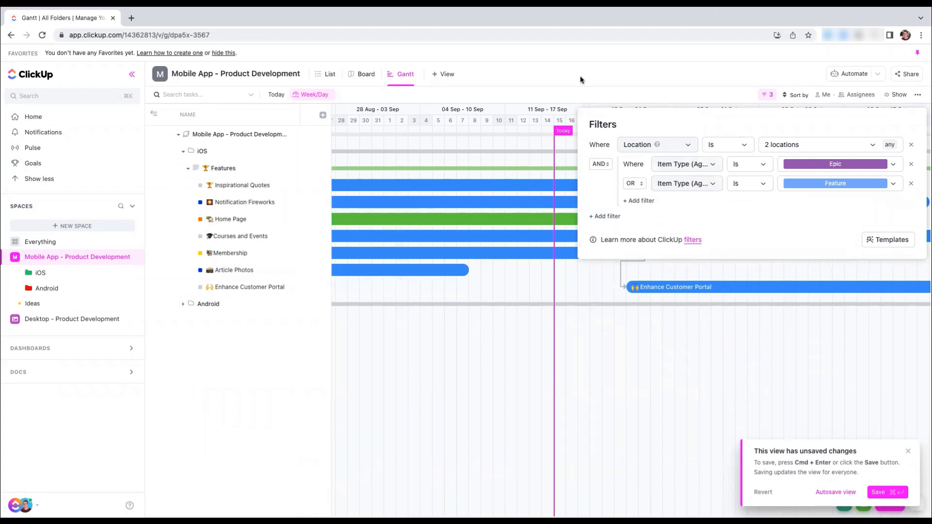
pyautogui.click(625, 75)
# Set the Gantt timescale to Year/Month
pyautogui.hscroll(7, 660, 231)
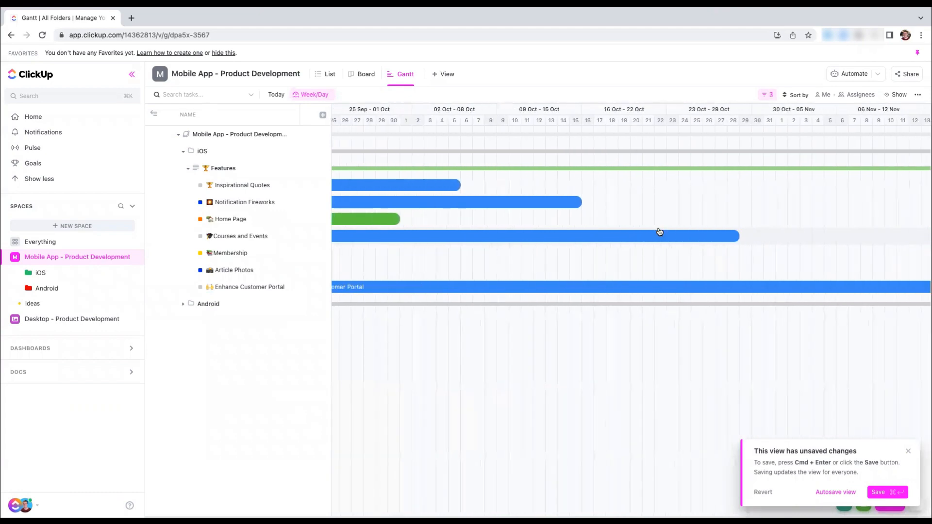
pyautogui.hscroll(-8, 660, 232)
pyautogui.hscroll(-7, 625, 211)
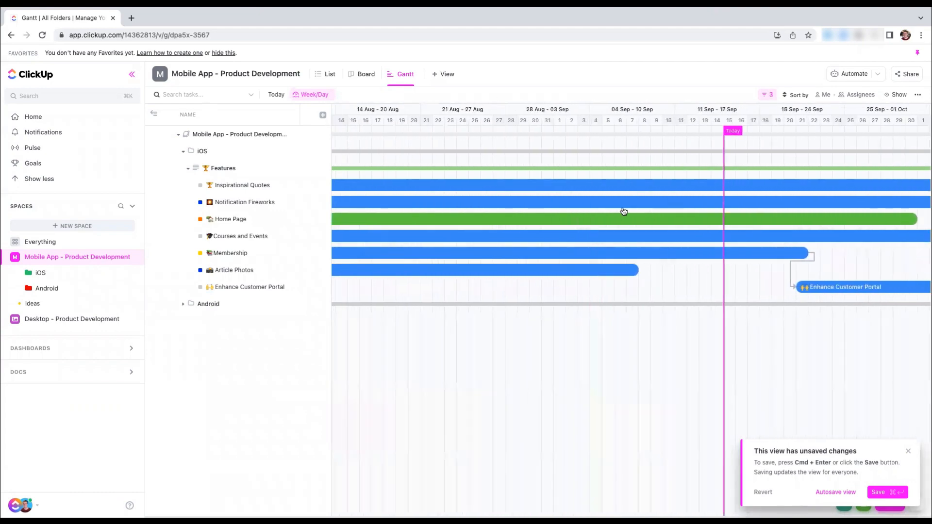
pyautogui.hscroll(6, 622, 210)
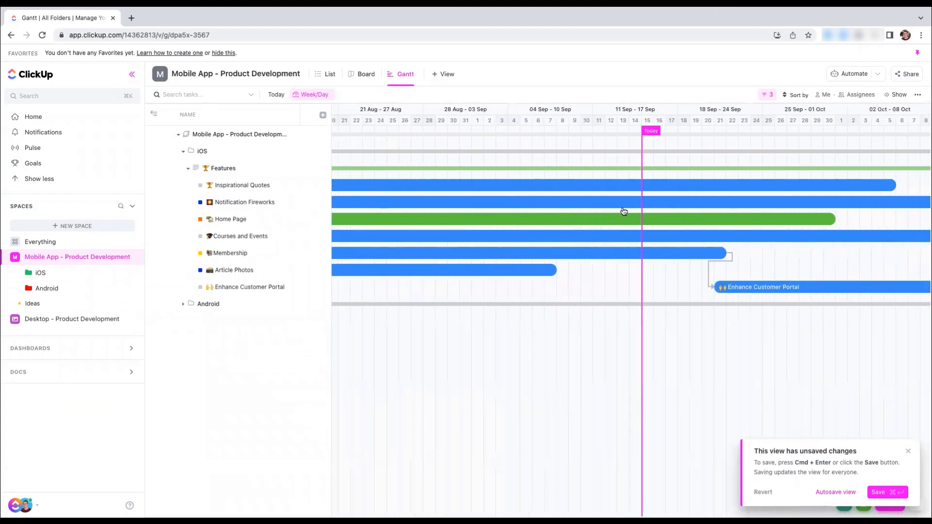
pyautogui.click(307, 97)
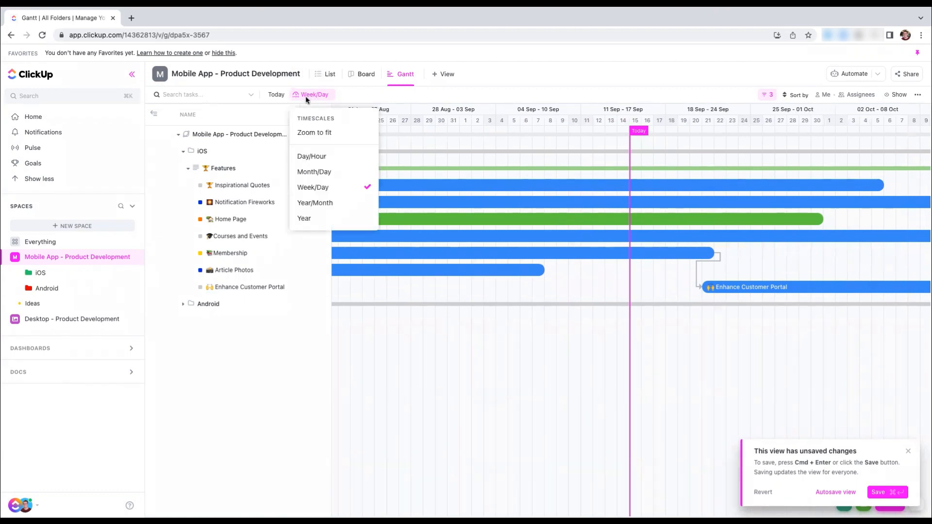
pyautogui.click(334, 207)
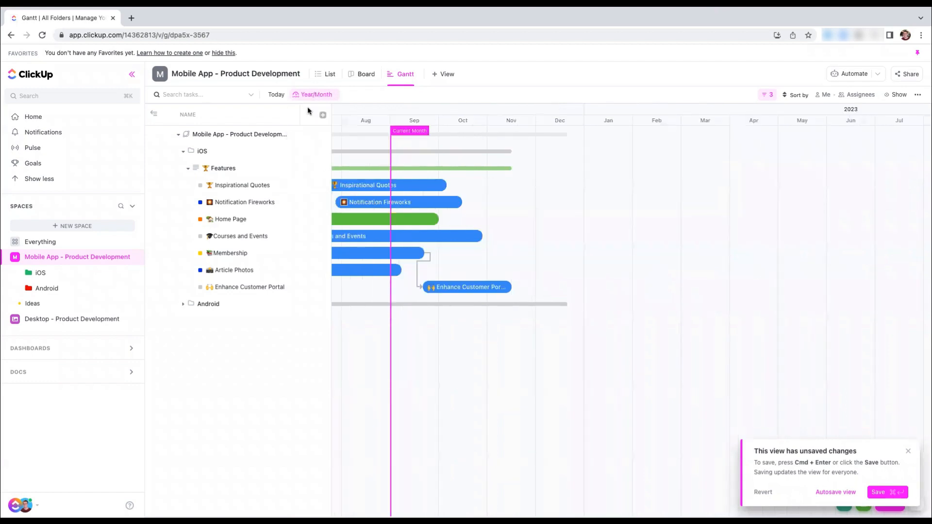
# Try the Month/Day timescale on the Gantt chart and return to Year/Month
pyautogui.click(311, 94)
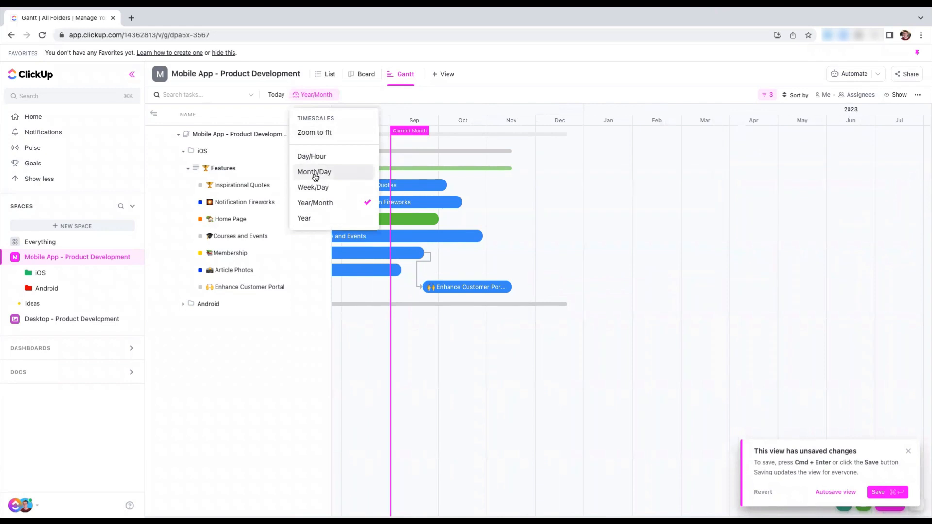
pyautogui.click(314, 174)
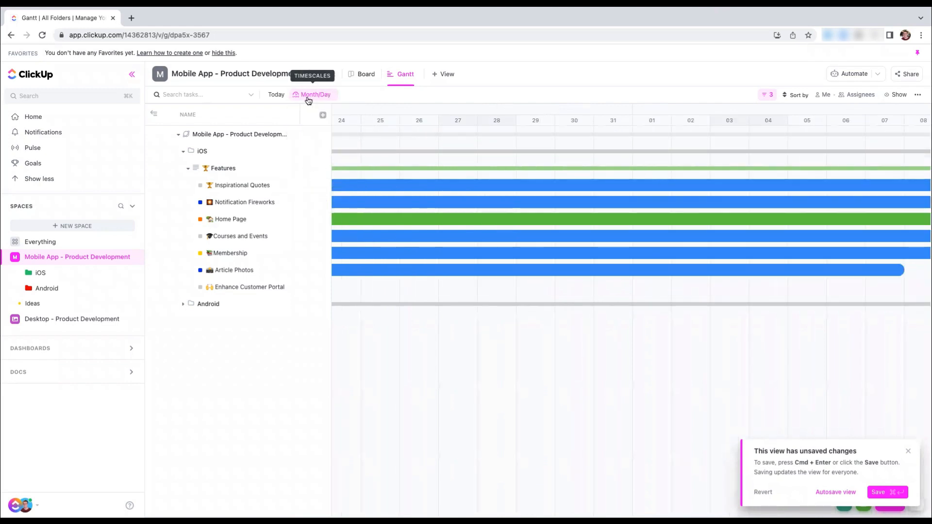
pyautogui.click(309, 99)
pyautogui.click(313, 202)
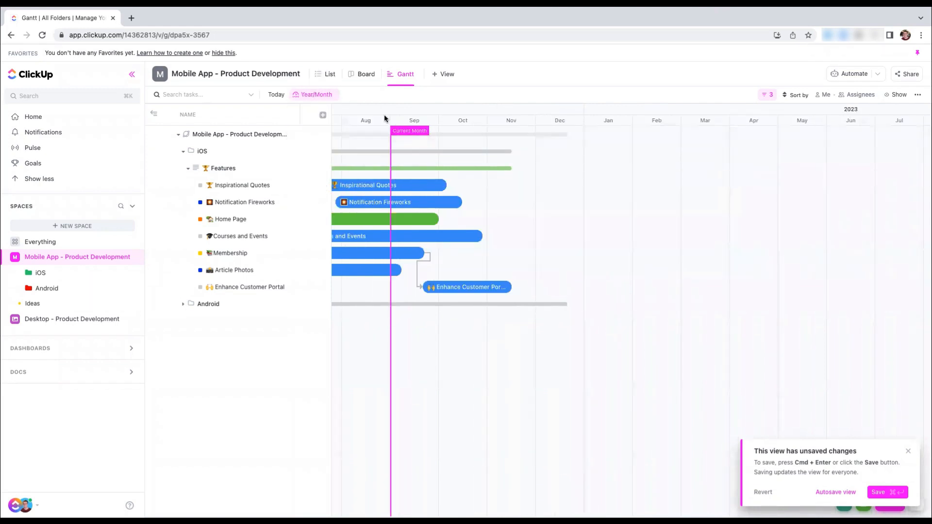
# Expand the Android folder and its Features list in the Gantt view
pyautogui.hscroll(-1, 441, 176)
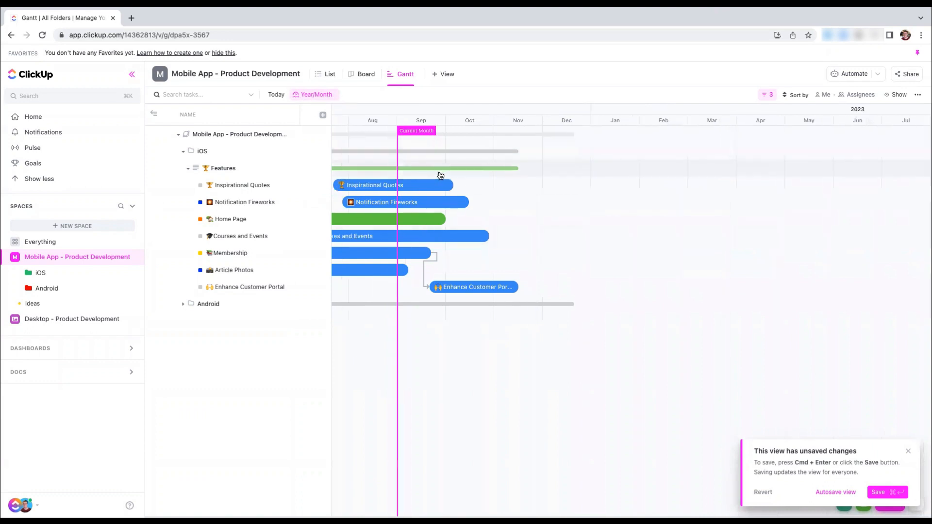
pyautogui.hscroll(-5, 440, 176)
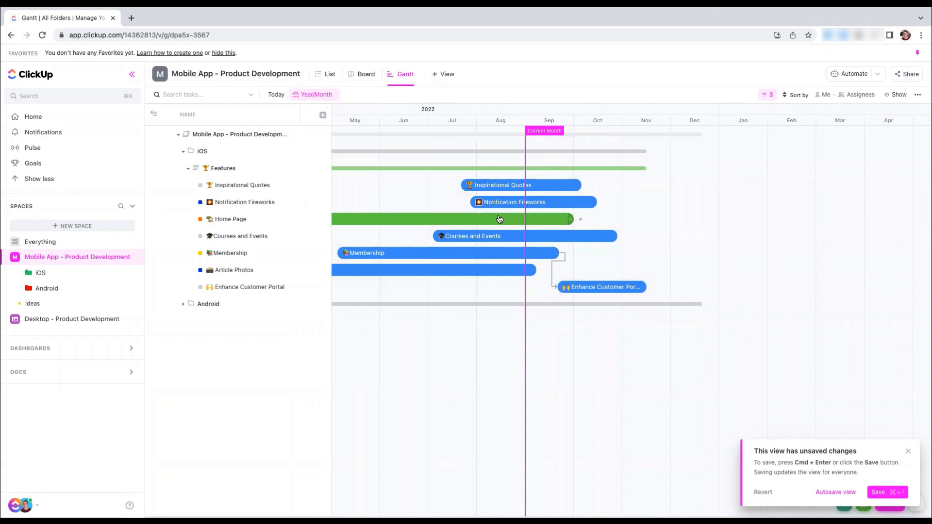
pyautogui.click(182, 306)
pyautogui.click(188, 322)
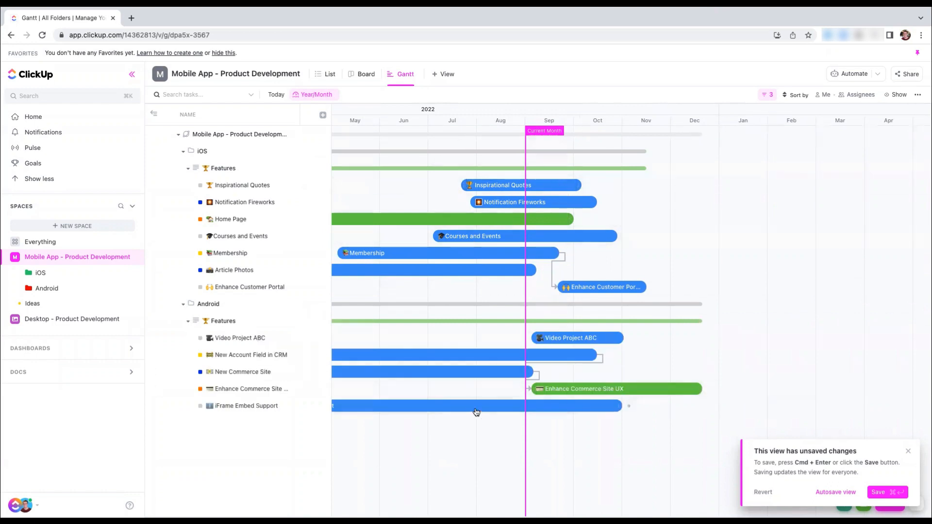
# Set the Gantt view's color scheme to List and save the view
pyautogui.hscroll(-5, 505, 354)
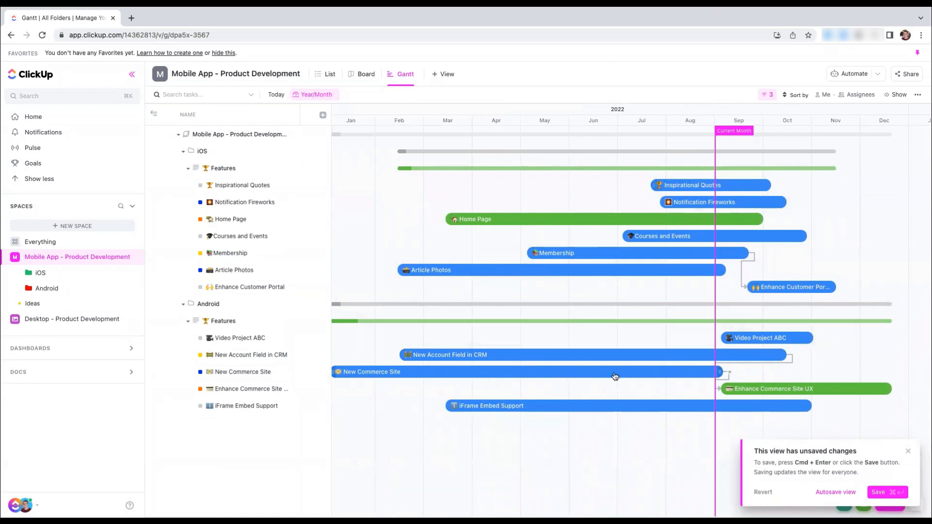
pyautogui.click(893, 97)
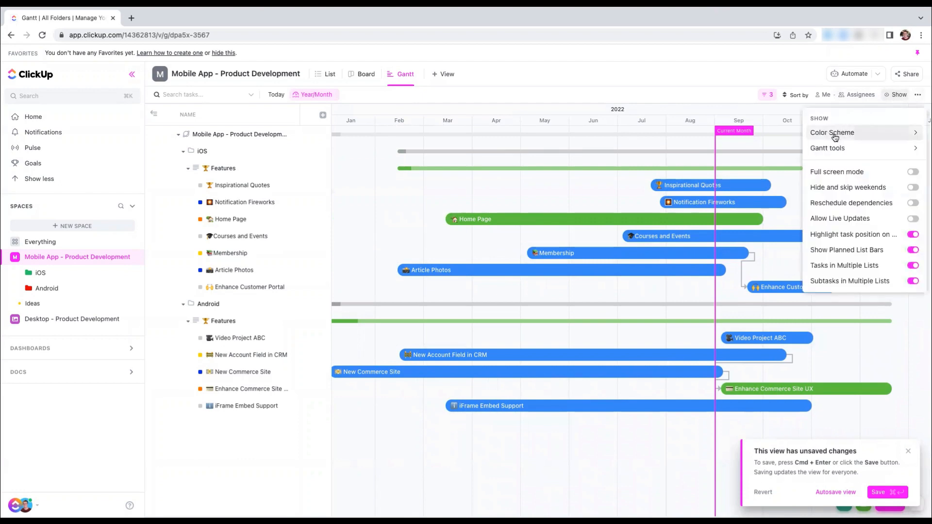
pyautogui.moveTo(842, 137)
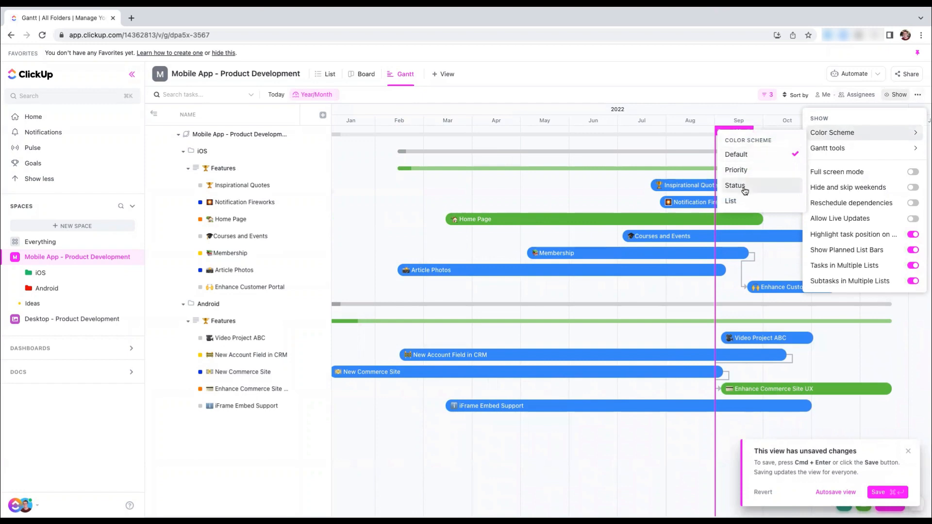
pyautogui.click(737, 205)
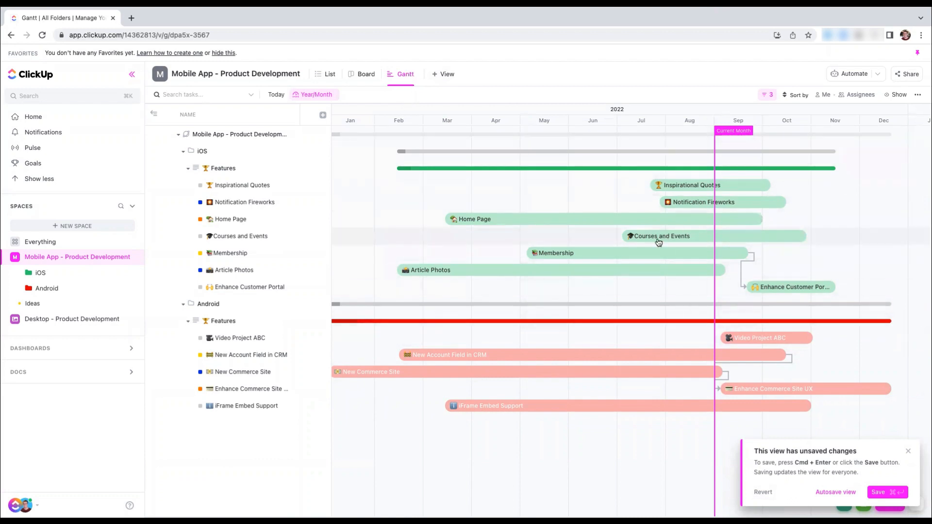
pyautogui.click(883, 492)
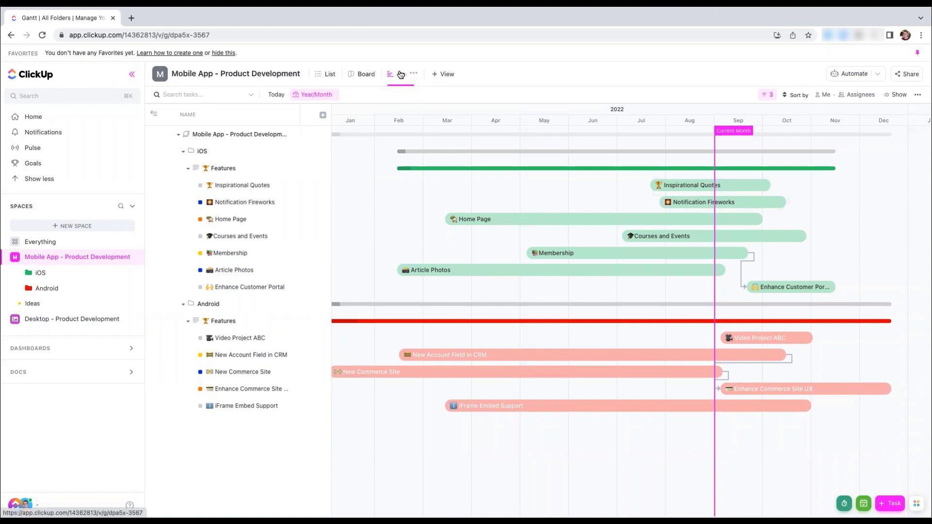
# Add a Timeline view to the Mobile App - Product Development space
pyautogui.click(444, 74)
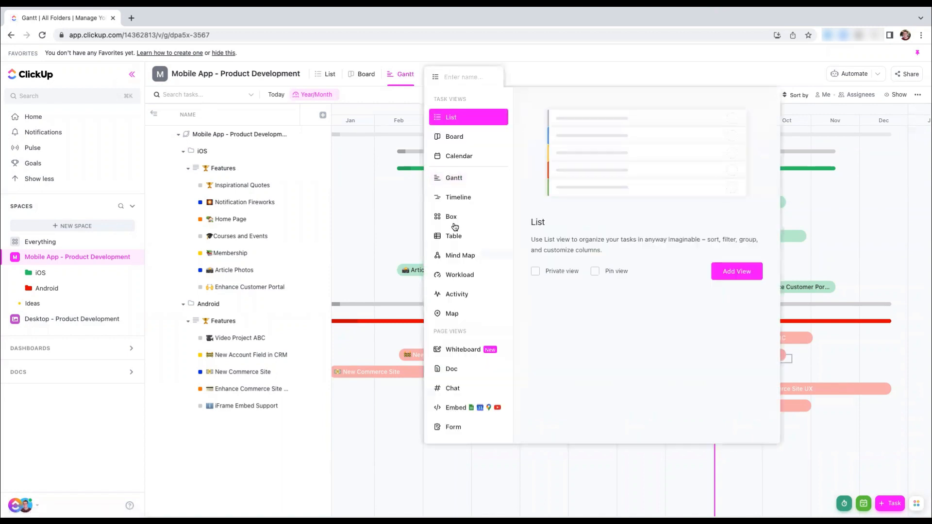
pyautogui.click(460, 198)
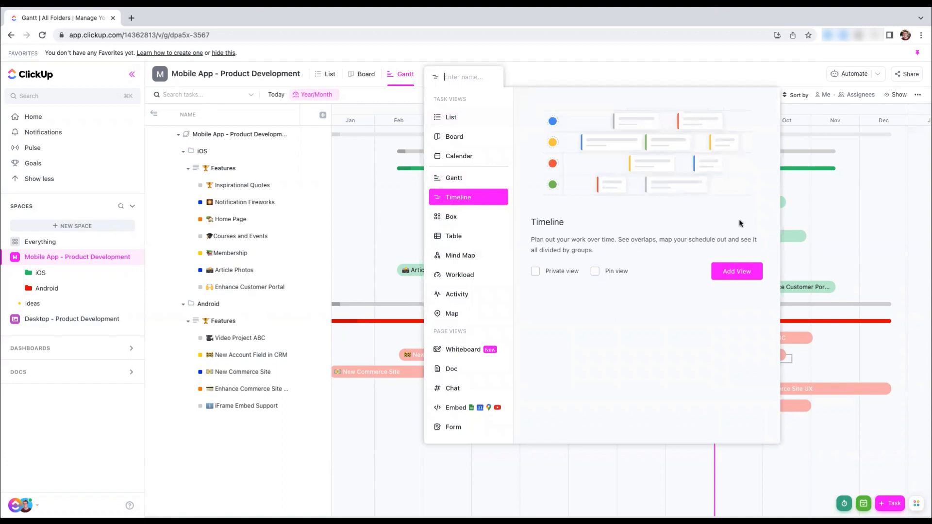
pyautogui.click(727, 269)
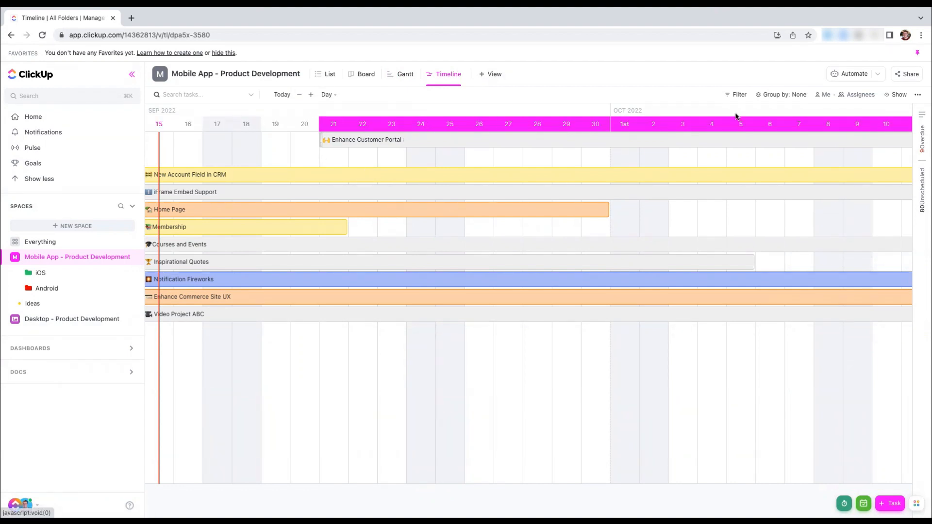
# Filter the Timeline view by Location is the Features lists of the iOS and Android folders
pyautogui.click(737, 94)
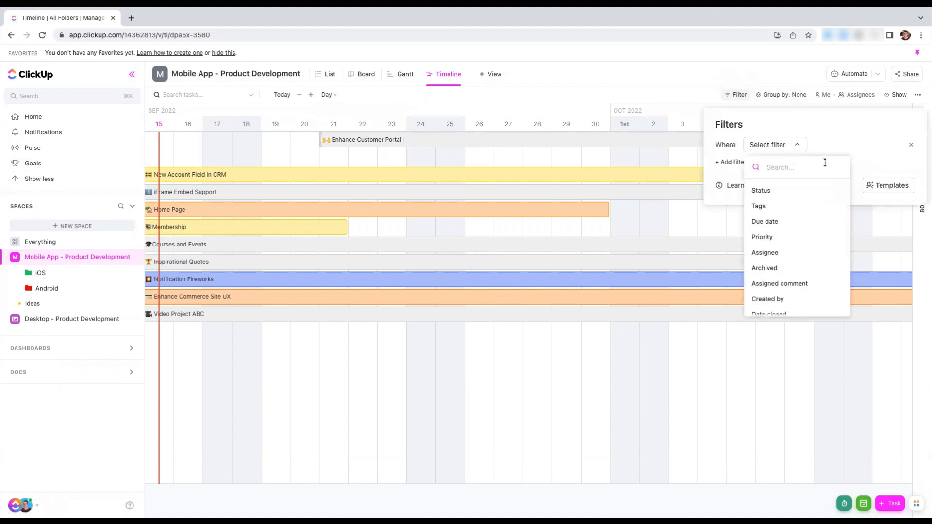
pyautogui.scroll(-3, 790, 268)
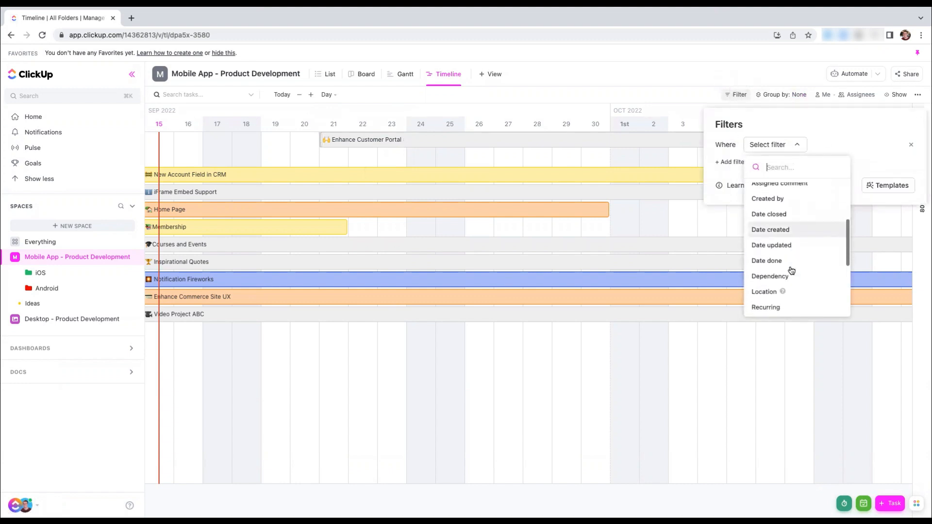
pyautogui.click(771, 292)
pyautogui.click(772, 144)
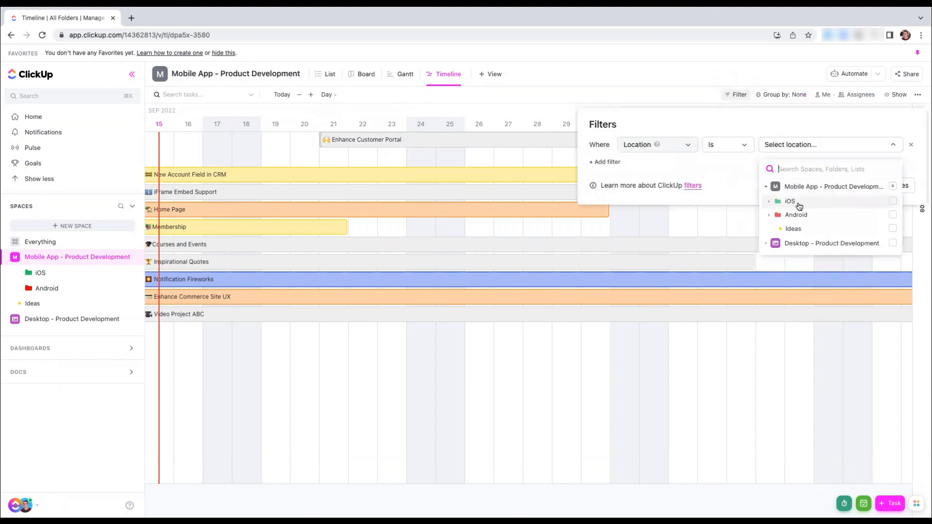
pyautogui.click(787, 202)
pyautogui.click(802, 215)
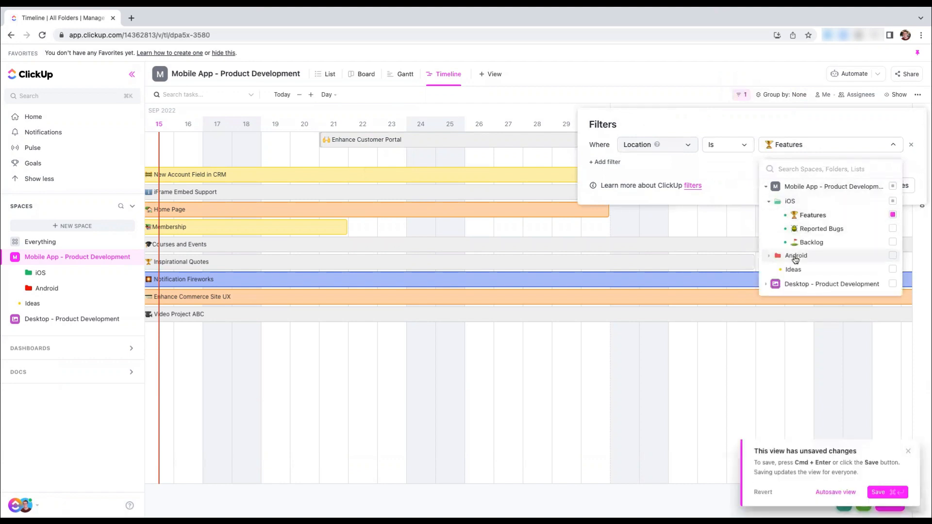
pyautogui.click(801, 255)
pyautogui.click(804, 269)
pyautogui.click(621, 167)
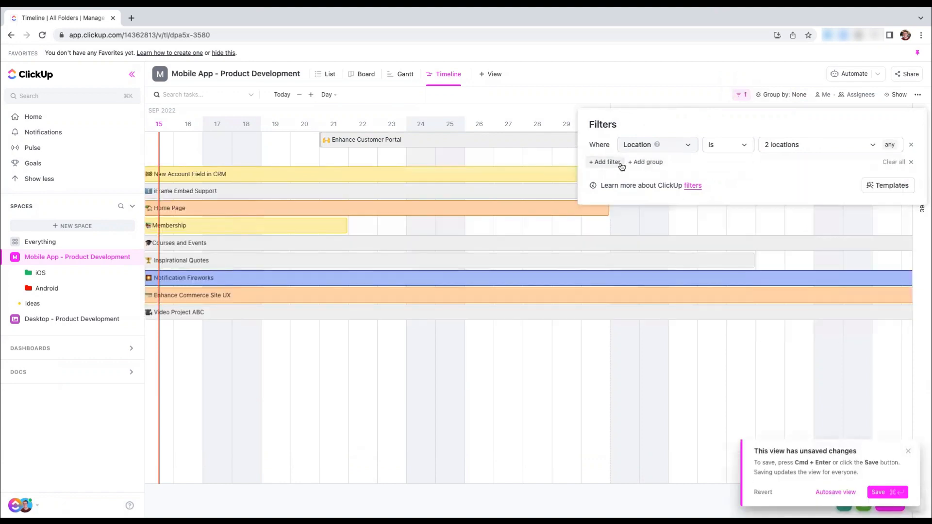
# Add a nested filter group with the condition Item Type (Agile) is Feature
pyautogui.click(646, 162)
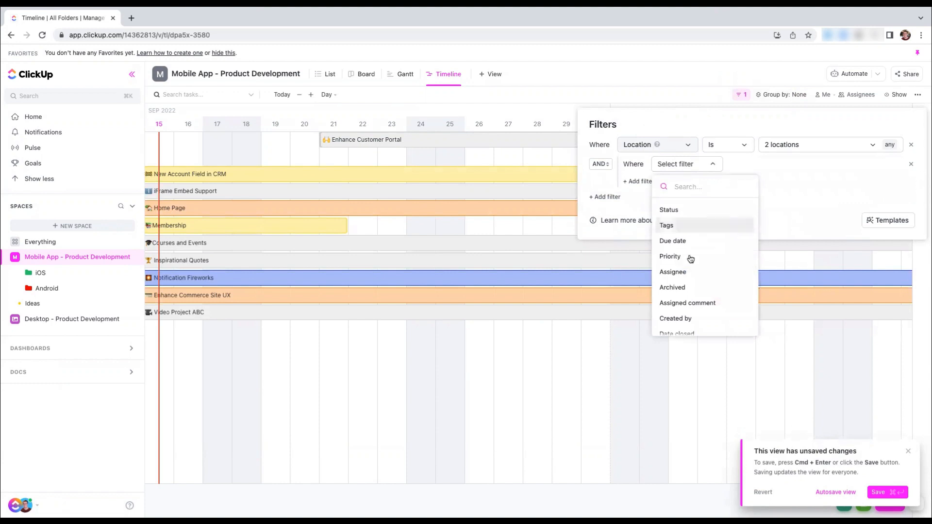
pyautogui.scroll(-2, 690, 264)
pyautogui.scroll(-8, 691, 264)
pyautogui.click(692, 311)
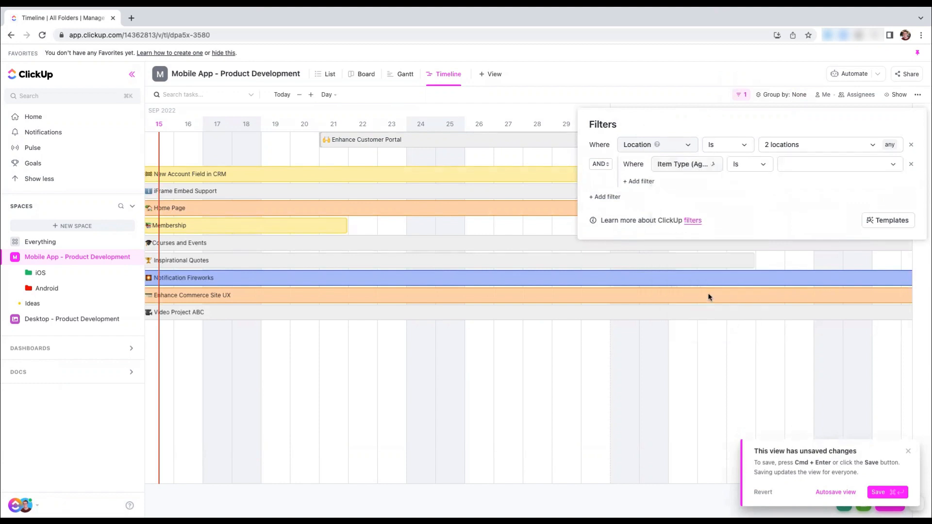
pyautogui.click(789, 165)
pyautogui.click(829, 249)
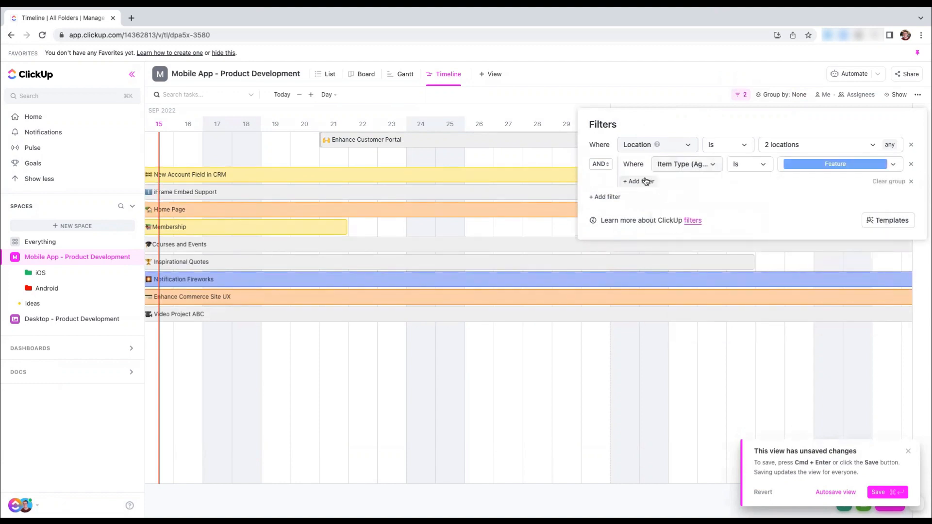
# Add Item Type (Agile) is Epic to the nested group, joined with OR, and save the Timeline view
pyautogui.click(646, 182)
pyautogui.scroll(-8, 697, 328)
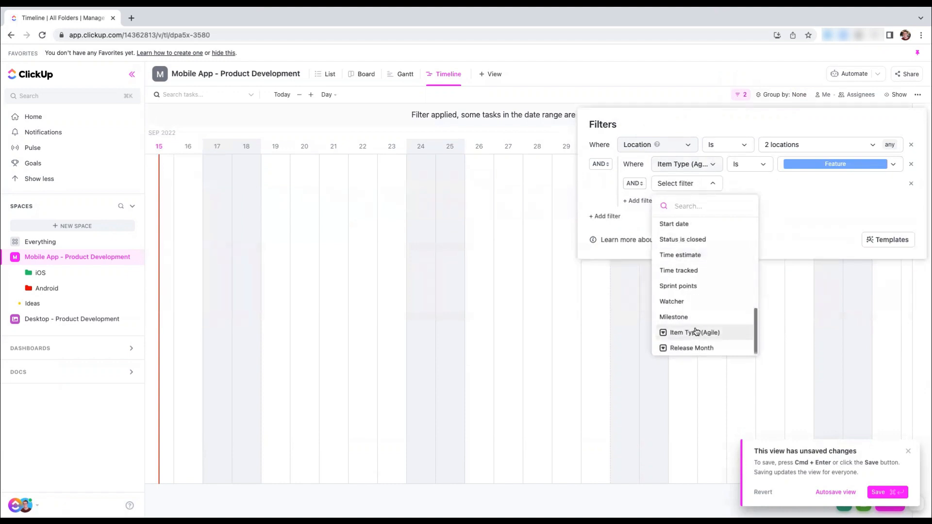
pyautogui.click(697, 330)
pyautogui.click(792, 184)
pyautogui.click(795, 244)
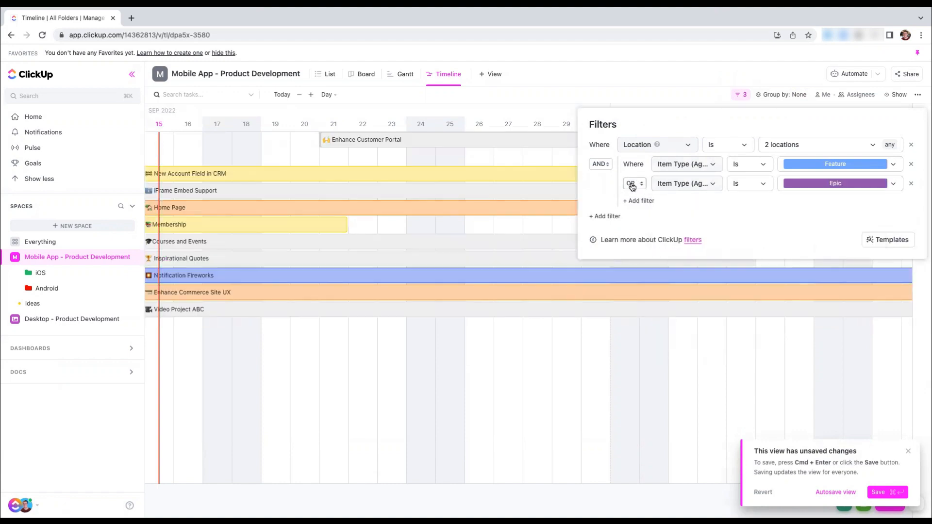
pyautogui.click(606, 82)
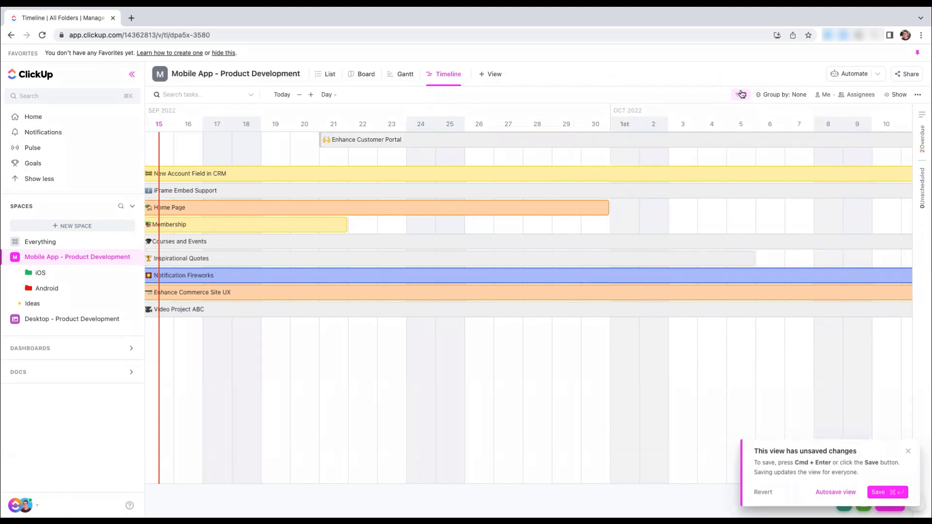
pyautogui.click(889, 494)
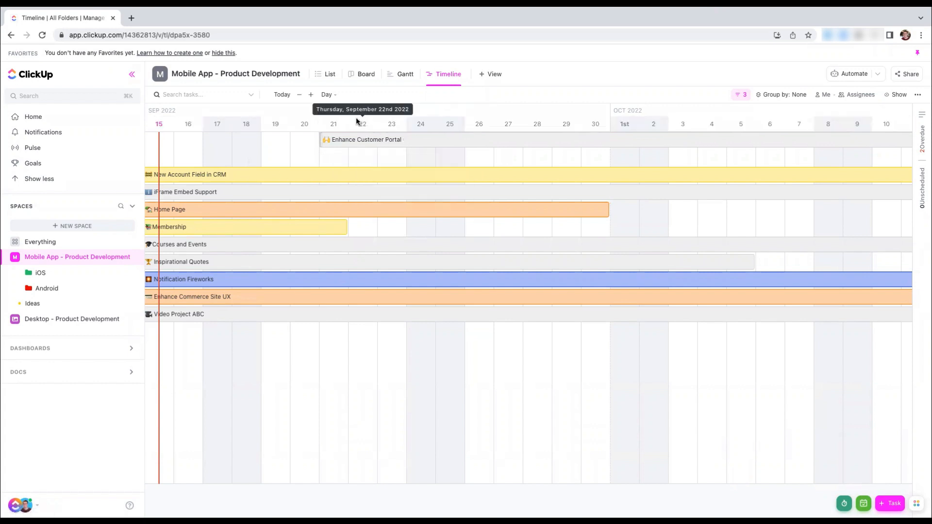
# Try the Week time scale on the Timeline and set it to Month
pyautogui.click(326, 95)
pyautogui.click(337, 134)
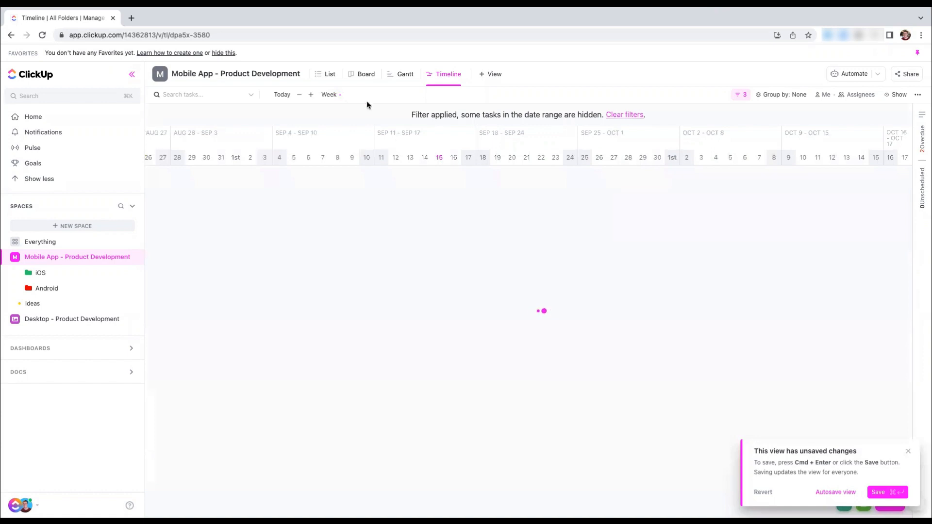
pyautogui.click(332, 95)
pyautogui.click(350, 149)
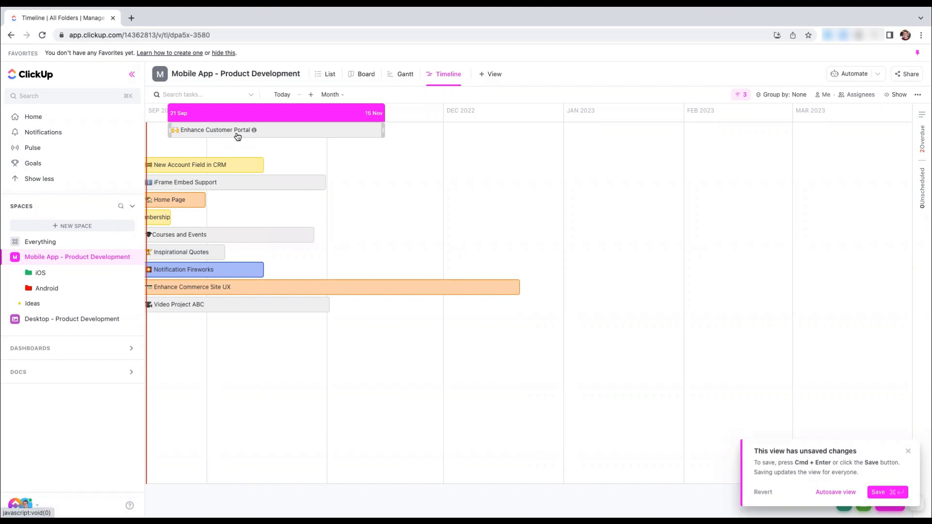
# Color the Timeline tasks by List and look over the bars across the months
pyautogui.click(895, 95)
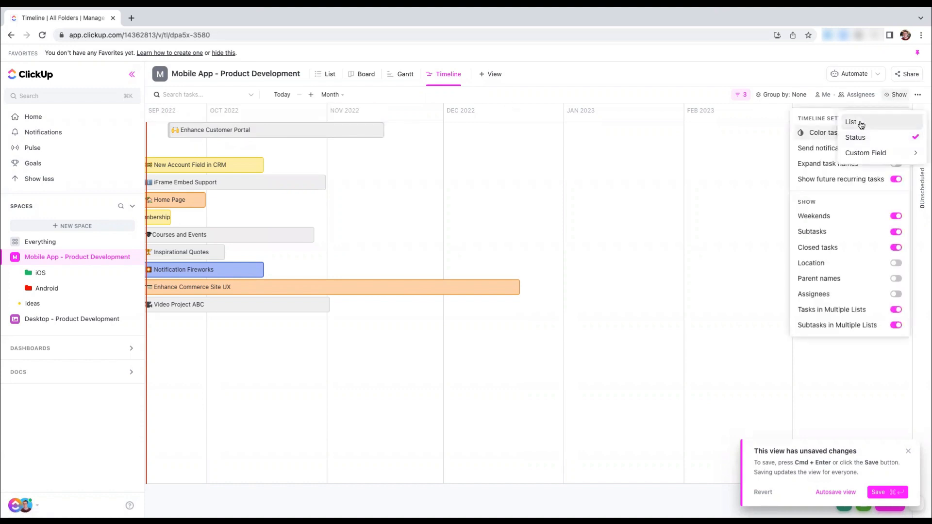
pyautogui.click(859, 123)
pyautogui.click(300, 202)
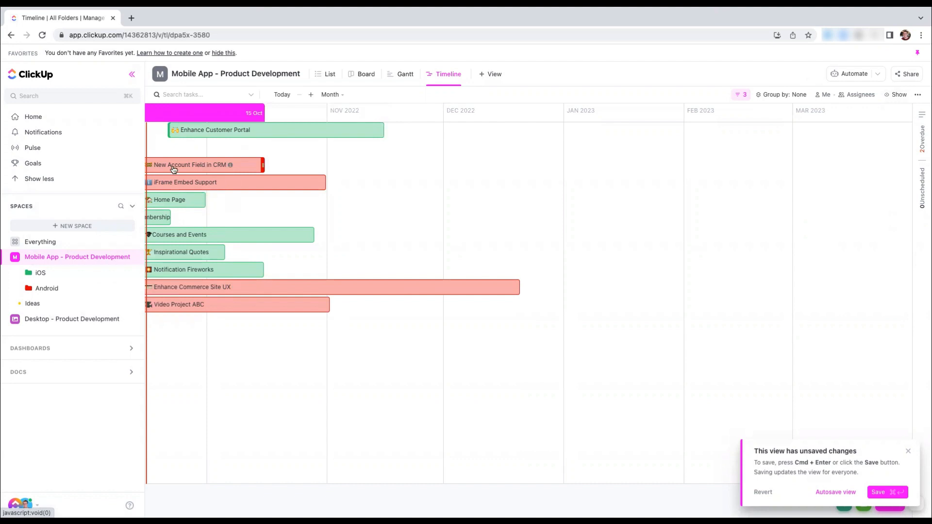
pyautogui.hscroll(-5, 191, 158)
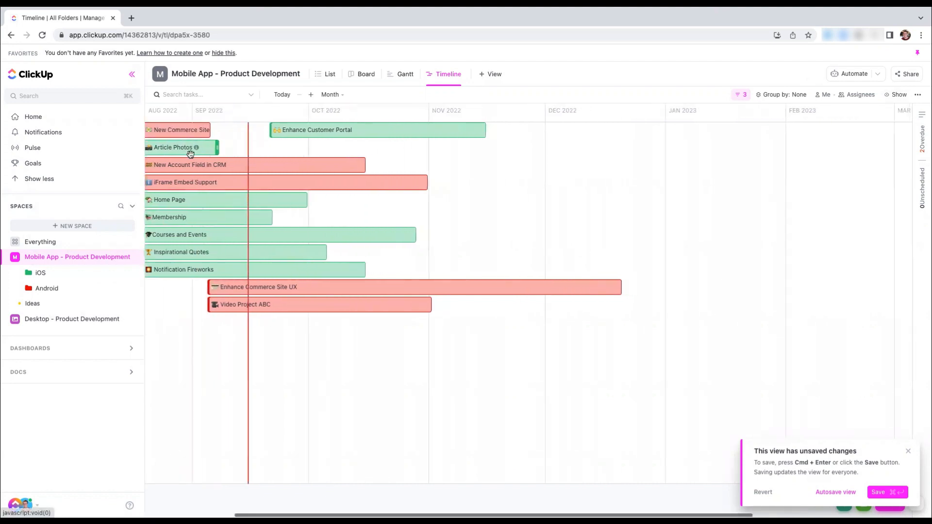
pyautogui.hscroll(5, 340, 153)
pyautogui.hscroll(2, 340, 159)
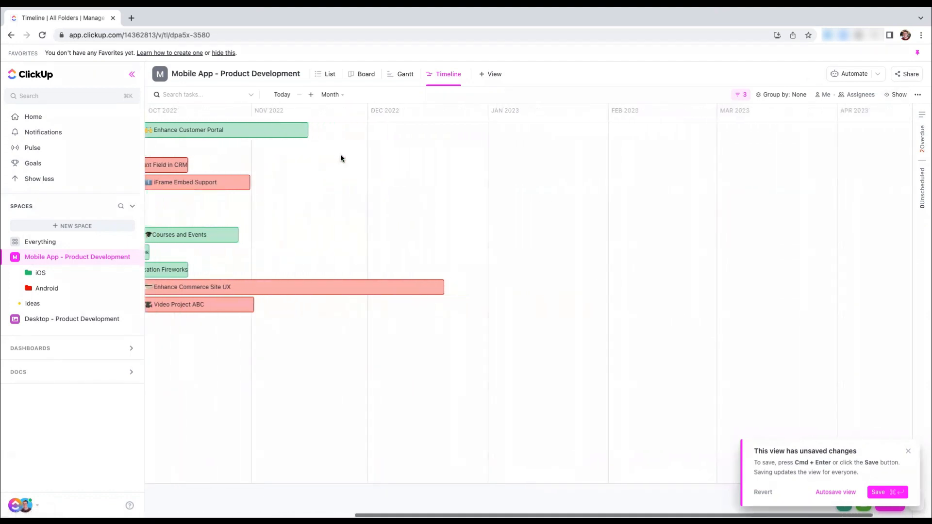
pyautogui.hscroll(-10, 341, 159)
pyautogui.hscroll(-2, 340, 156)
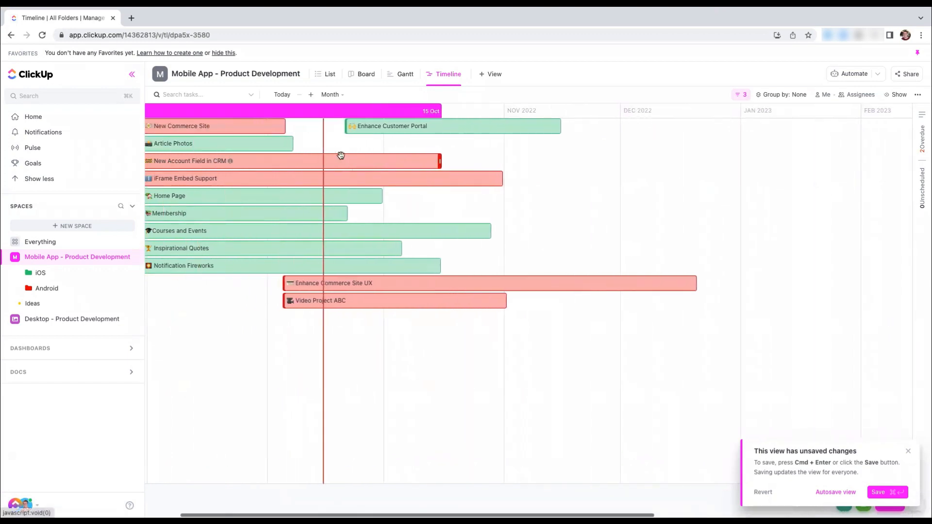
# Group the Timeline tasks by the Release Month custom field
pyautogui.click(774, 96)
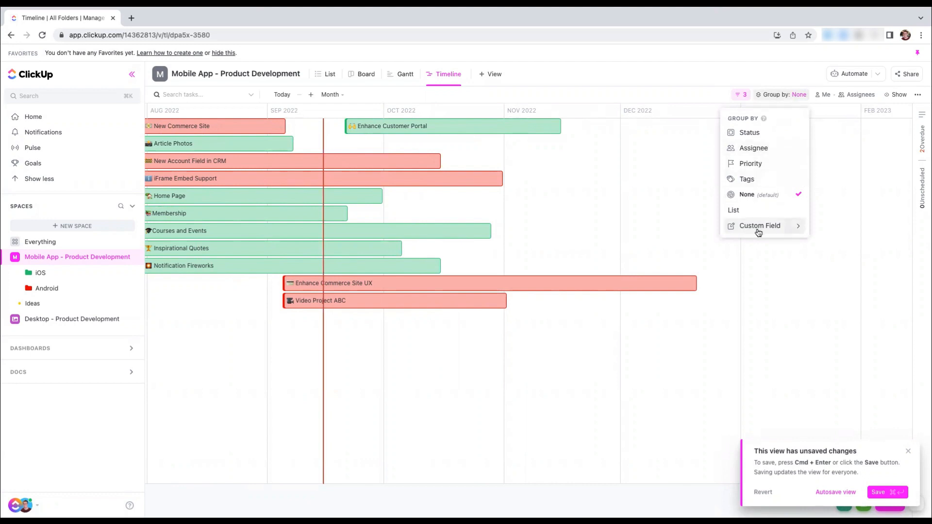
pyautogui.moveTo(758, 233)
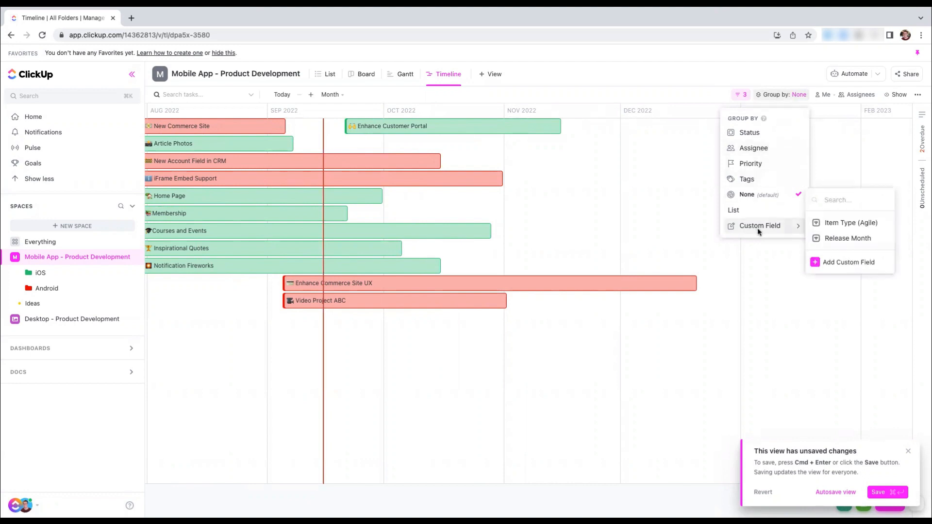
pyautogui.click(852, 239)
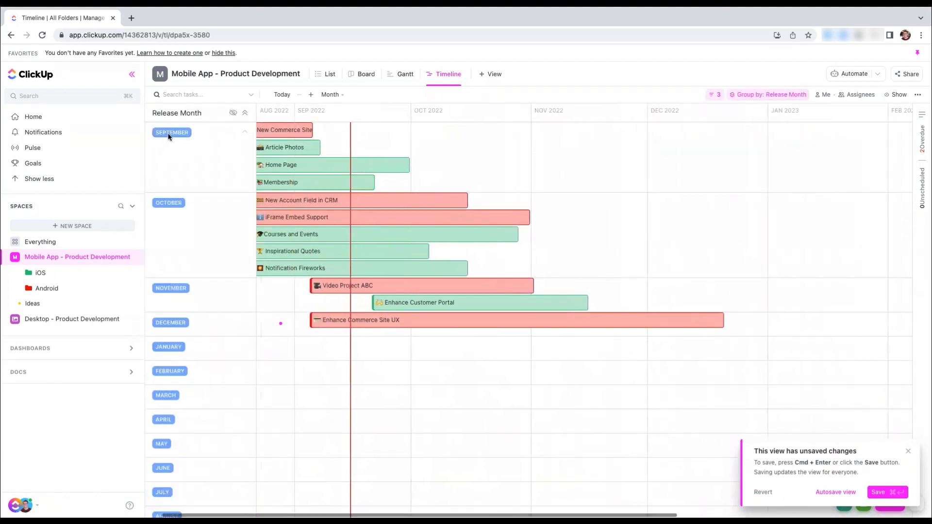
pyautogui.hscroll(-3, 281, 136)
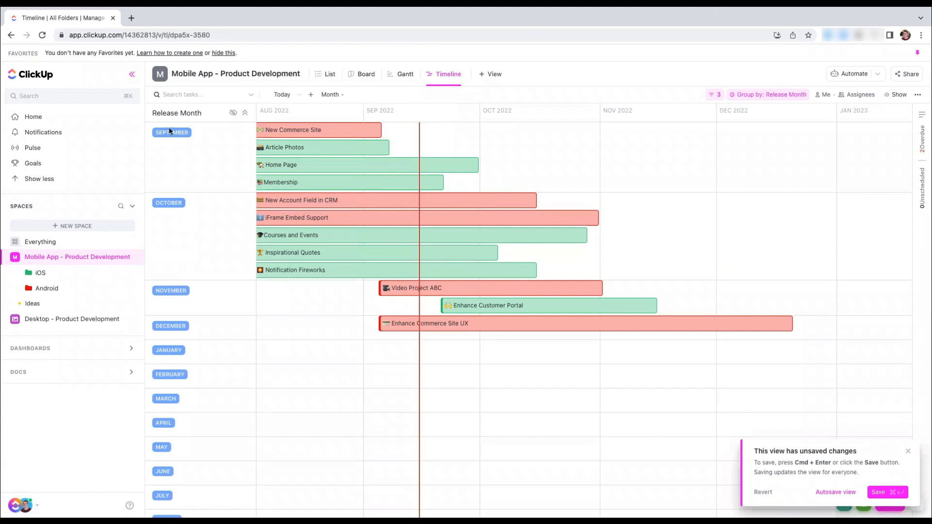
# Group the Timeline tasks by List and save the view
pyautogui.click(753, 95)
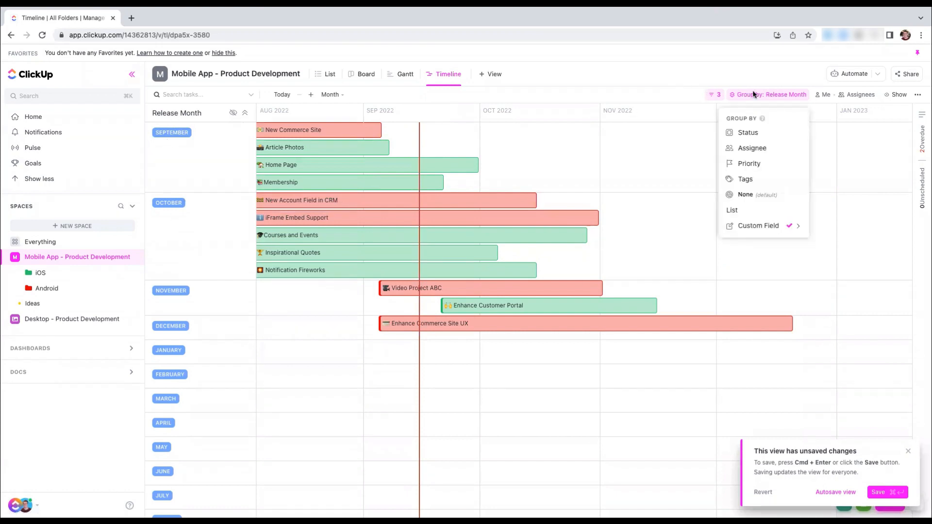
pyautogui.click(743, 210)
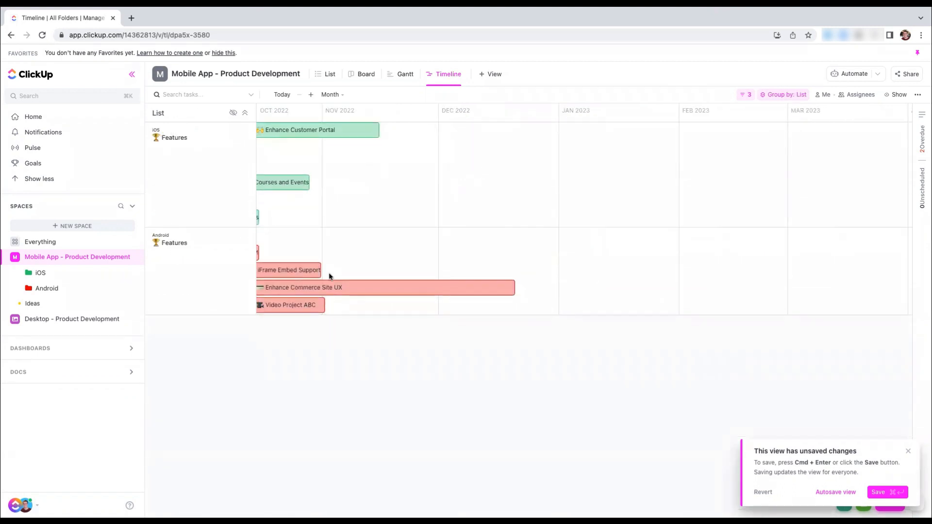
pyautogui.hscroll(-3, 309, 193)
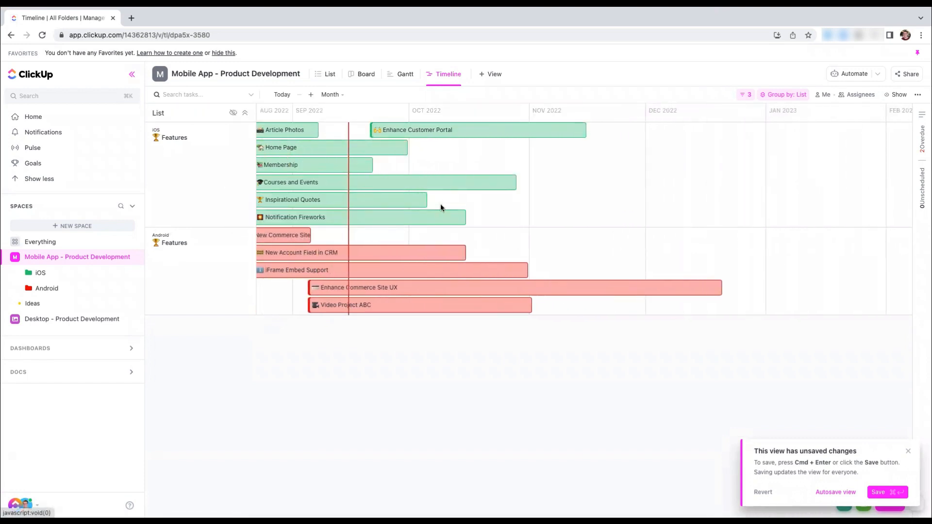
pyautogui.click(897, 496)
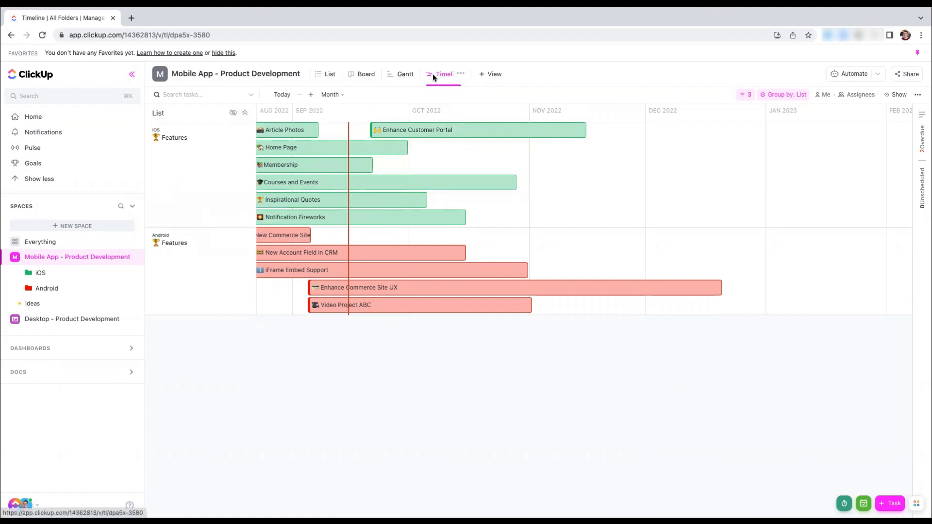
# Turn on the public link for the Timeline view and show its advanced sharing settings
pyautogui.click(461, 75)
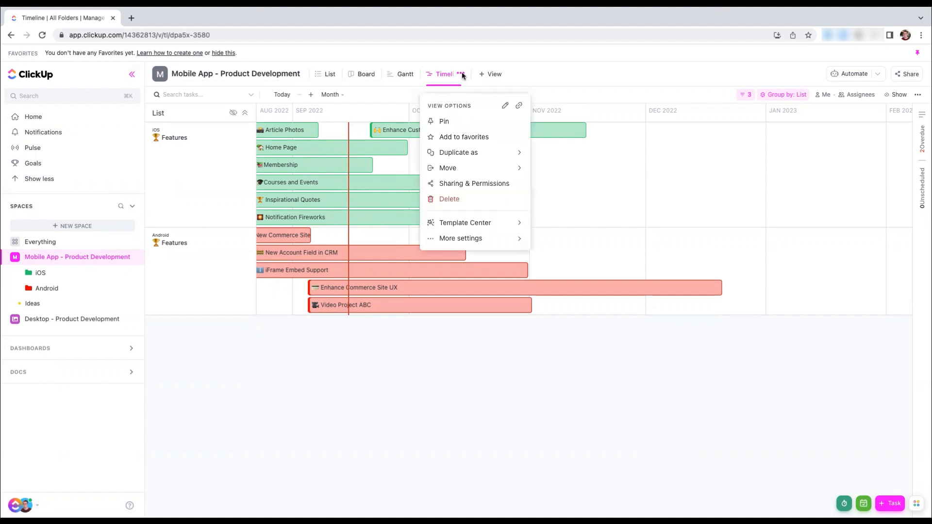
pyautogui.click(458, 185)
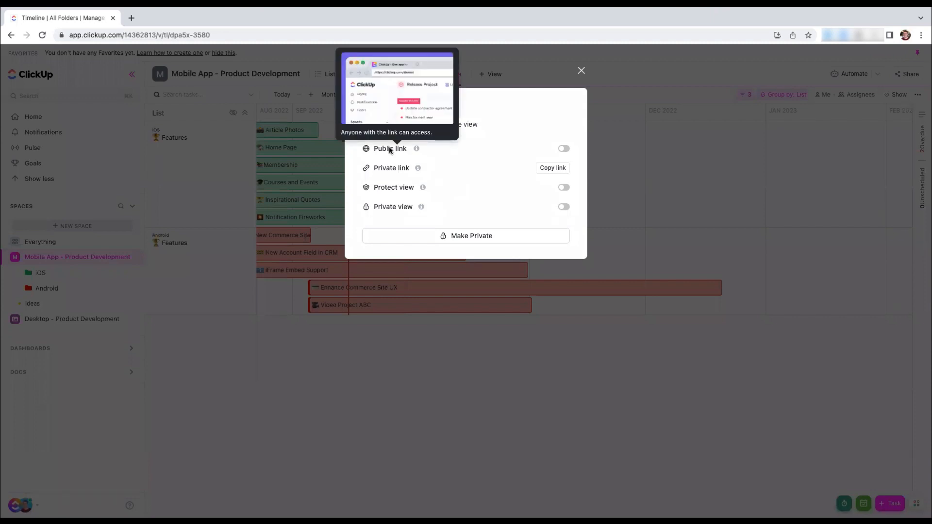
pyautogui.click(563, 150)
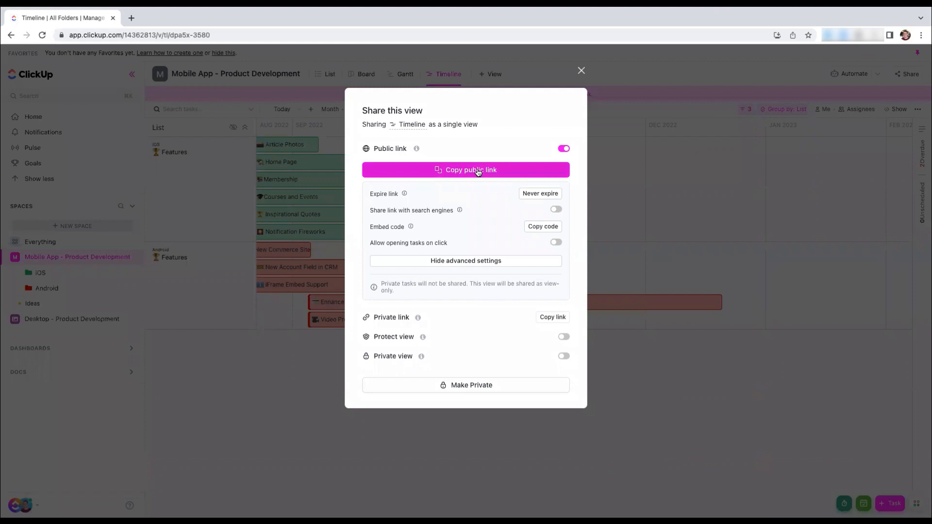
pyautogui.click(479, 260)
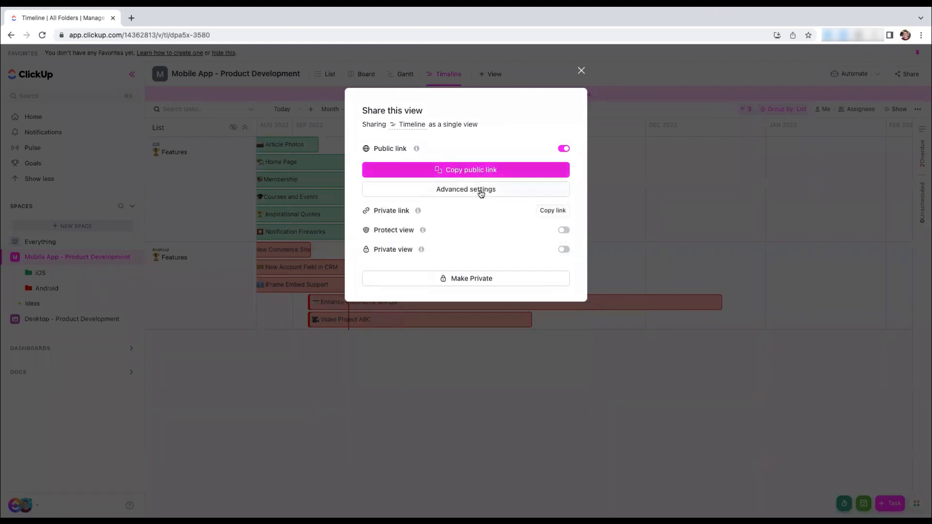
pyautogui.click(473, 193)
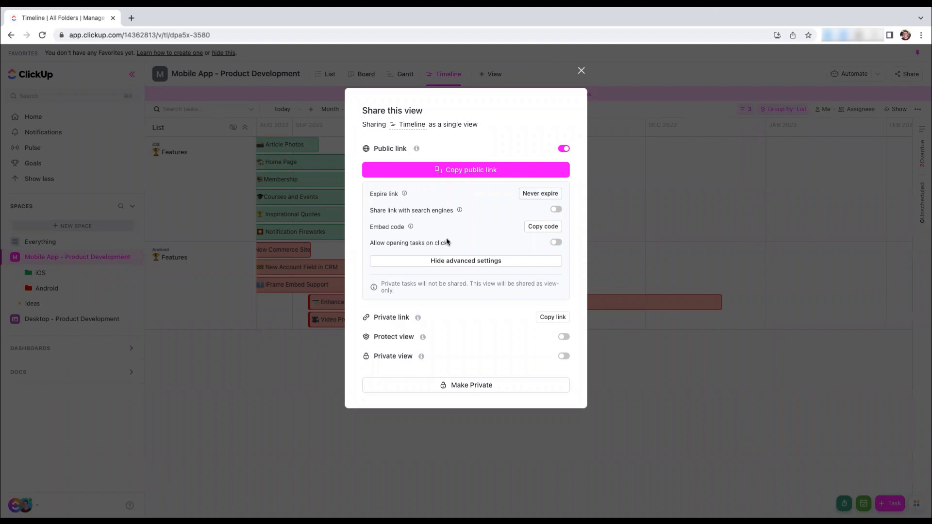
# Allow opening tasks from the public Timeline and exclude Comments, Attachments and Tags from the shared task properties
pyautogui.click(556, 243)
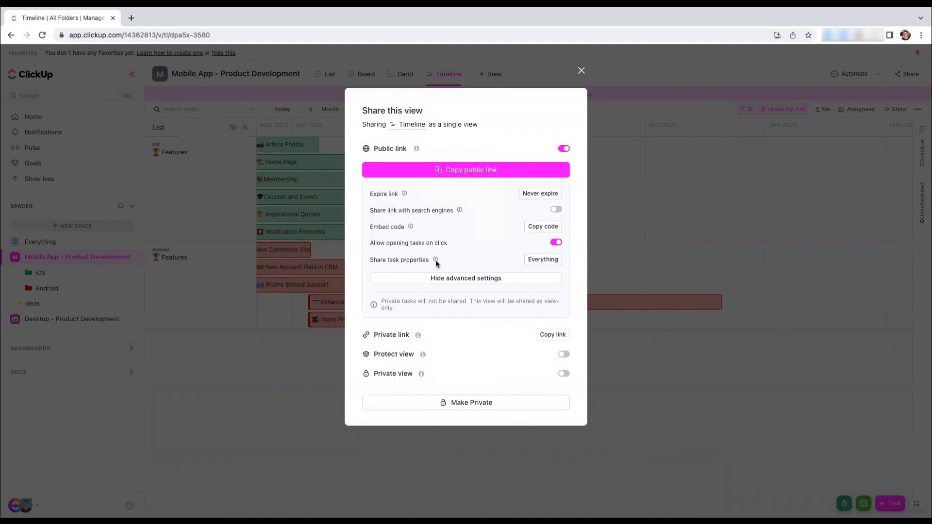
pyautogui.click(537, 260)
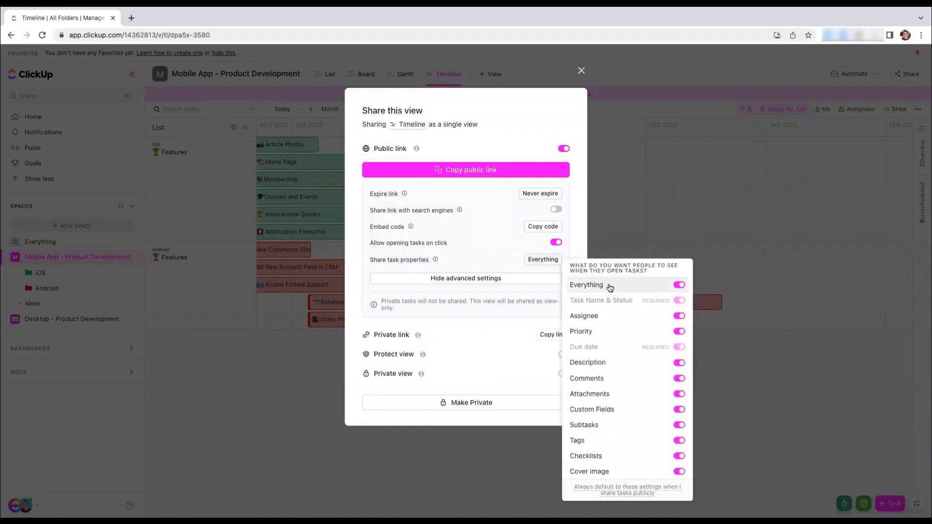
pyautogui.click(677, 380)
pyautogui.click(678, 394)
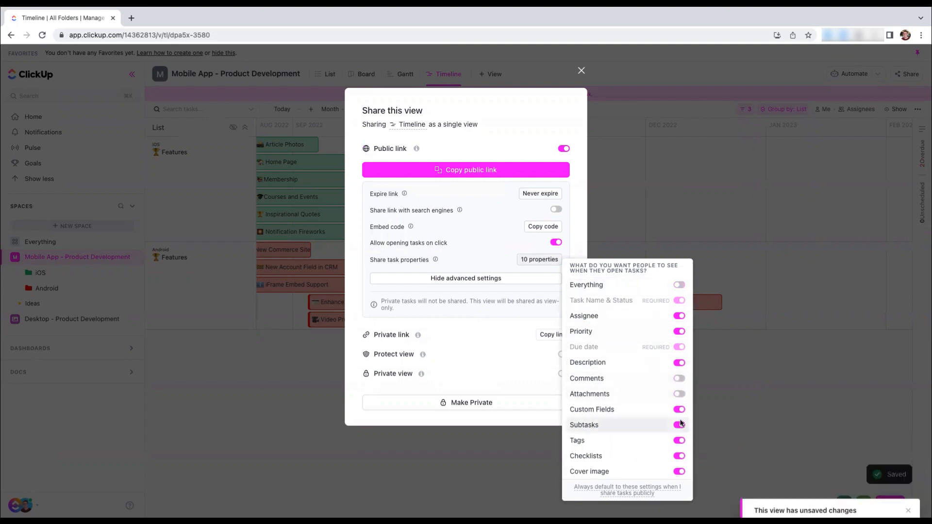
pyautogui.click(679, 440)
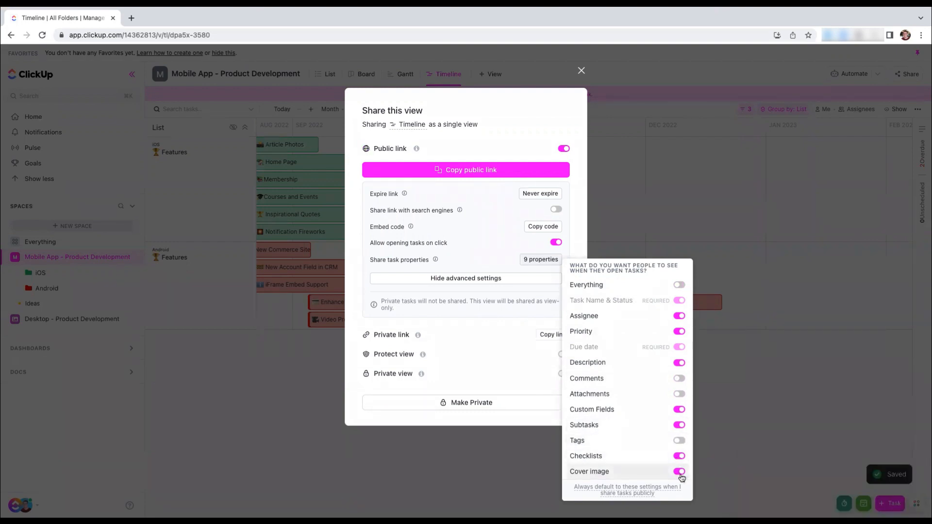
pyautogui.click(517, 305)
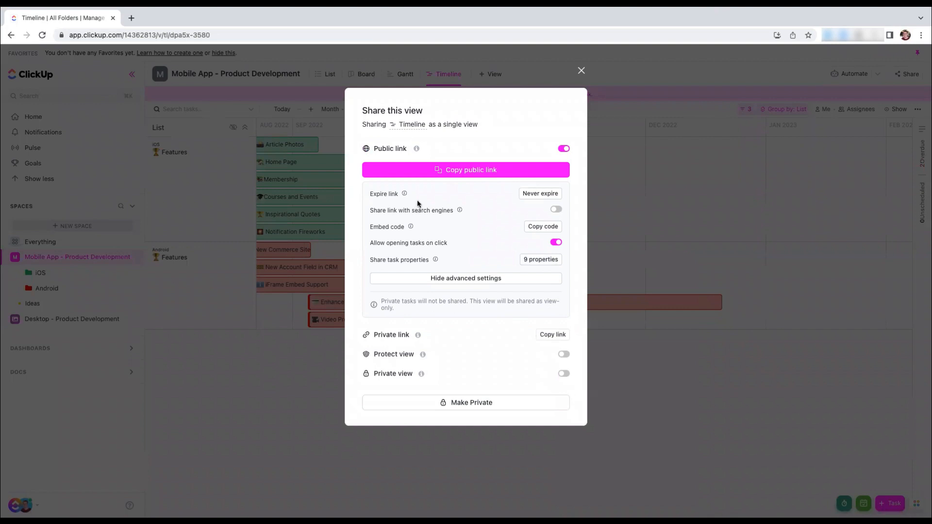
# Copy the Timeline's public link and open it in a new incognito browser window
pyautogui.click(442, 174)
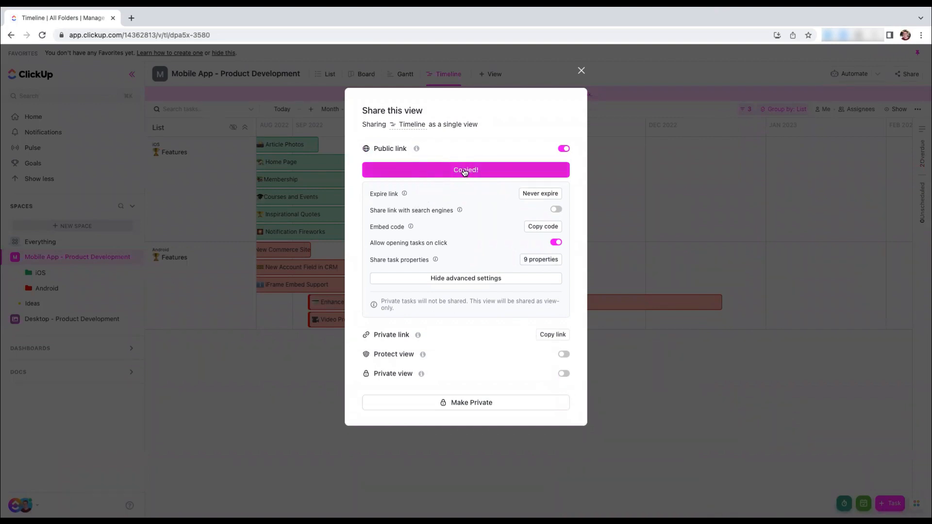
pyautogui.press('super+shift+n')
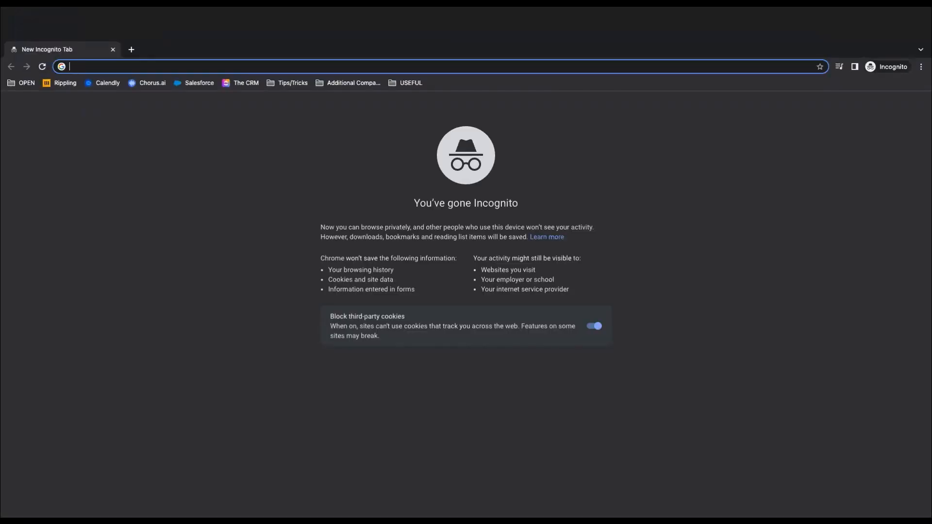
pyautogui.click(150, 66)
pyautogui.press('super+v')
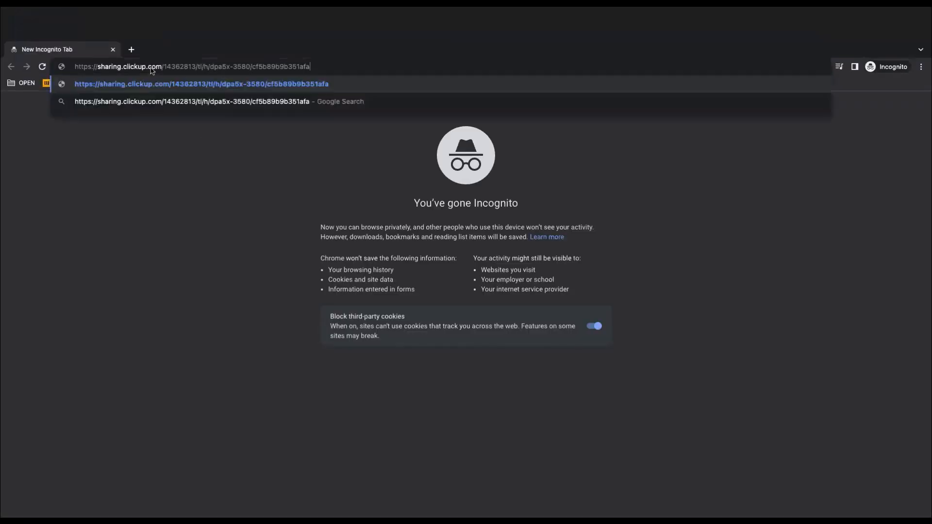
pyautogui.press('Return')
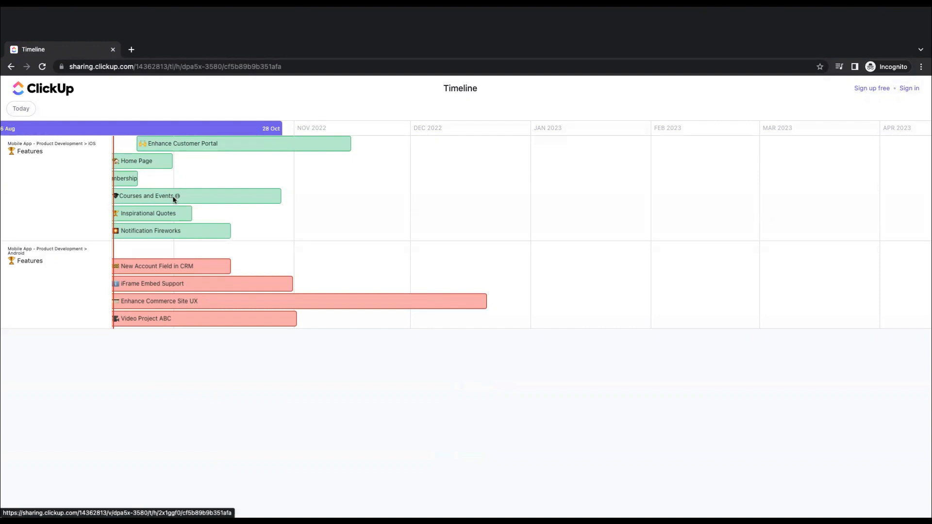
# Open the Inspirational Quotes task in the public view, try its linked doc, and look over its fields and subtasks
pyautogui.click(150, 216)
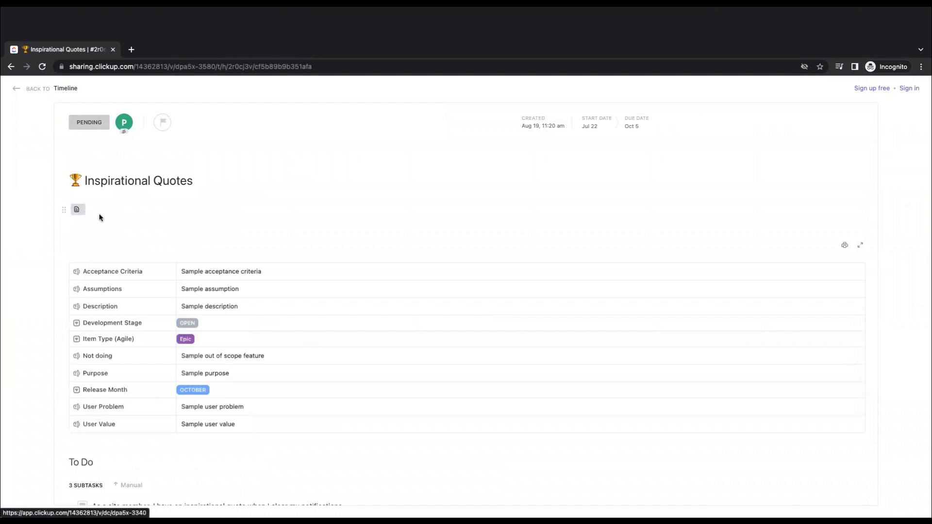
pyautogui.click(76, 212)
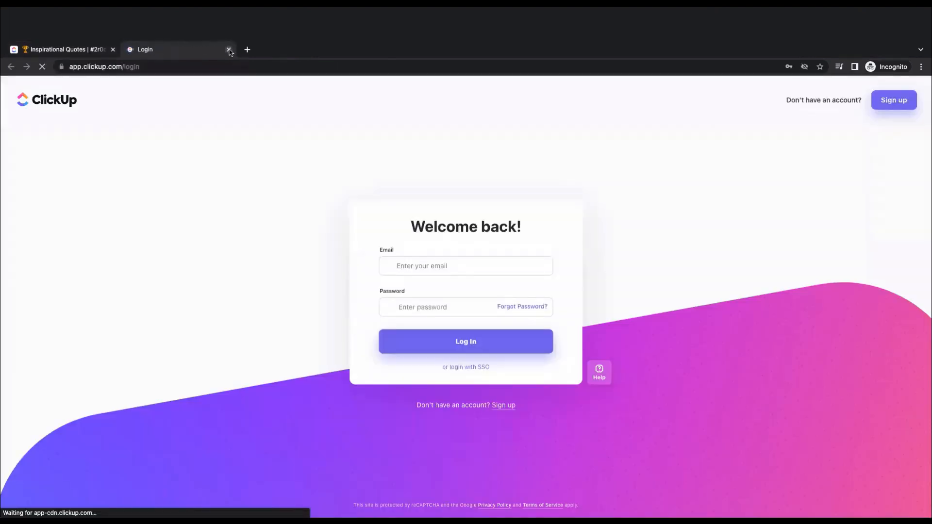
pyautogui.click(228, 50)
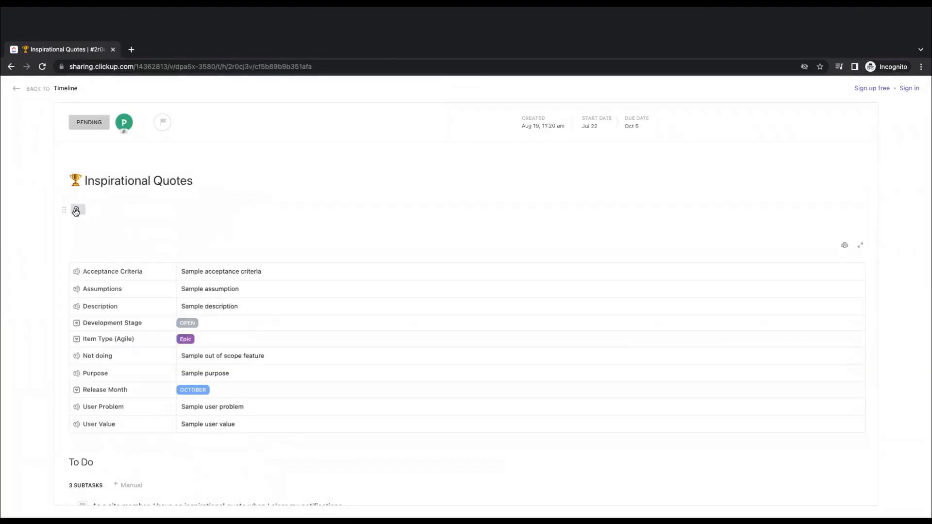
pyautogui.click(77, 210)
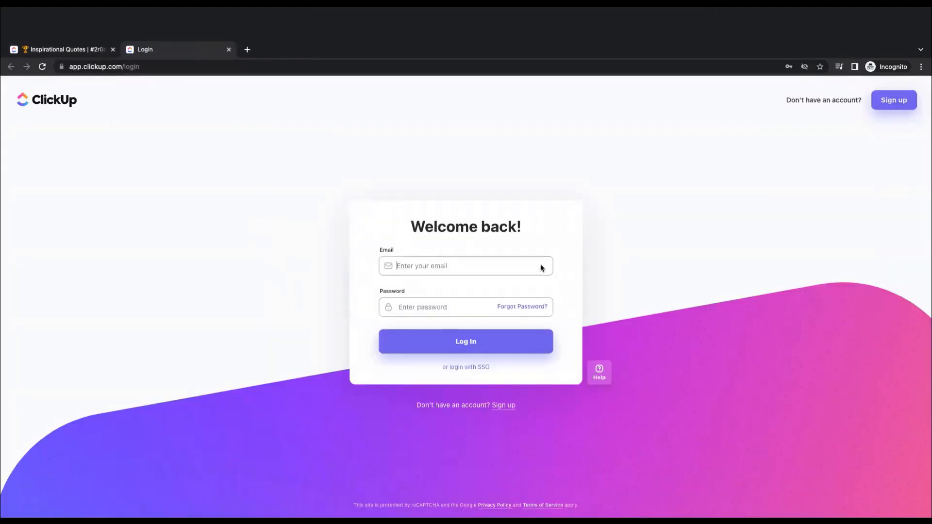
pyautogui.click(229, 50)
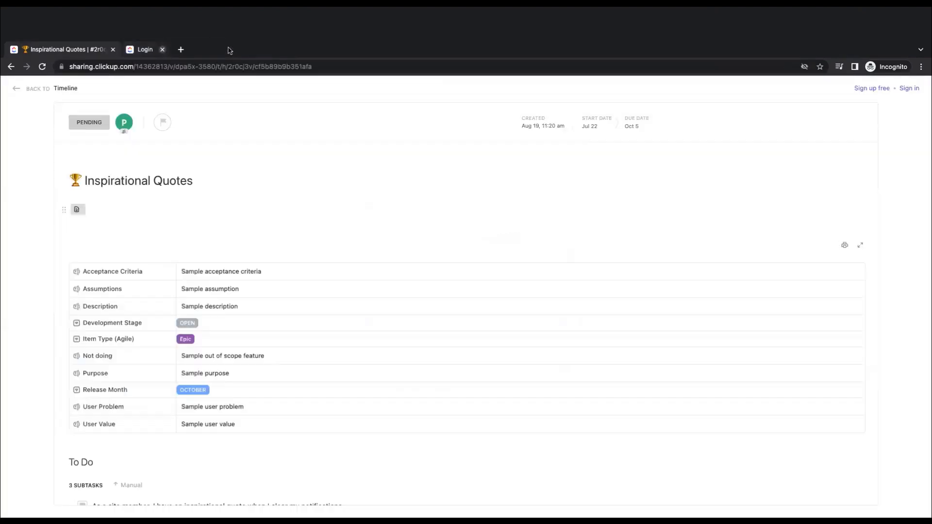
pyautogui.scroll(-3, 185, 316)
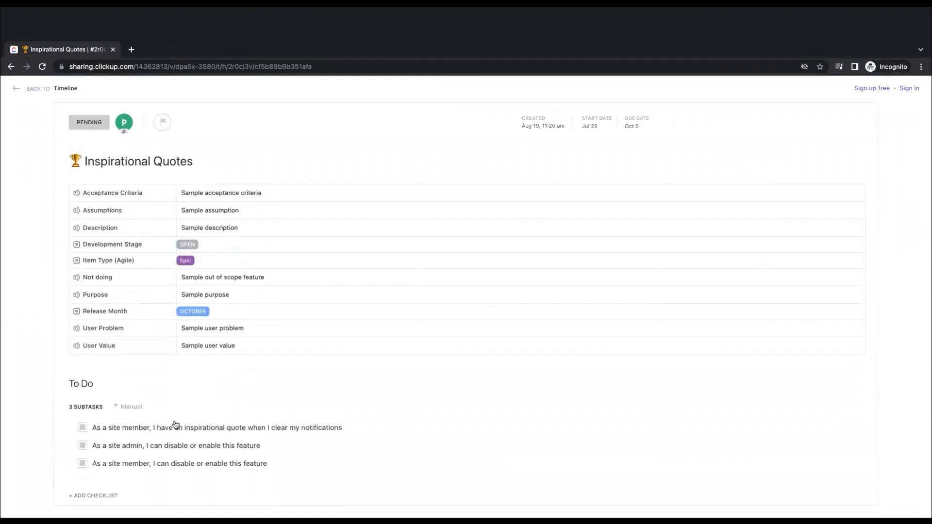
pyautogui.scroll(2, 347, 399)
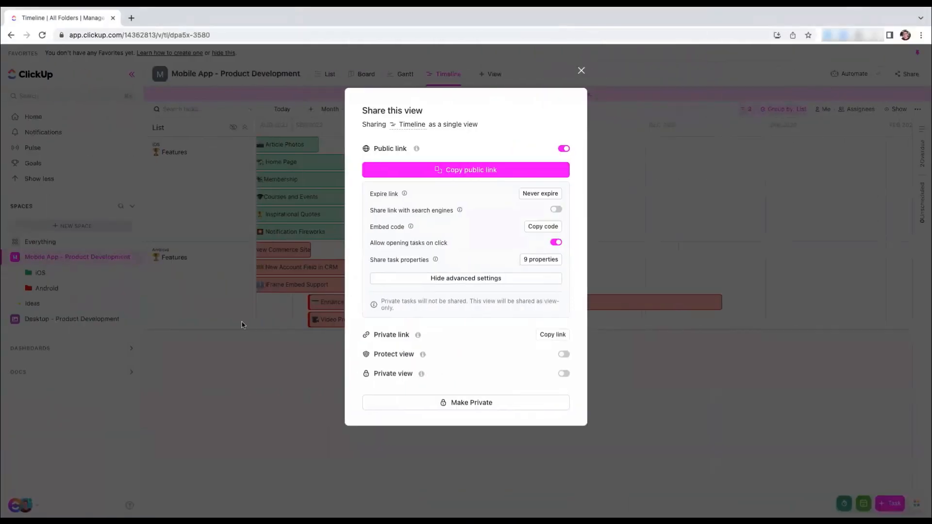
# Close the Timeline's sharing settings and search the workspace's ClickApps for Sprint
pyautogui.click(244, 304)
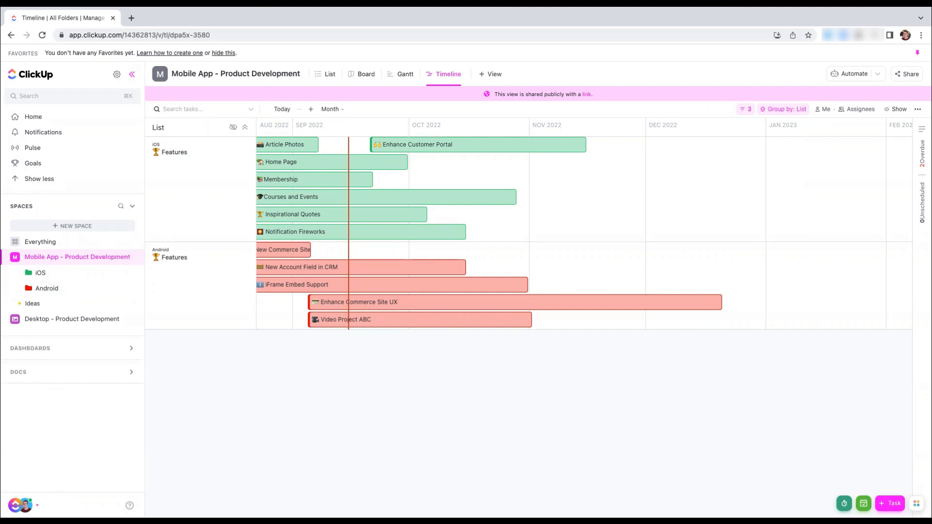
pyautogui.click(19, 505)
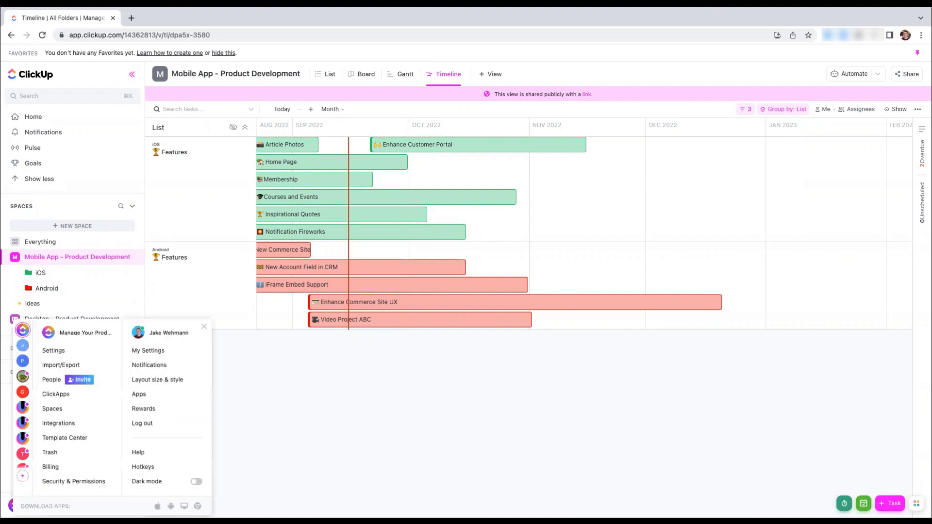
pyautogui.click(60, 398)
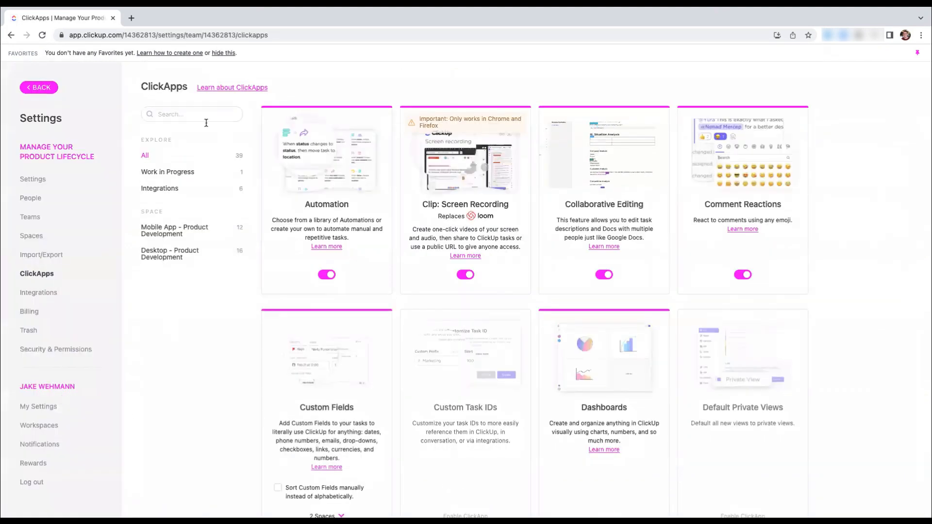
pyautogui.click(178, 112)
pyautogui.write('Sprint')
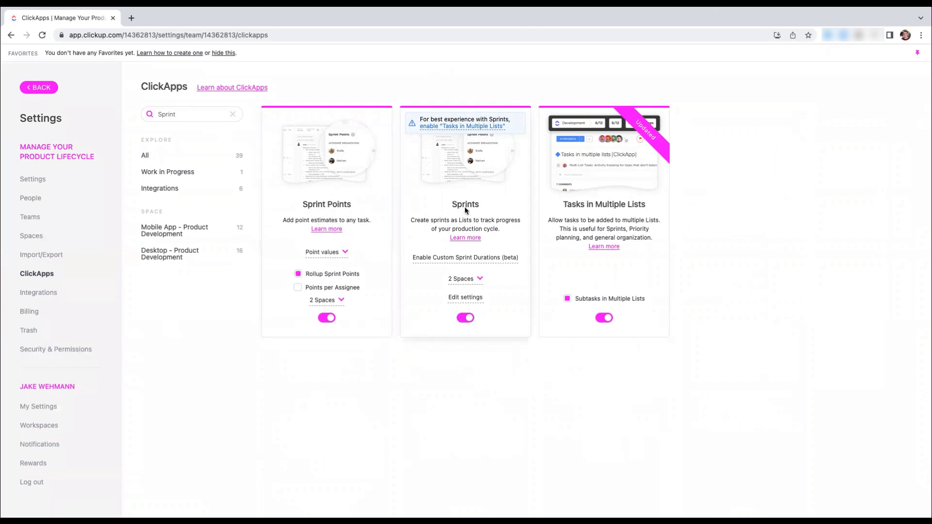
# Check which spaces the Sprints ClickApp is enabled for and review the Subtasks in Multiple Lists option
pyautogui.moveTo(313, 275)
pyautogui.click(477, 281)
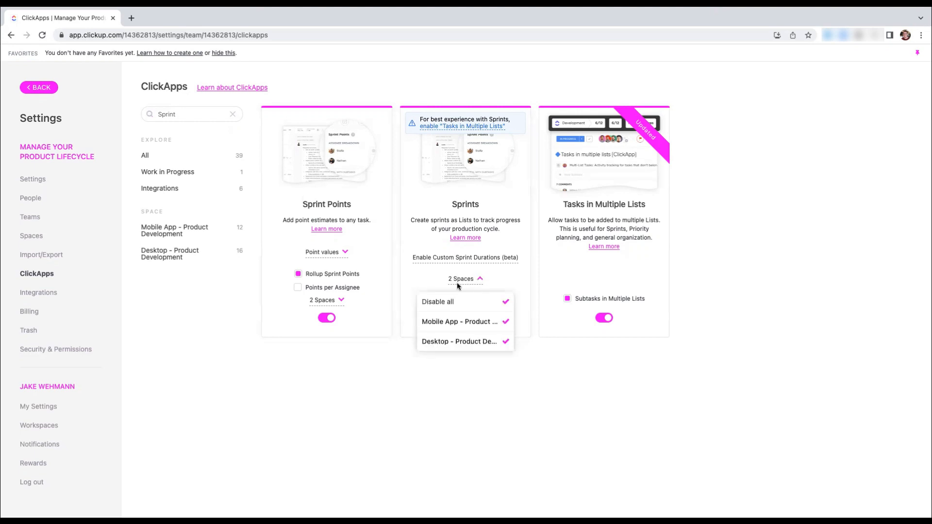
pyautogui.click(471, 280)
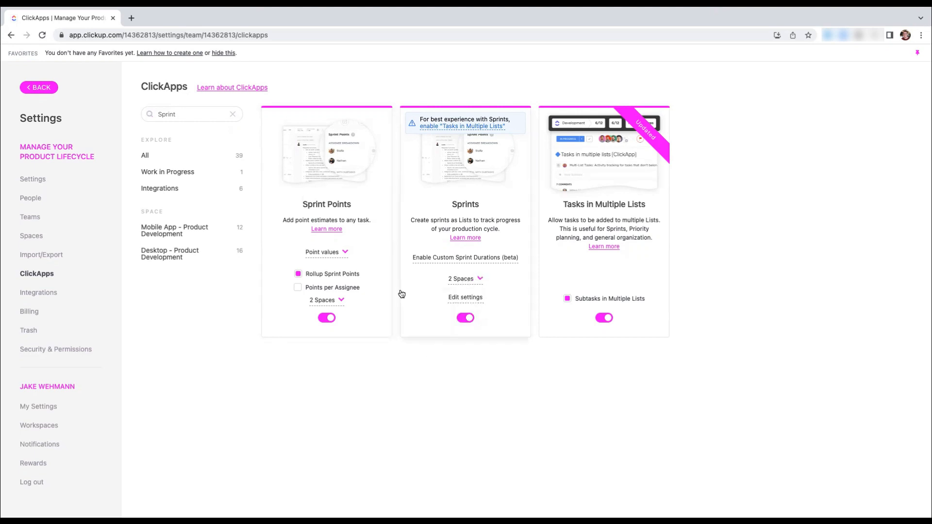
pyautogui.click(471, 281)
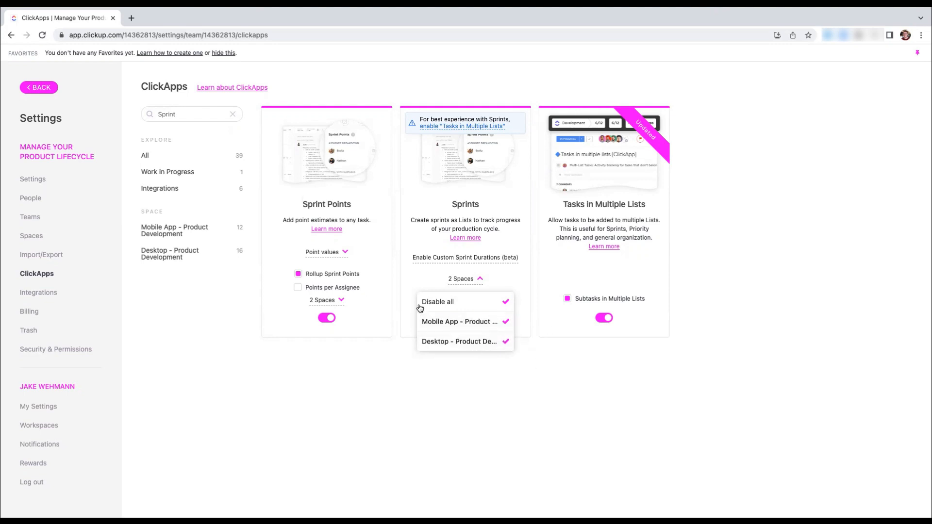
pyautogui.click(476, 395)
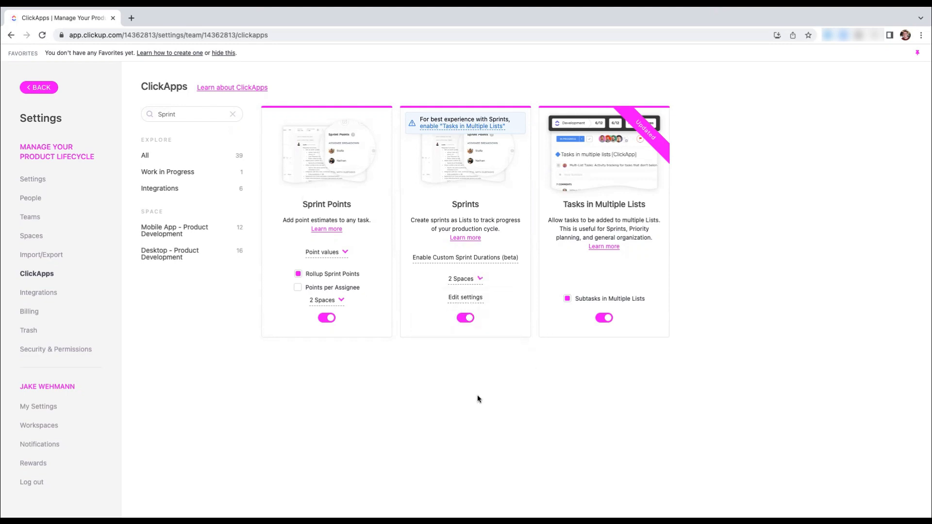
pyautogui.click(567, 299)
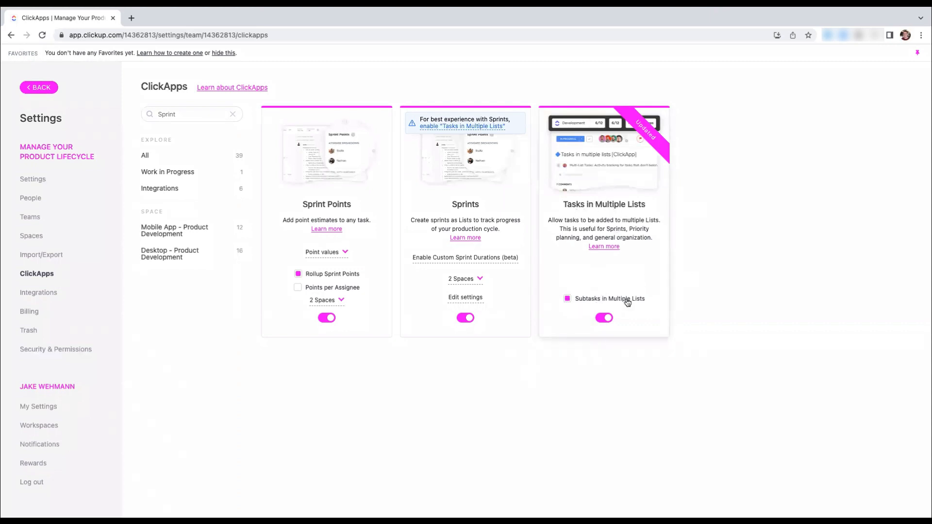
# Return to the workspace and add a sprint folder to the Mobile App - Product Development space
pyautogui.moveTo(623, 298)
pyautogui.click(28, 89)
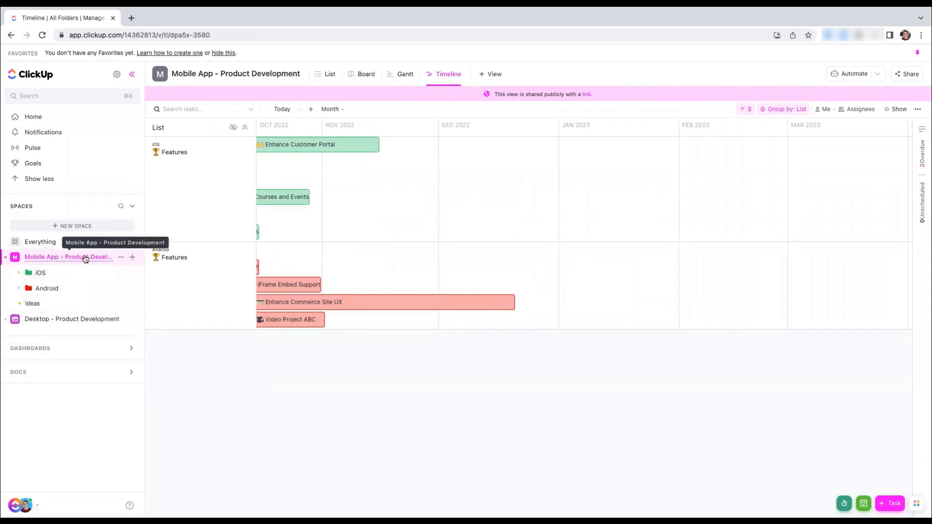
pyautogui.click(131, 259)
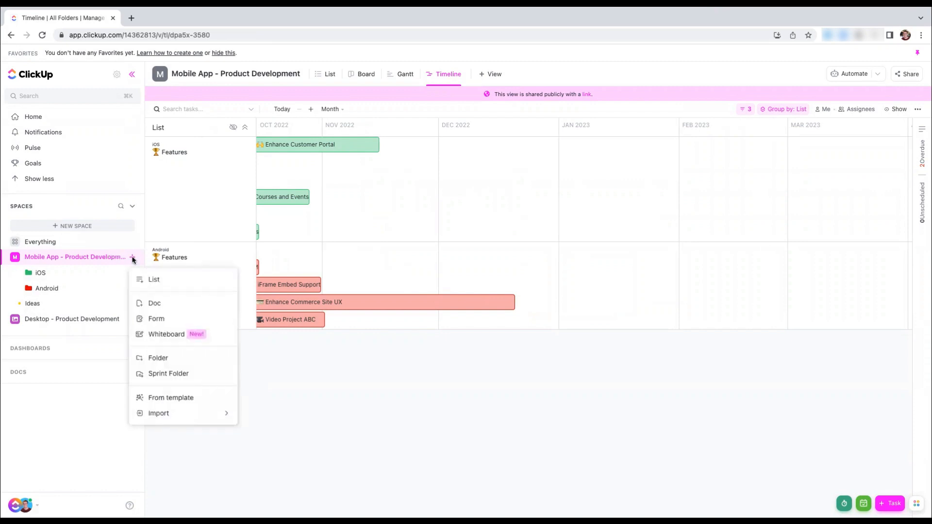
pyautogui.click(171, 375)
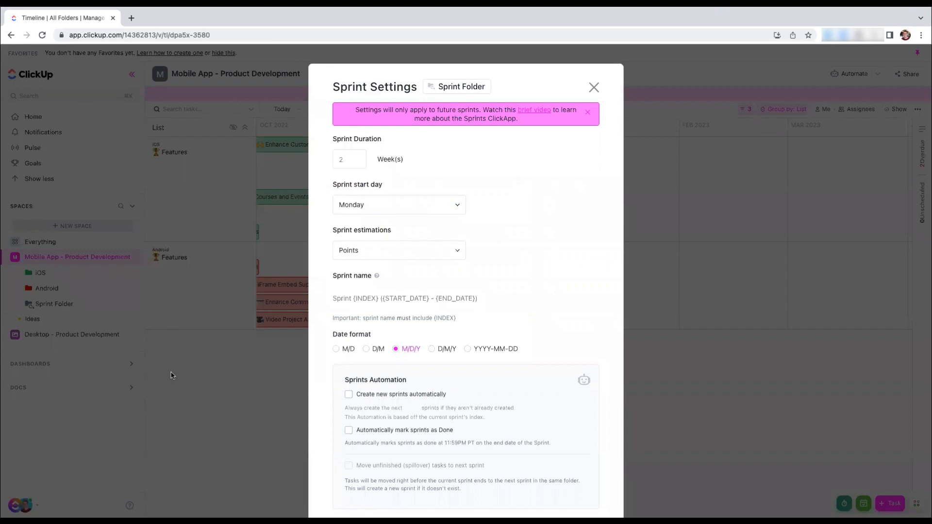
# Look over the sprint settings and set the sprint duration to 1 week
pyautogui.scroll(-2, 493, 203)
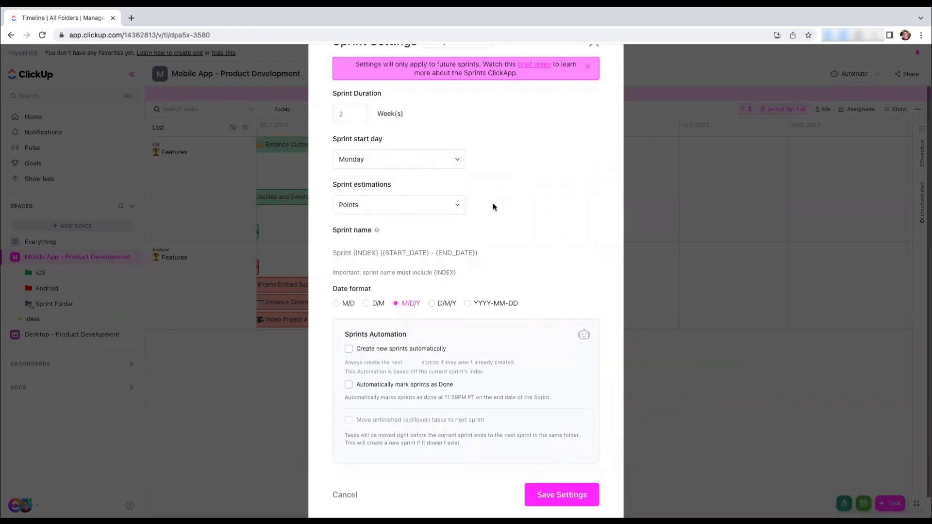
pyautogui.scroll(2, 494, 206)
pyautogui.scroll(-1, 494, 206)
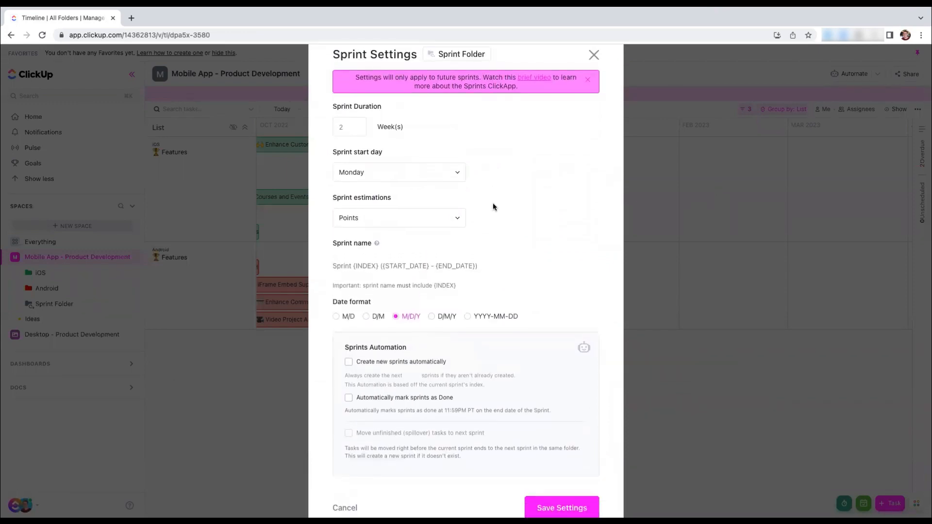
pyautogui.scroll(-1, 493, 206)
pyautogui.click(348, 92)
pyautogui.press('BackSpace')
pyautogui.write('1')
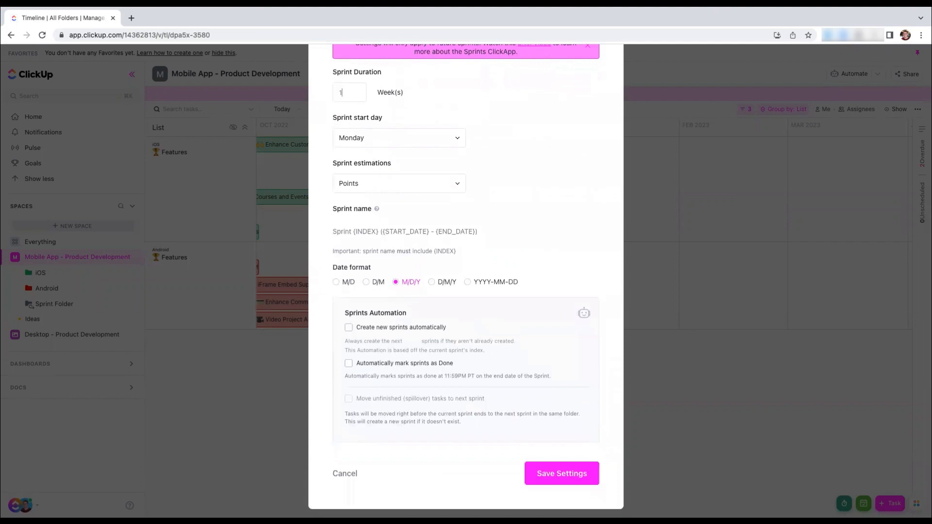
# Review the sprint estimation choices, keeping Points, and set the sprint name's date format to YYYY-MM-DD
pyautogui.click(461, 108)
pyautogui.click(382, 188)
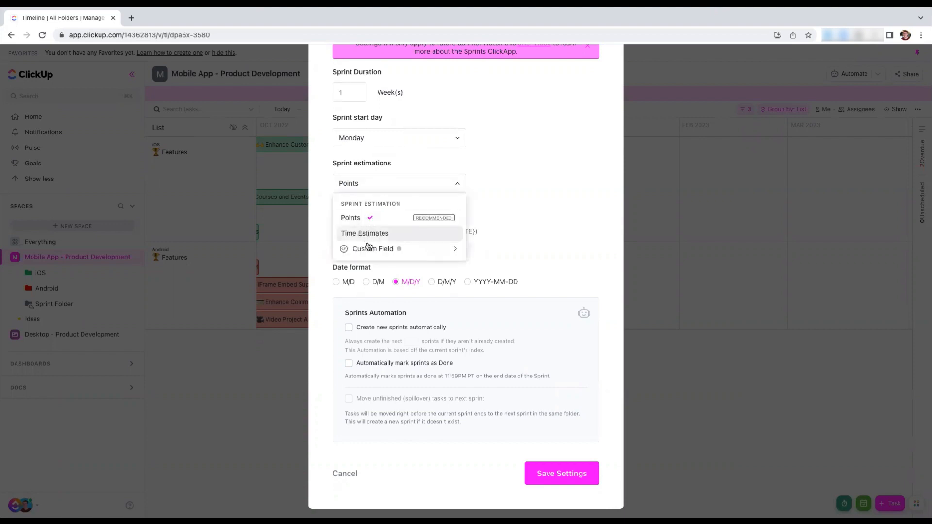
pyautogui.click(527, 198)
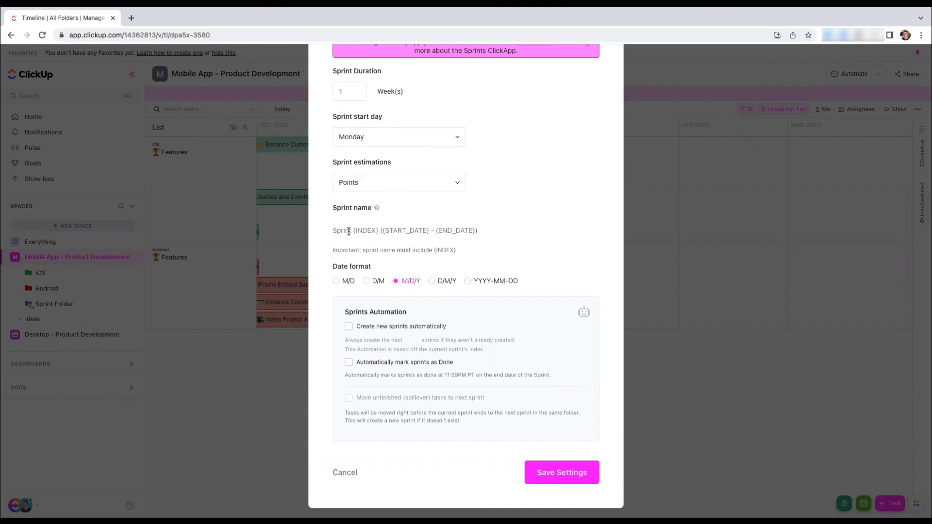
pyautogui.moveTo(379, 231); pyautogui.dragTo(353, 231)
pyautogui.click(374, 282)
# Automate the sprints to always create the next 4 and to be marked as Done automatically
pyautogui.click(402, 331)
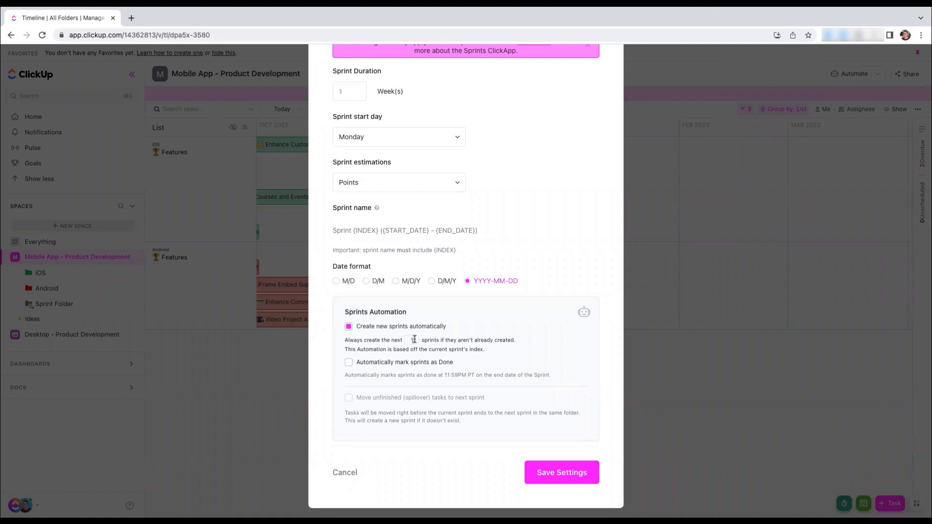
pyautogui.doubleClick(414, 339)
pyautogui.write('4')
pyautogui.click(442, 365)
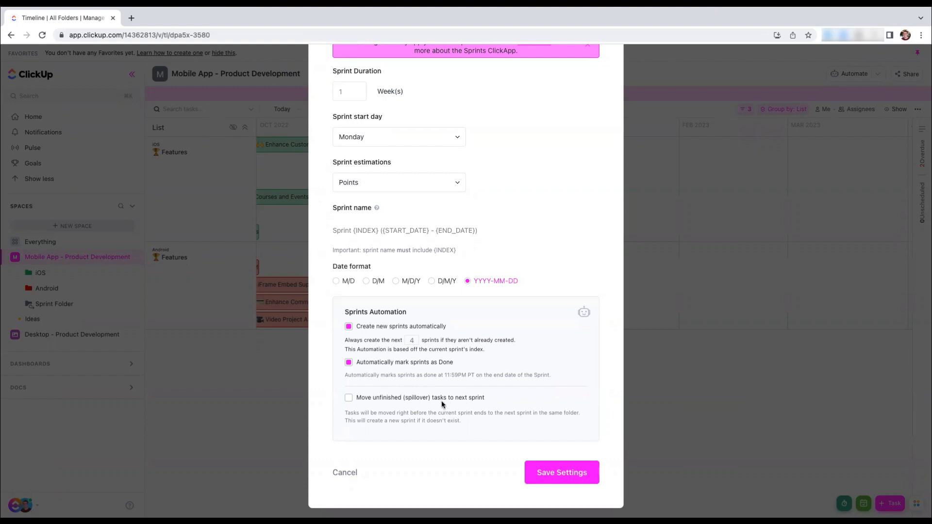
# Save the sprint settings and set the first sprint's dates to 2022-09-19 - 2022-09-25
pyautogui.click(581, 473)
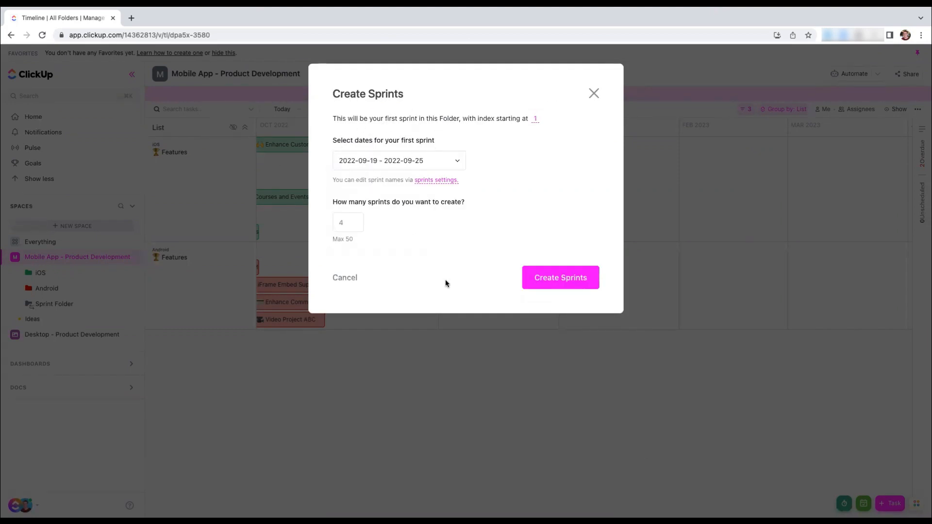
pyautogui.click(349, 165)
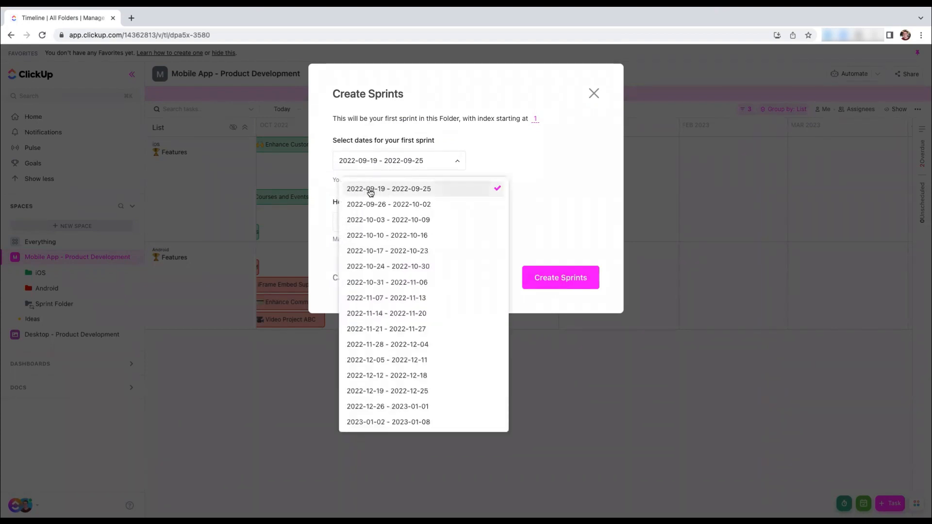
pyautogui.click(428, 190)
pyautogui.click(406, 162)
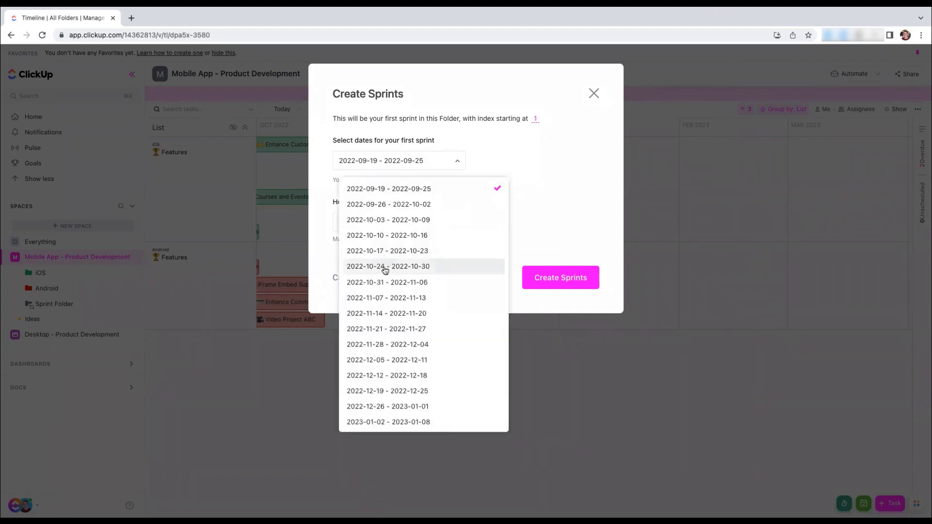
pyautogui.click(376, 234)
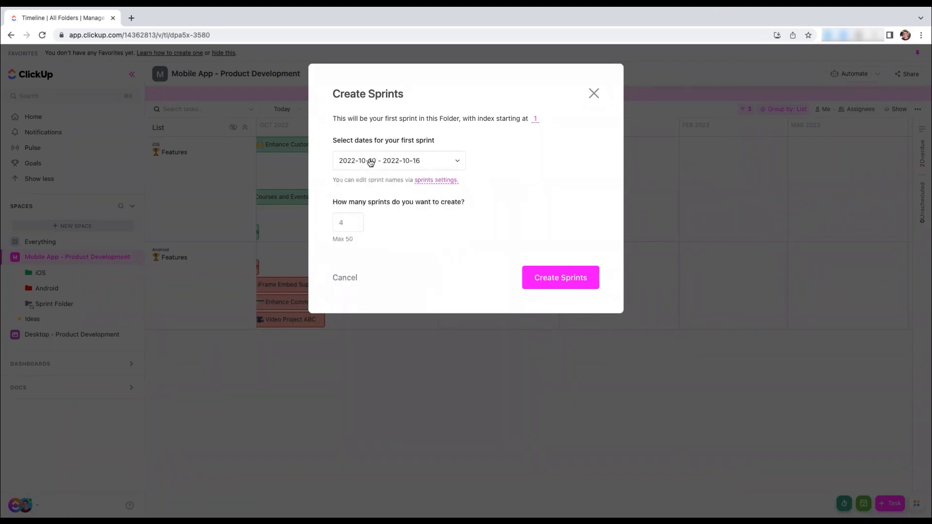
pyautogui.click(382, 166)
pyautogui.click(378, 192)
# Set the number of sprints to 10 and create them in the sprint folder
pyautogui.moveTo(416, 204); pyautogui.dragTo(376, 204)
pyautogui.click(456, 221)
pyautogui.click(561, 279)
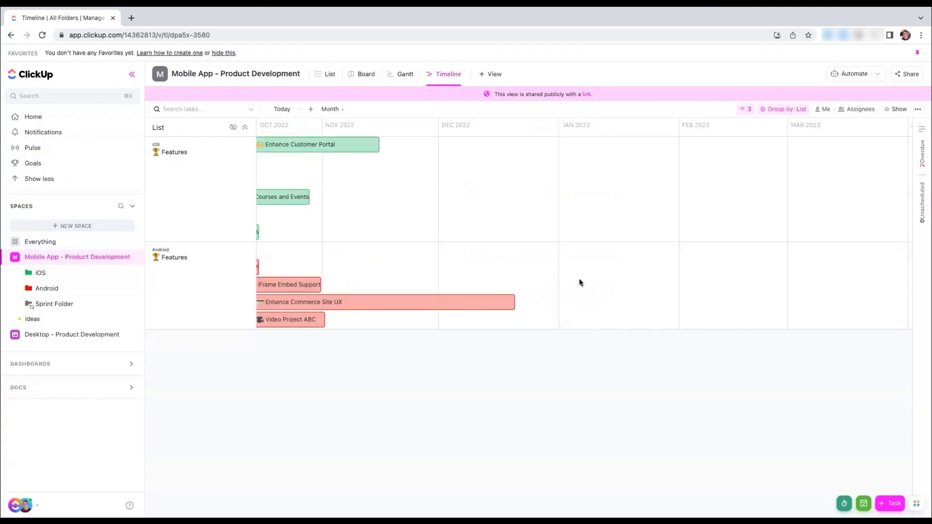
# Expand the Sprint Folder to view its sprints and open the Sprint 1 list
pyautogui.click(18, 305)
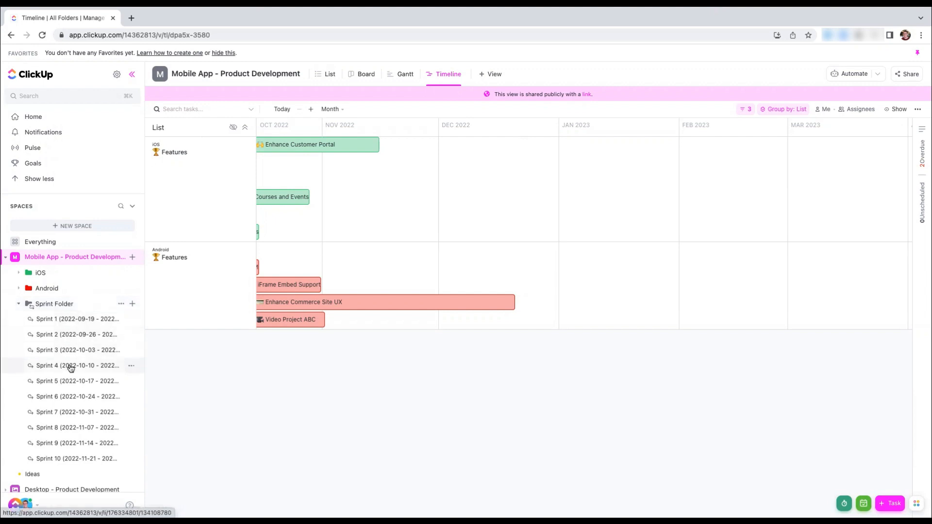
pyautogui.scroll(-2, 71, 383)
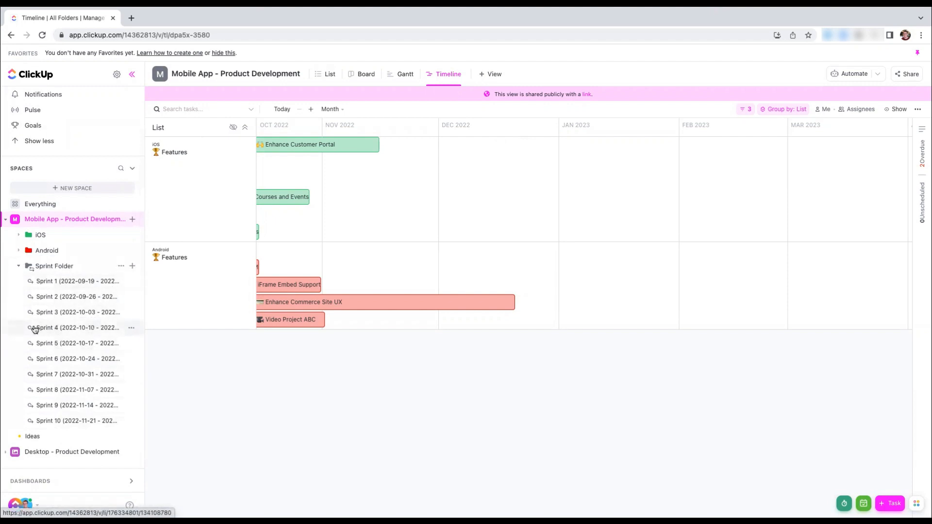
pyautogui.click(32, 282)
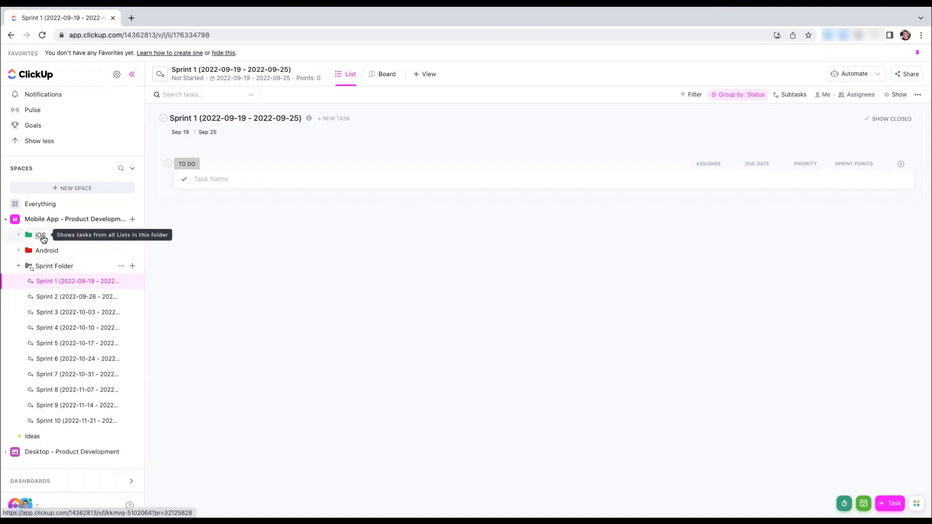
# Open the iOS Features list and expand the Home Page feature to show its user story subtasks
pyautogui.click(43, 239)
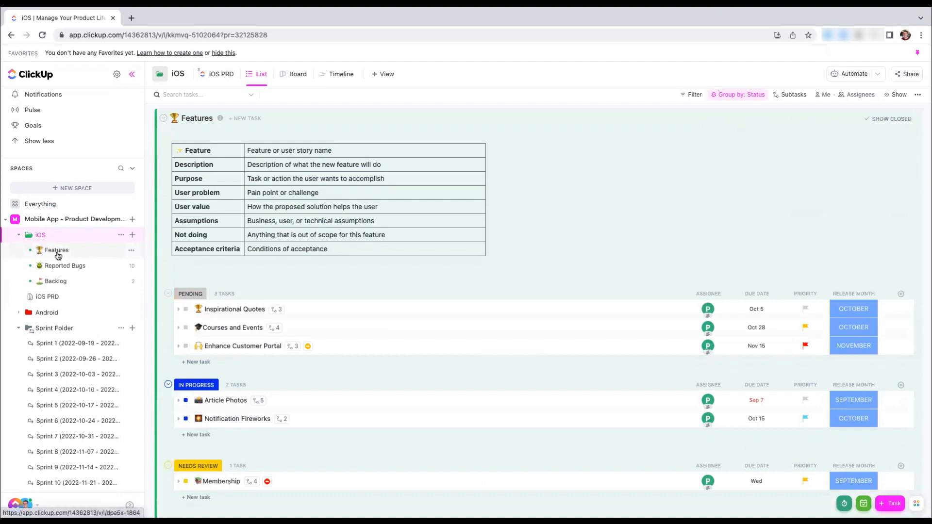
pyautogui.click(57, 250)
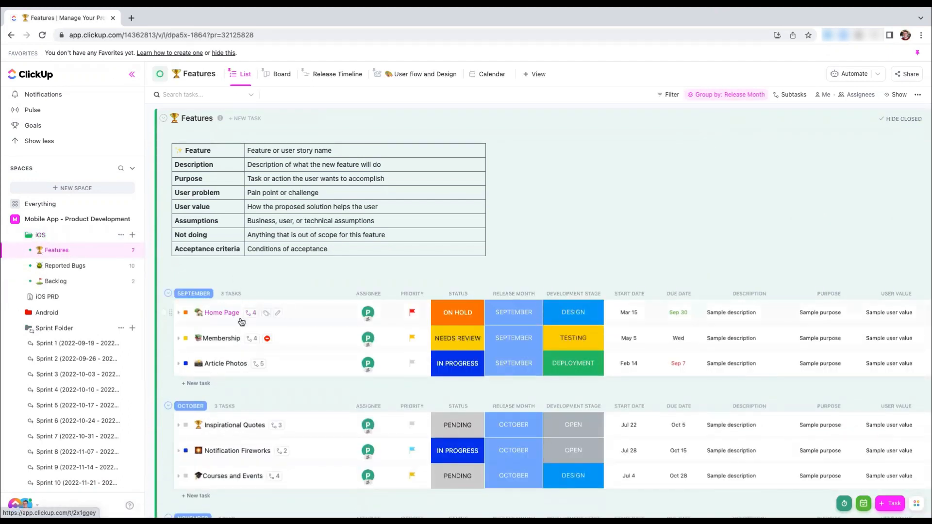
pyautogui.click(178, 313)
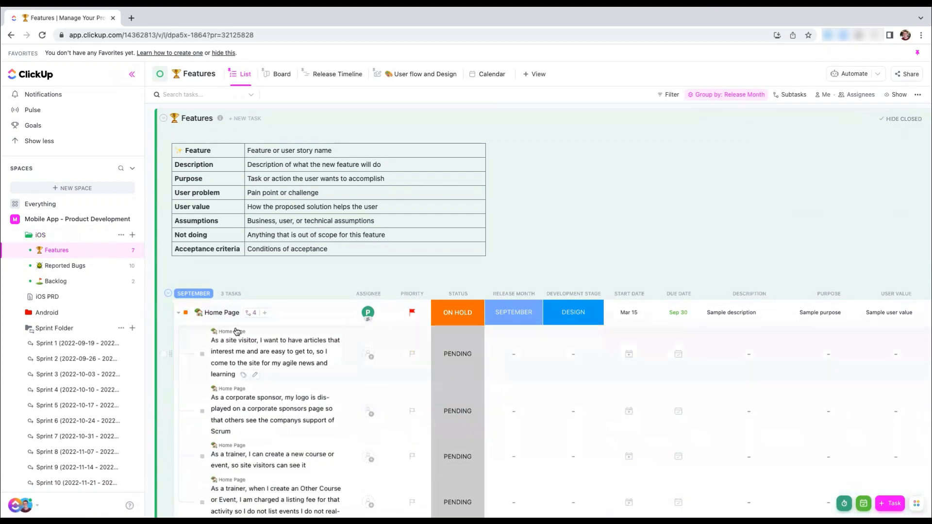
pyautogui.scroll(-1, 247, 343)
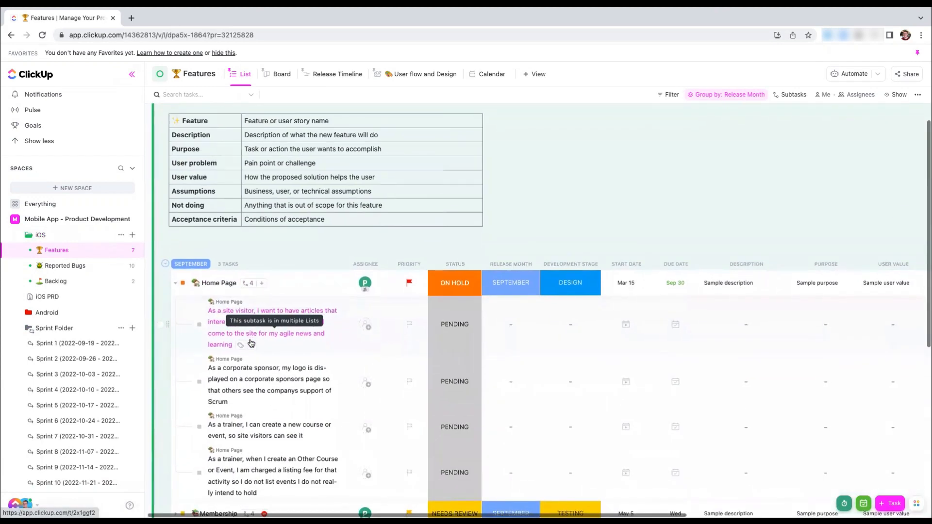
pyautogui.scroll(-2, 251, 343)
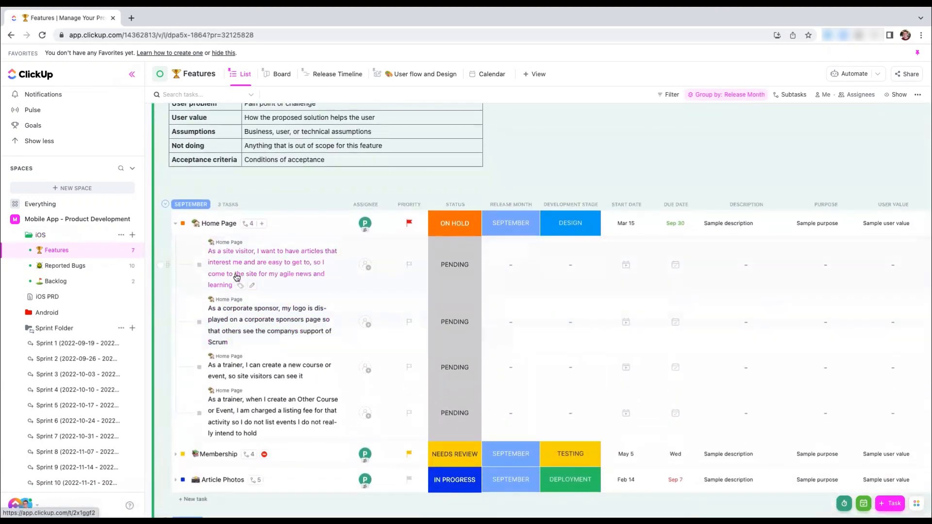
pyautogui.scroll(-1, 258, 268)
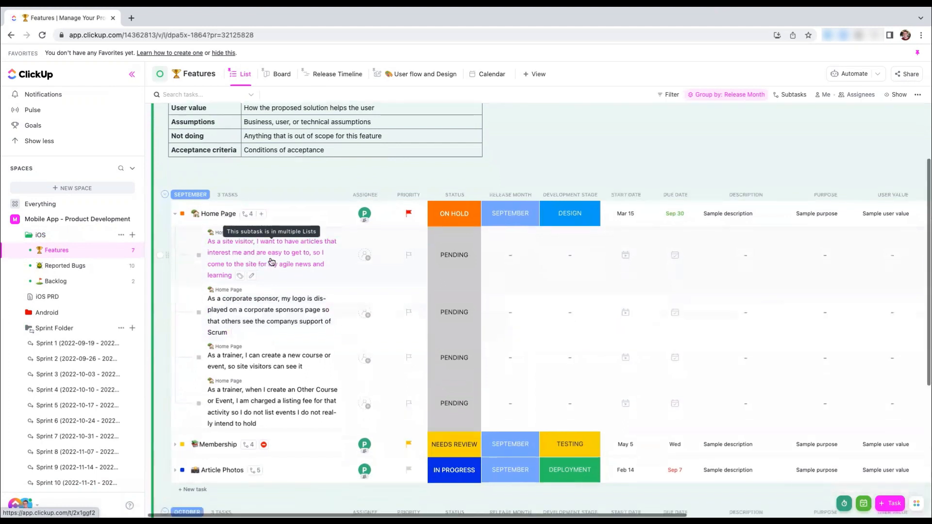
pyautogui.rightClick(270, 250)
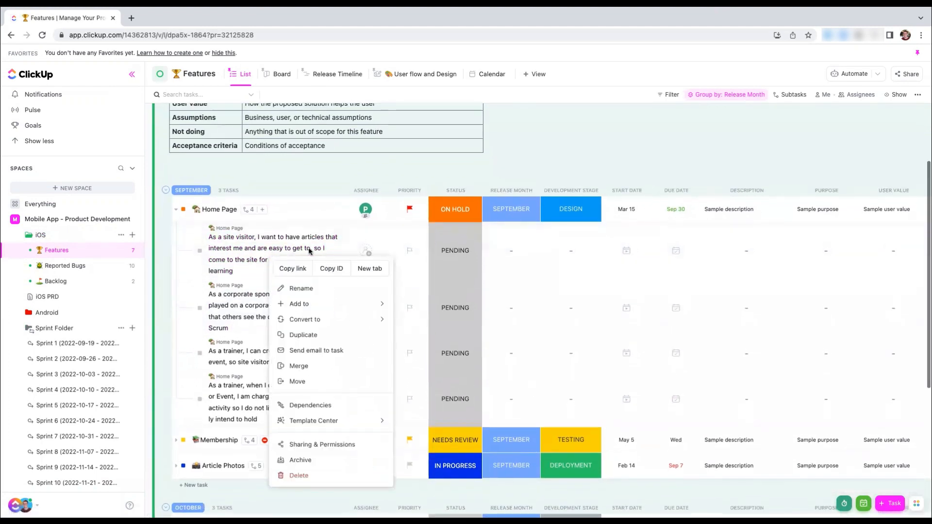
pyautogui.moveTo(301, 304)
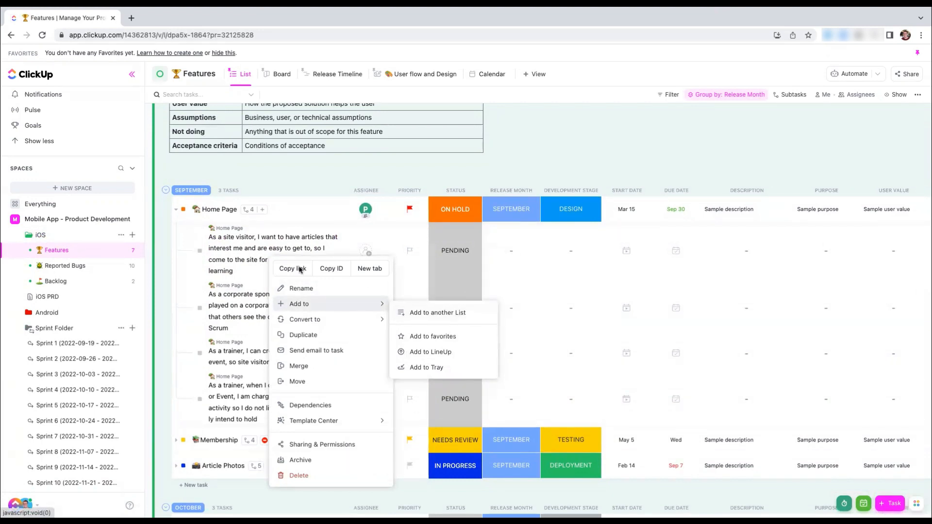
pyautogui.click(243, 250)
# Add the first Home Page subtask to Sprint 1 (2022-09-19 - 2022-09-25) and remove it from Sprint 1 (9/19/22 - 9/25/22)
pyautogui.click(243, 250)
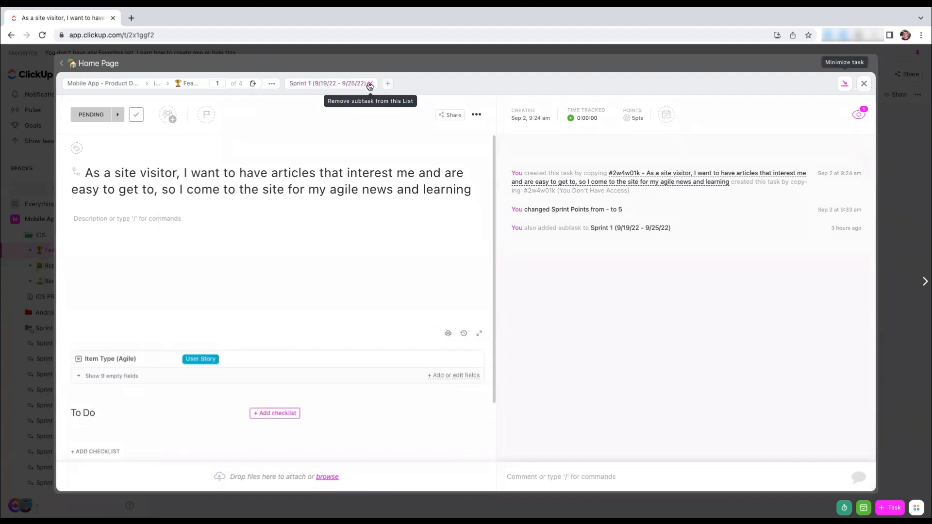
pyautogui.click(387, 84)
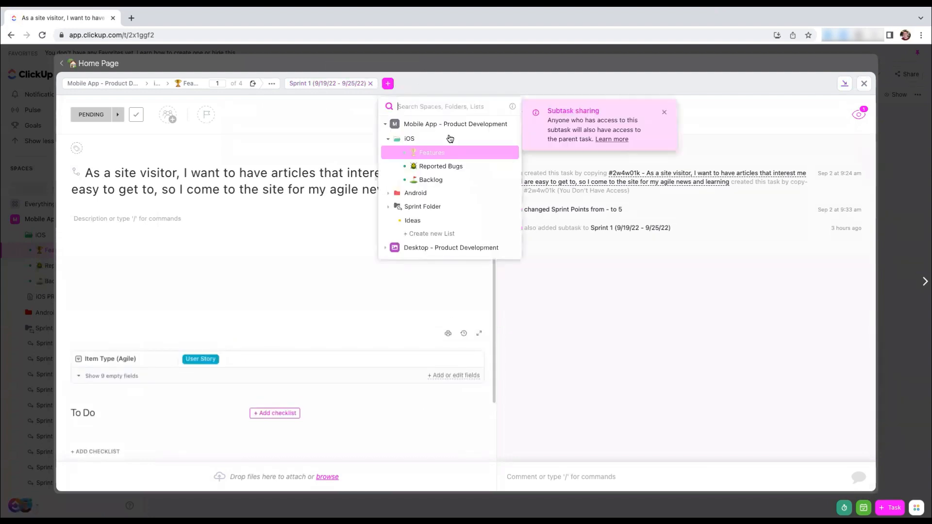
pyautogui.click(415, 206)
pyautogui.click(413, 221)
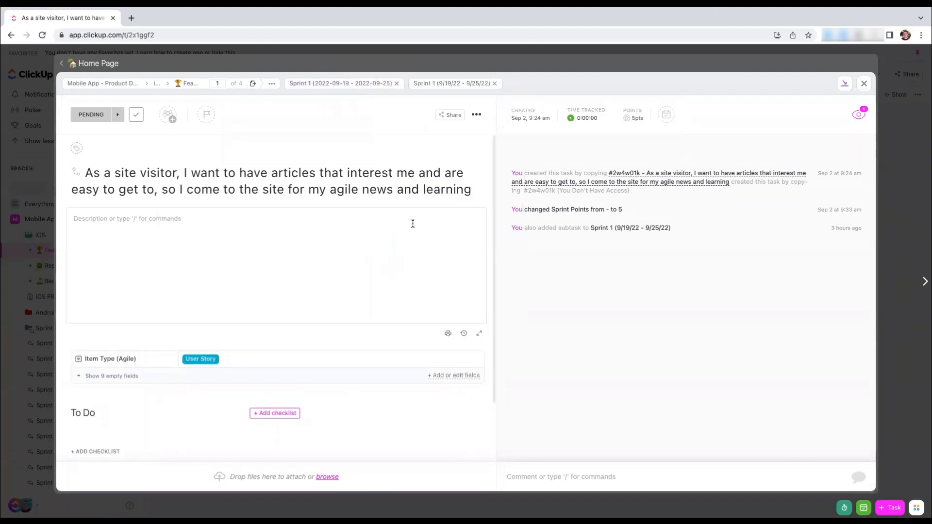
pyautogui.click(494, 84)
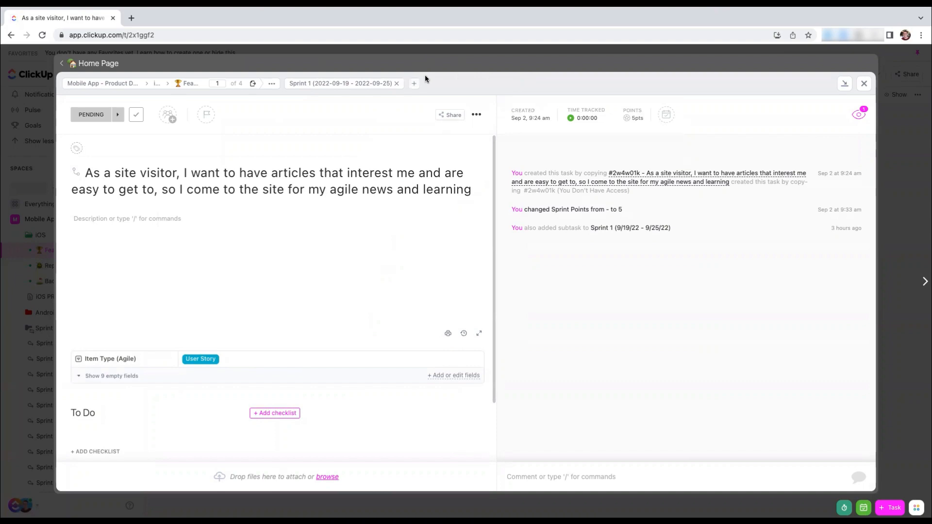
pyautogui.click(41, 105)
# Select the other three Home Page subtasks plus the first and third subtasks of Article Photos
pyautogui.scroll(-2, 336, 282)
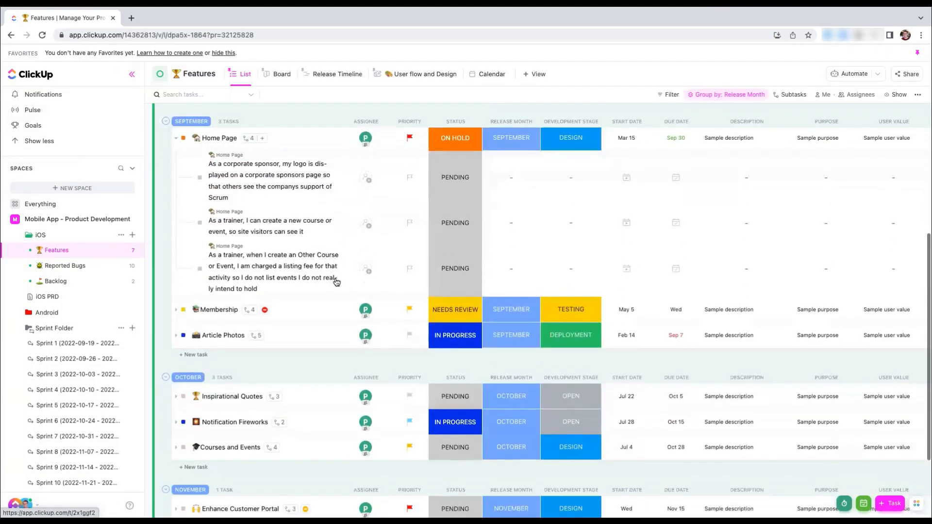
pyautogui.click(160, 306)
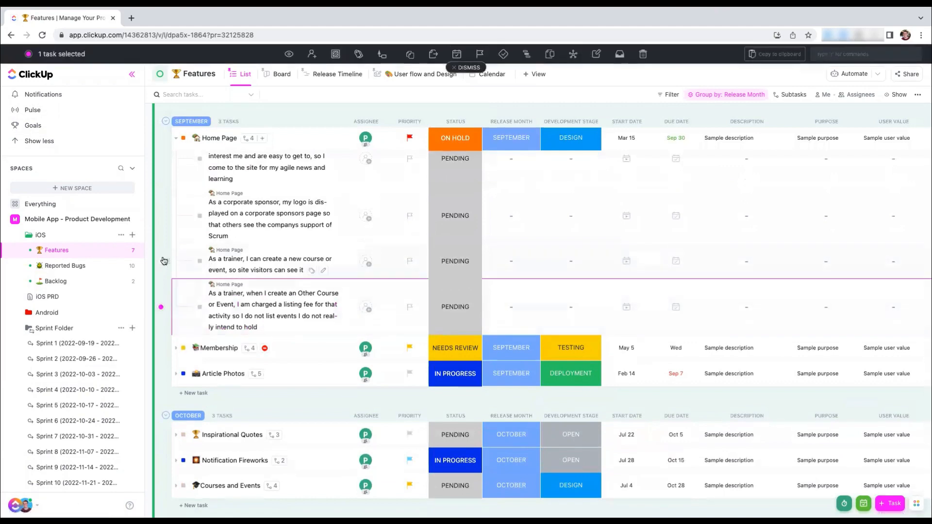
pyautogui.click(161, 261)
pyautogui.click(162, 216)
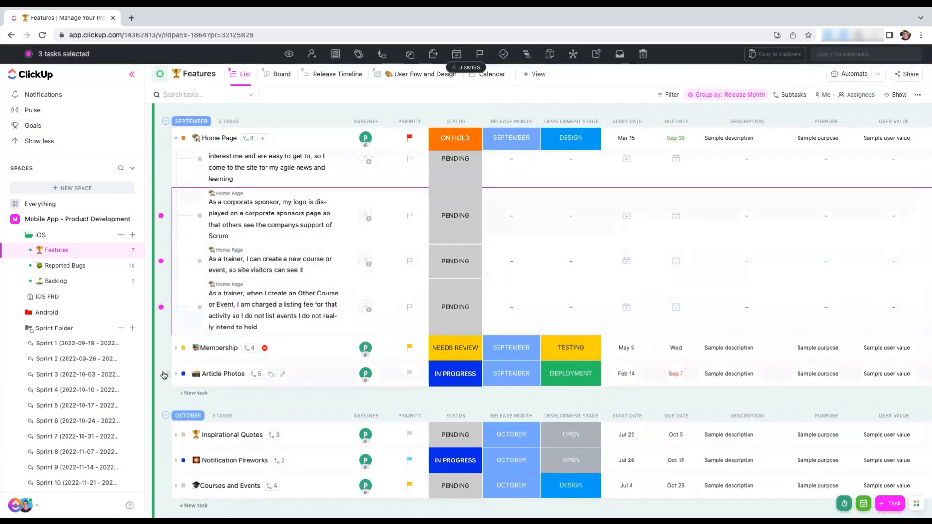
pyautogui.click(175, 374)
pyautogui.click(160, 415)
pyautogui.scroll(-3, 162, 410)
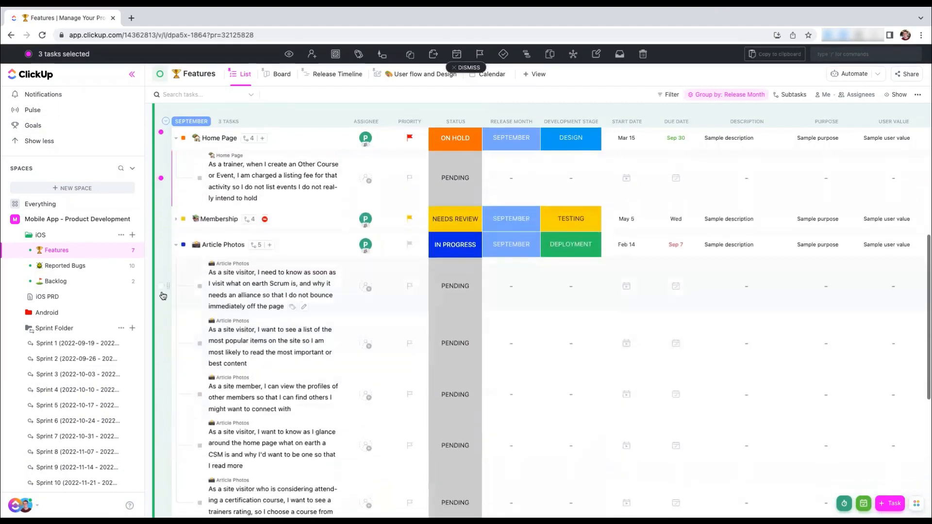
pyautogui.click(161, 395)
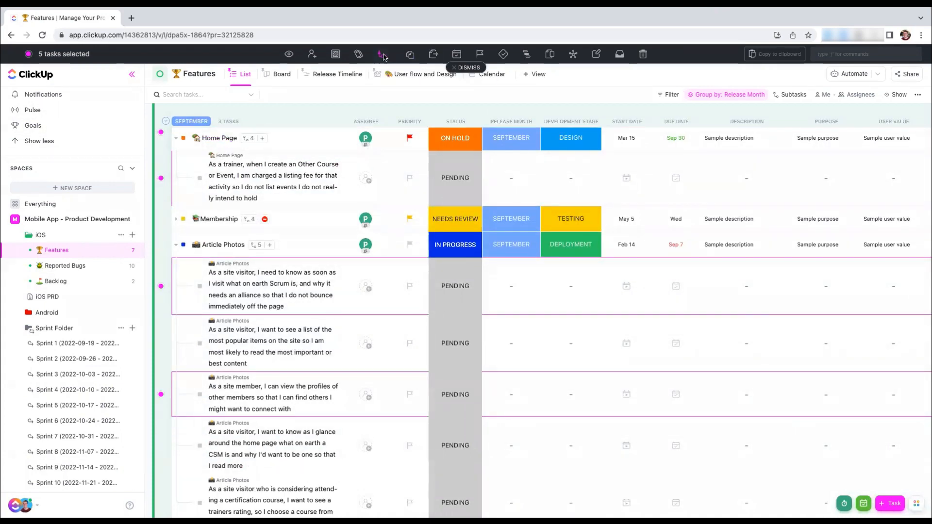
# Add the selected subtasks to the Sprint 1 (2022-09-19 - 2022-09-25) list in bulk and clear the selection
pyautogui.click(434, 54)
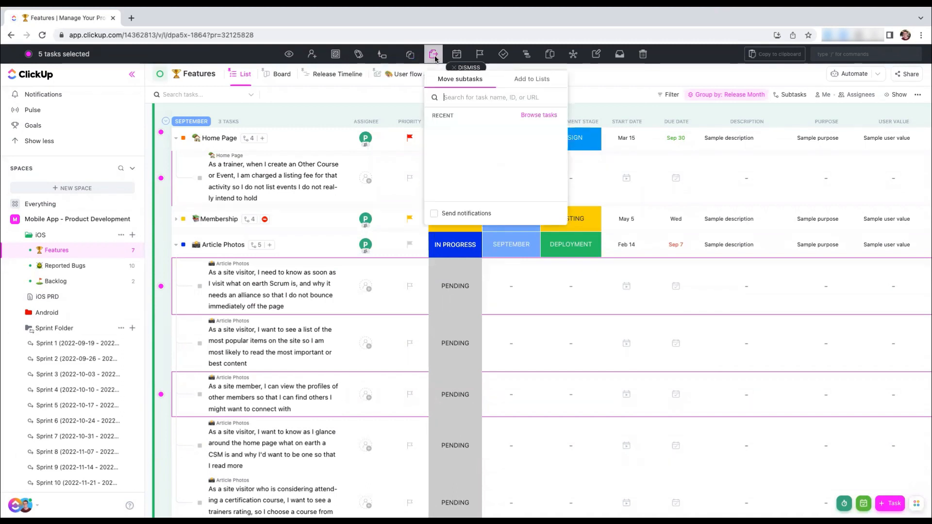
pyautogui.click(534, 78)
pyautogui.click(473, 116)
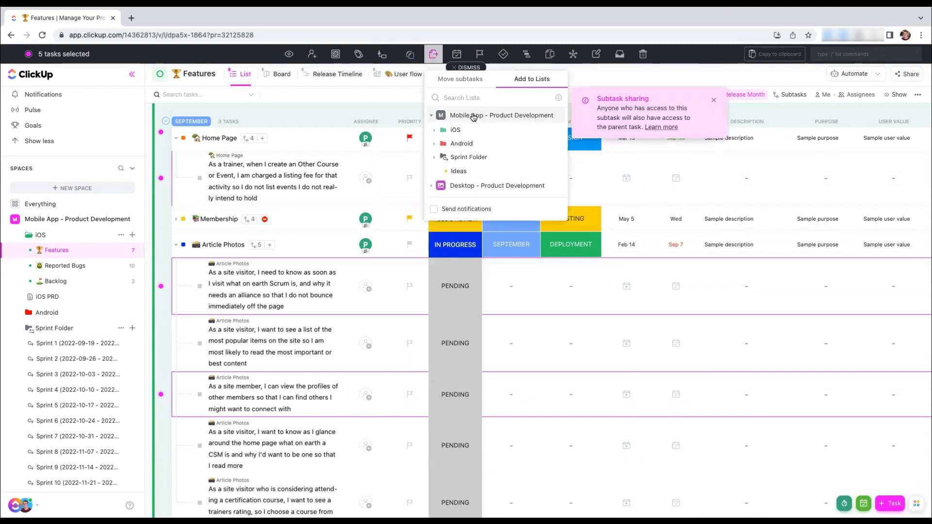
pyautogui.click(435, 158)
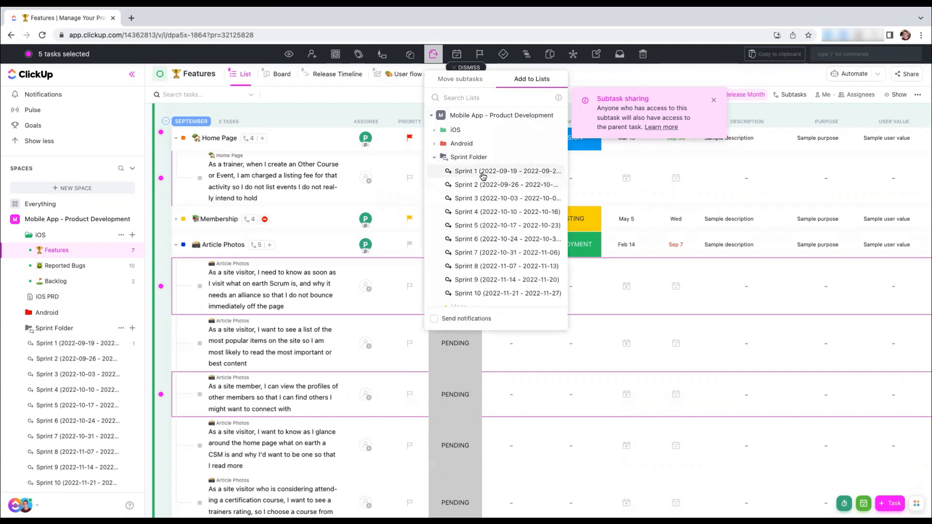
pyautogui.click(489, 171)
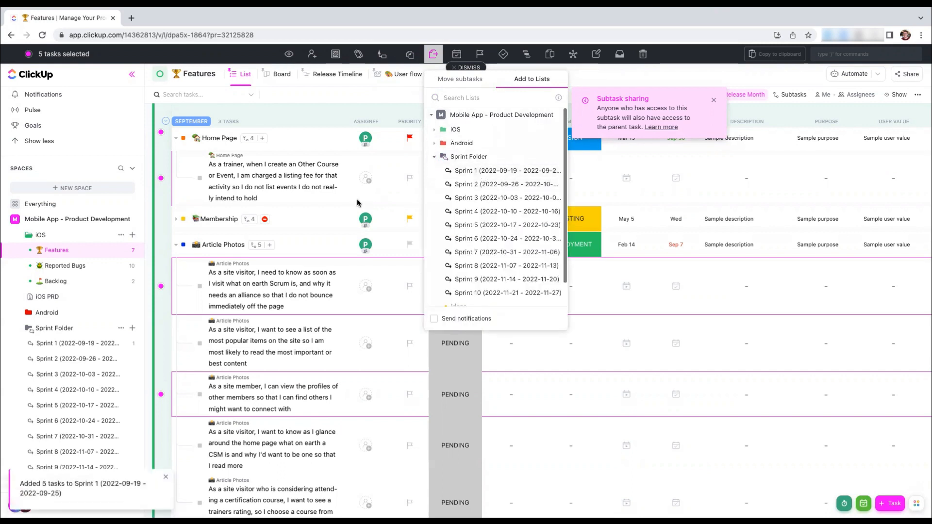
pyautogui.click(340, 197)
pyautogui.click(463, 67)
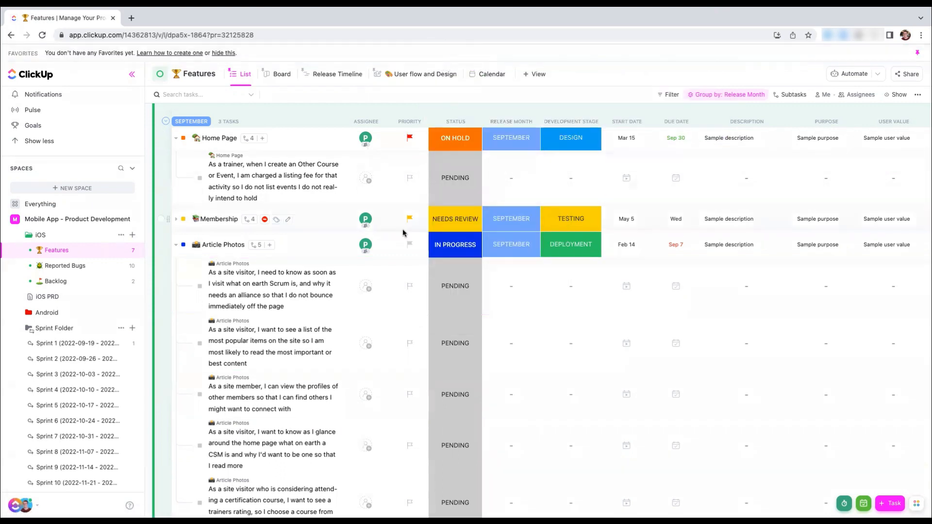
# Show the Sprints and Sprint points fields as columns in the iOS Features list
pyautogui.scroll(4, 403, 233)
pyautogui.scroll(3, 403, 233)
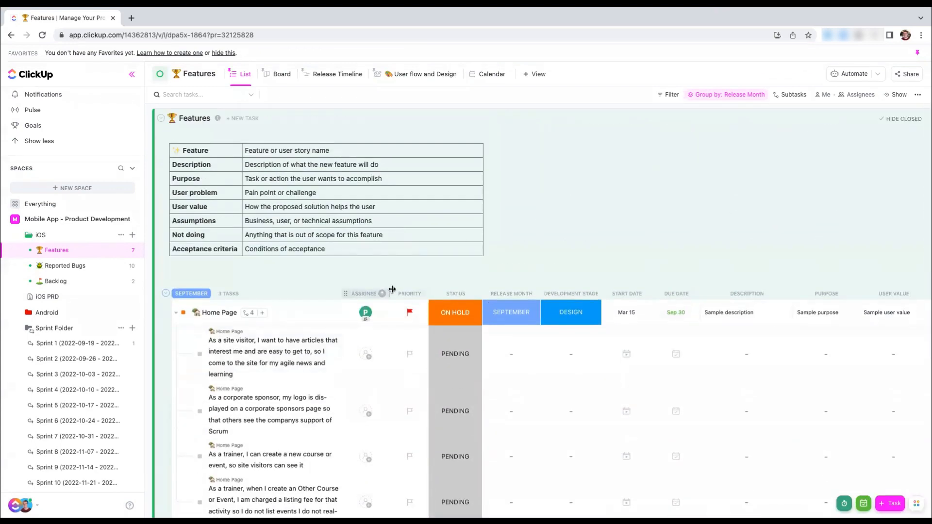
pyautogui.hscroll(7, 771, 333)
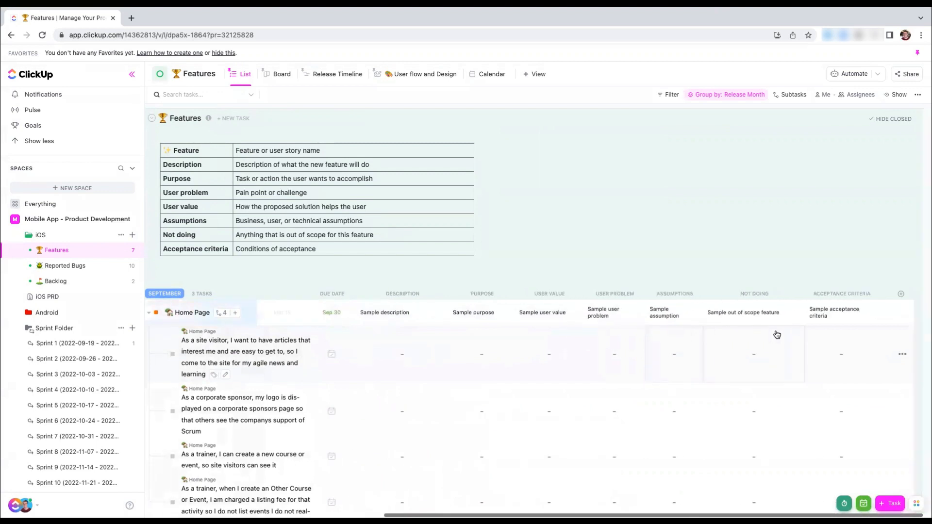
pyautogui.click(901, 295)
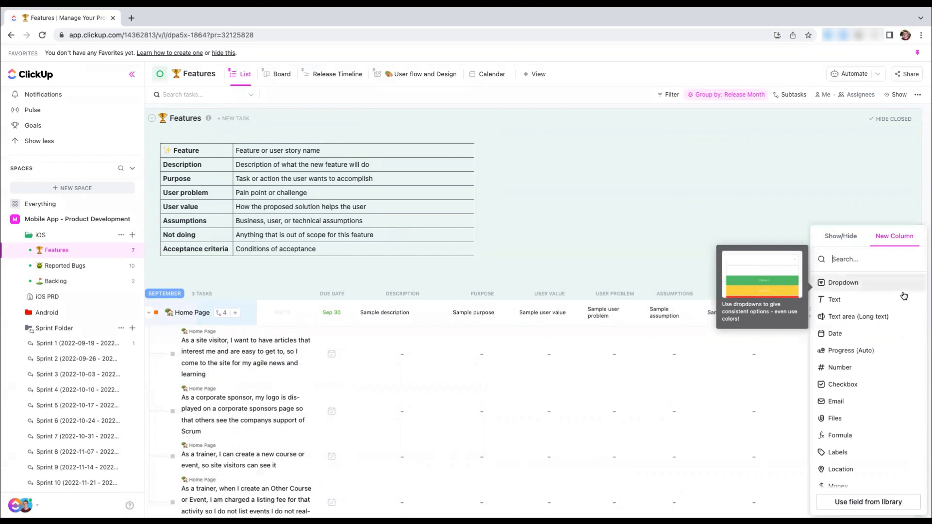
pyautogui.click(834, 236)
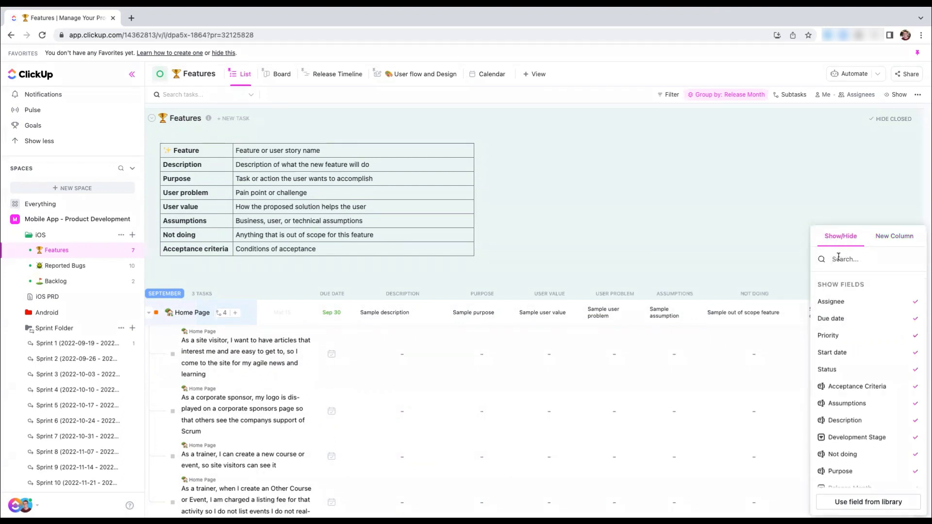
pyautogui.write('Sprint')
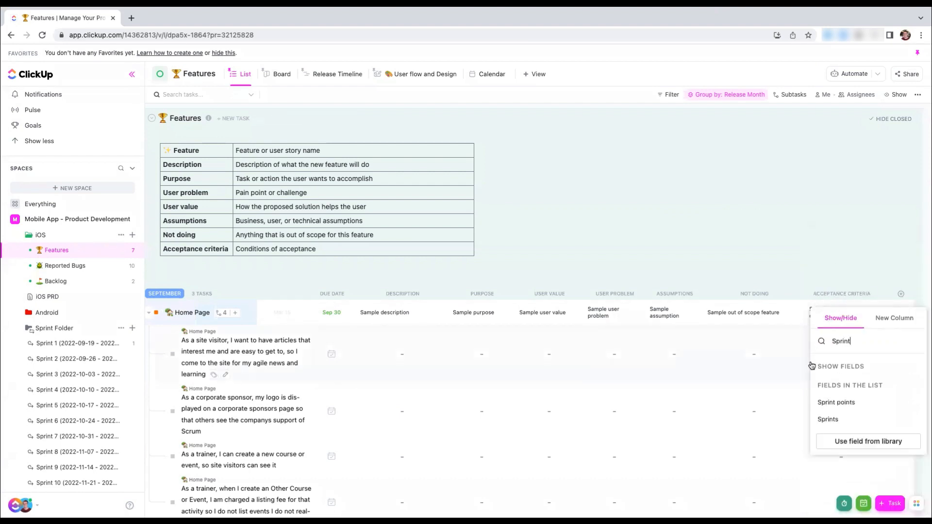
pyautogui.click(829, 419)
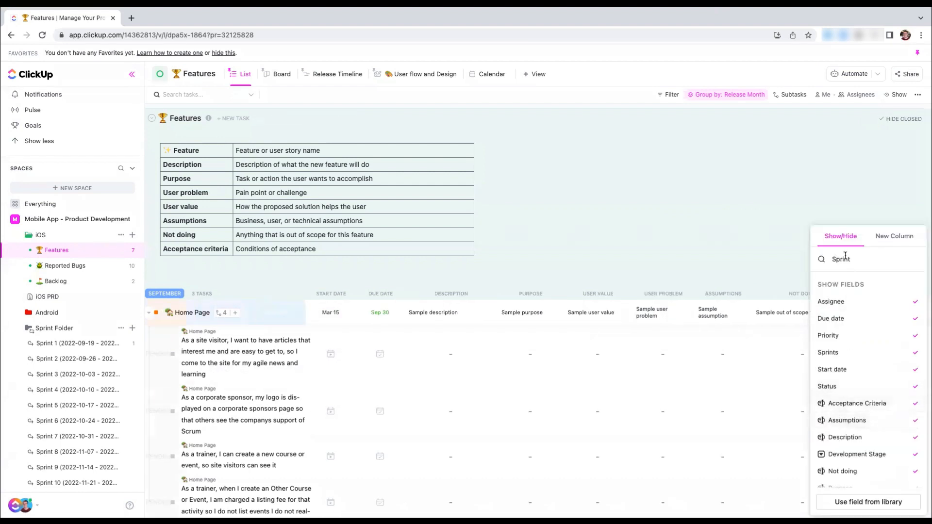
pyautogui.write('p')
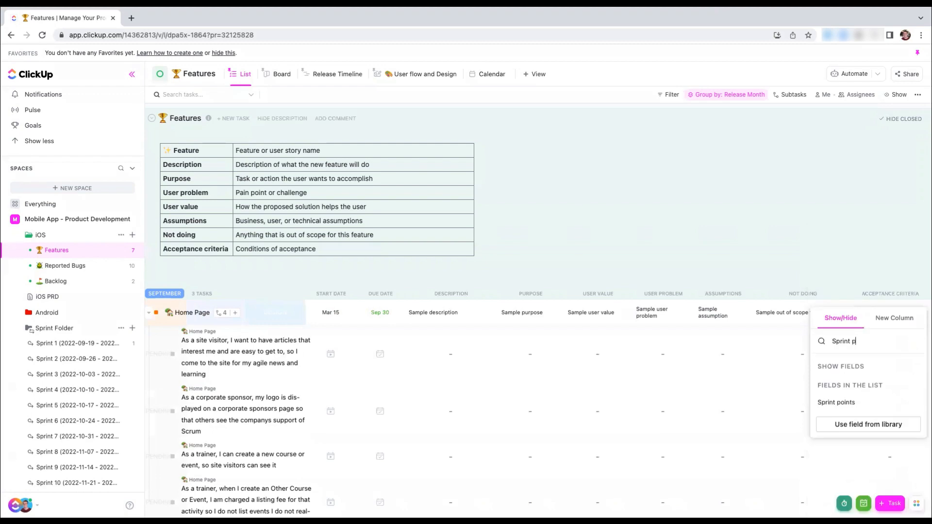
pyautogui.click(844, 402)
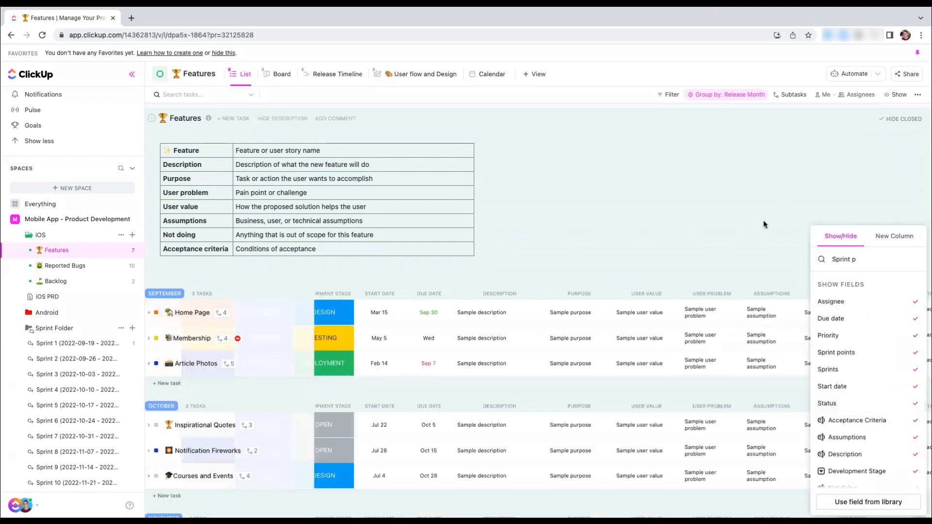
pyautogui.click(763, 220)
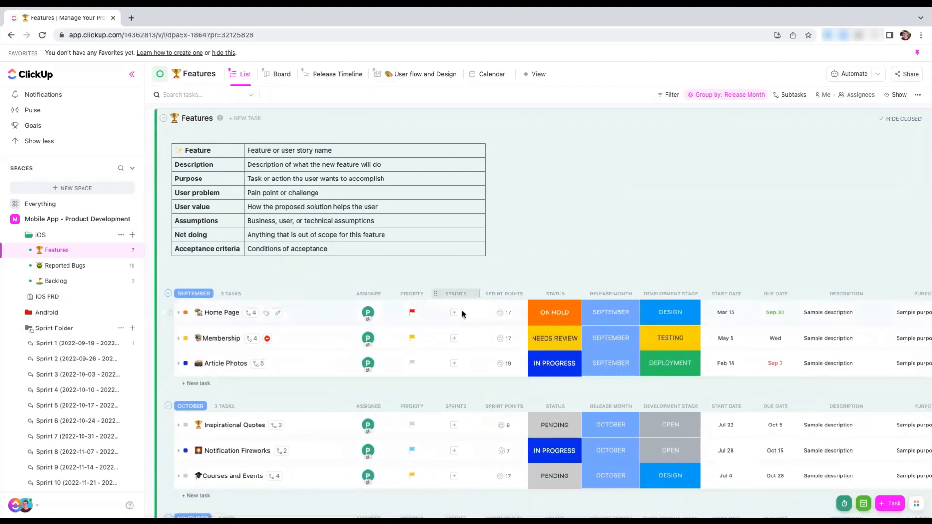
# Expand Home Page and add its second subtask to Sprint 2 (2022-09-26 - 2022-10-02) and its third to Sprint 4 (2022-10-10 - 2022-10-16)
pyautogui.scroll(-3, 383, 336)
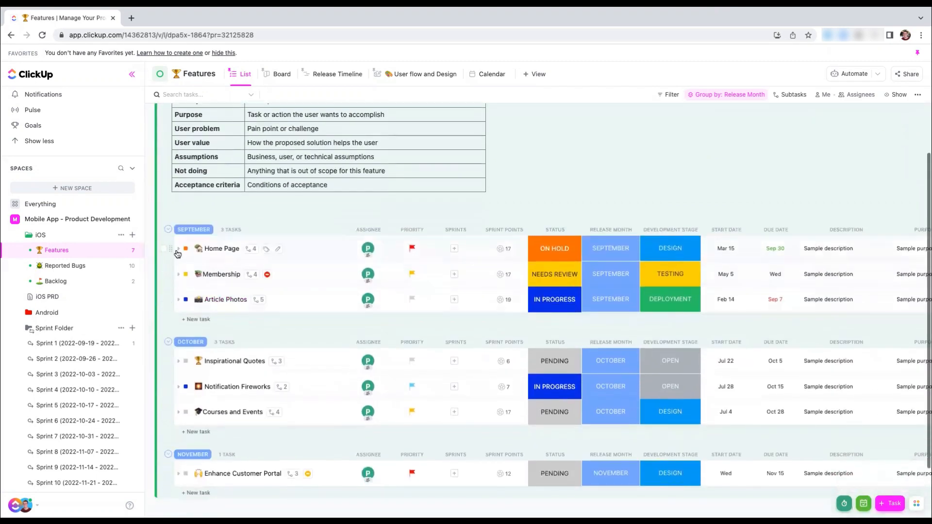
pyautogui.click(178, 248)
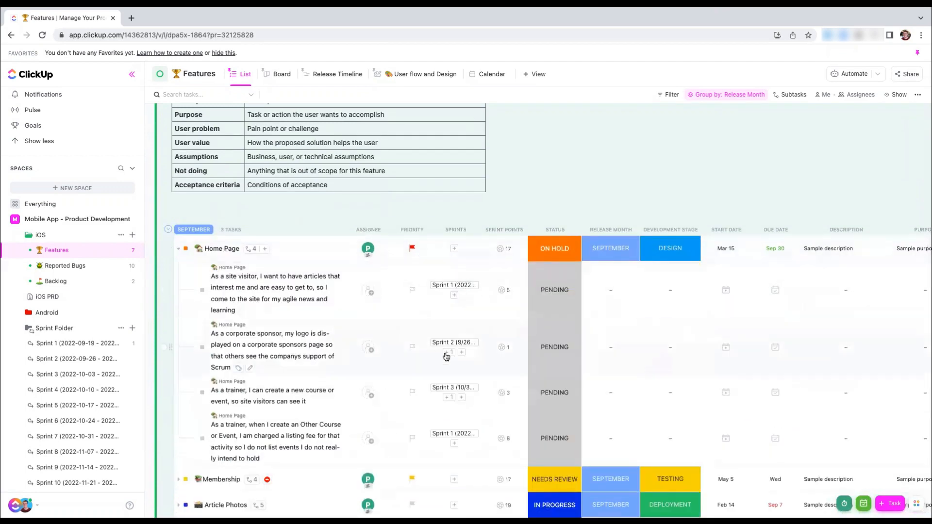
pyautogui.scroll(-2, 476, 315)
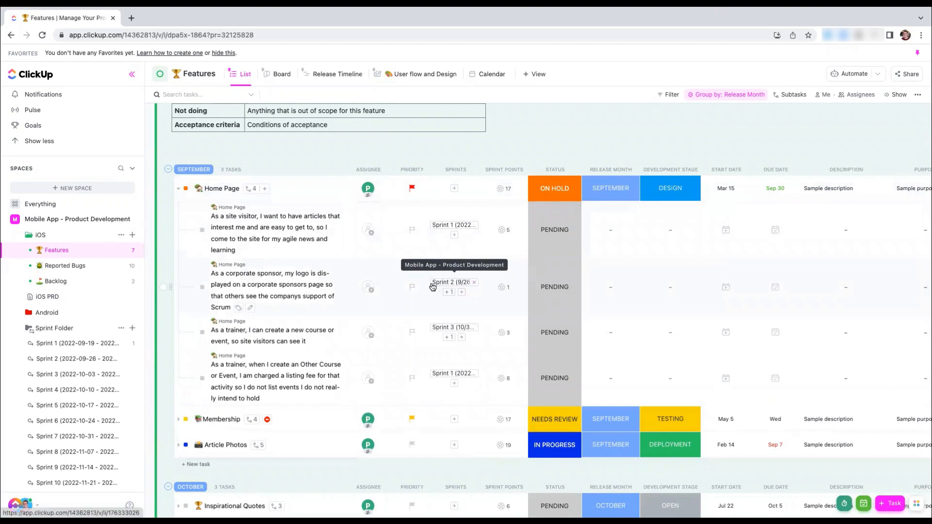
pyautogui.click(460, 292)
pyautogui.click(469, 376)
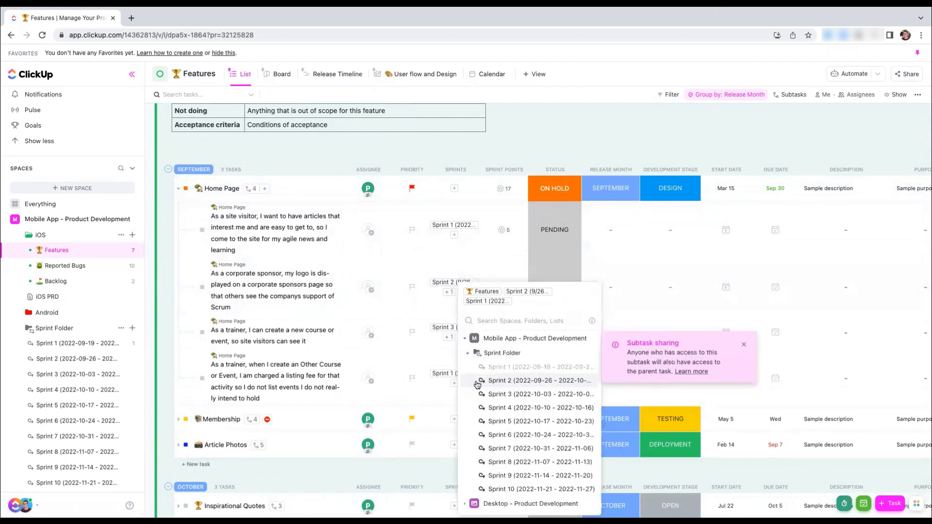
pyautogui.click(513, 382)
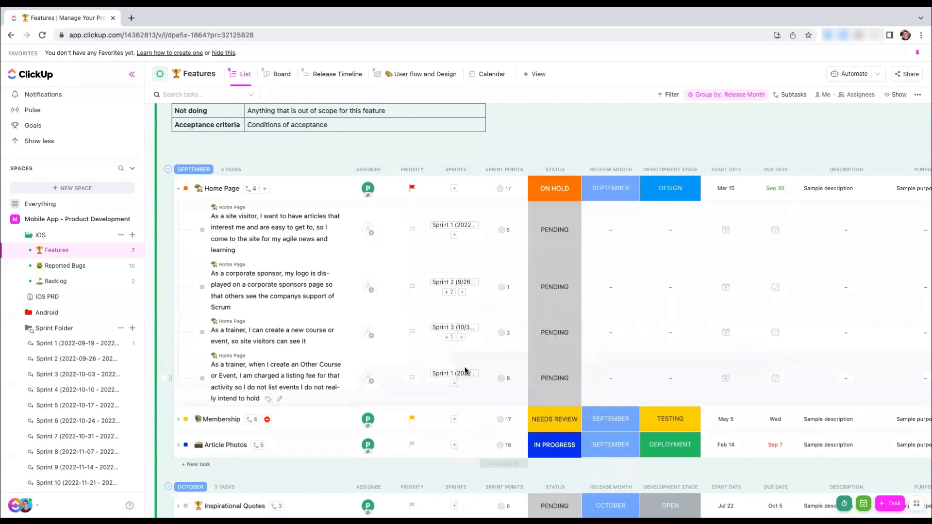
pyautogui.click(462, 337)
pyautogui.click(500, 444)
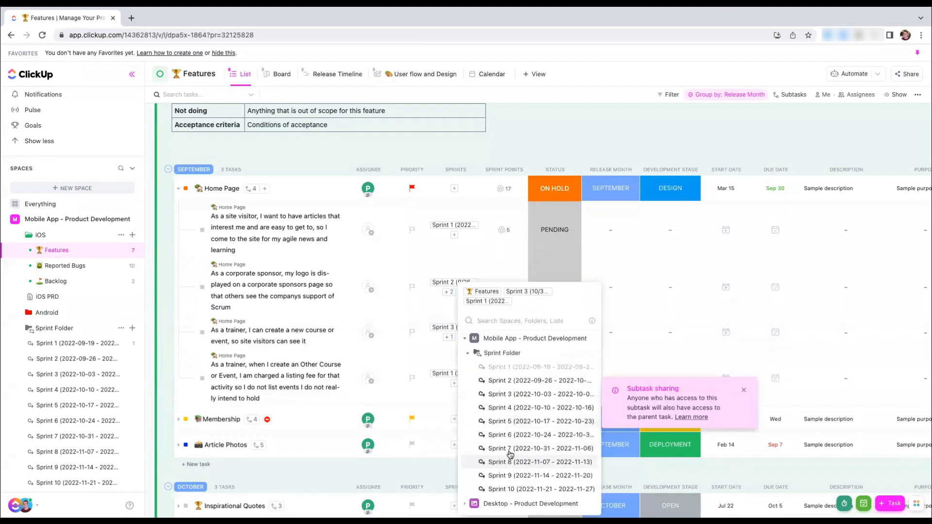
pyautogui.click(505, 407)
# Expand Notification Fireworks and add its first subtask to Sprint 2 (2022-09-26 - 2022-10-02) and its second to Sprint 3 (2022-10-03 - 2022-10-09)
pyautogui.scroll(-1, 308, 436)
pyautogui.scroll(-1, 308, 436)
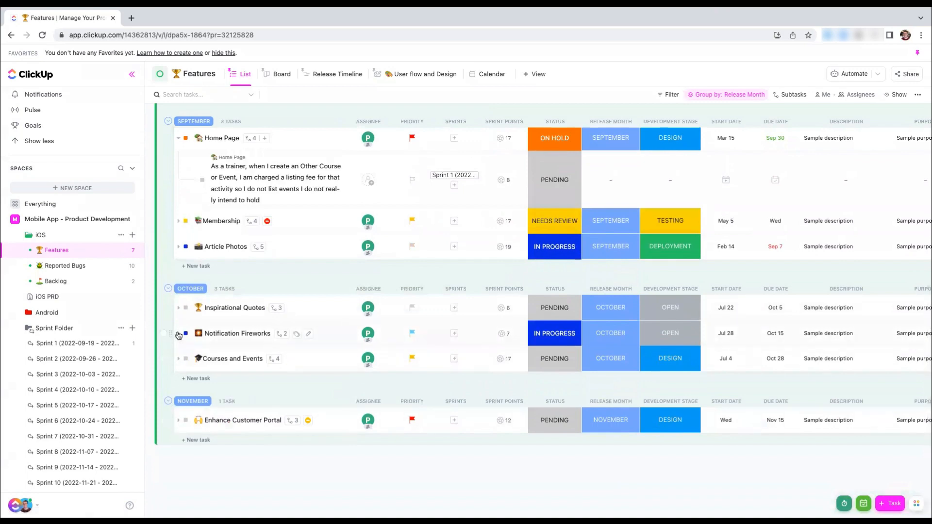
pyautogui.click(178, 334)
pyautogui.click(452, 365)
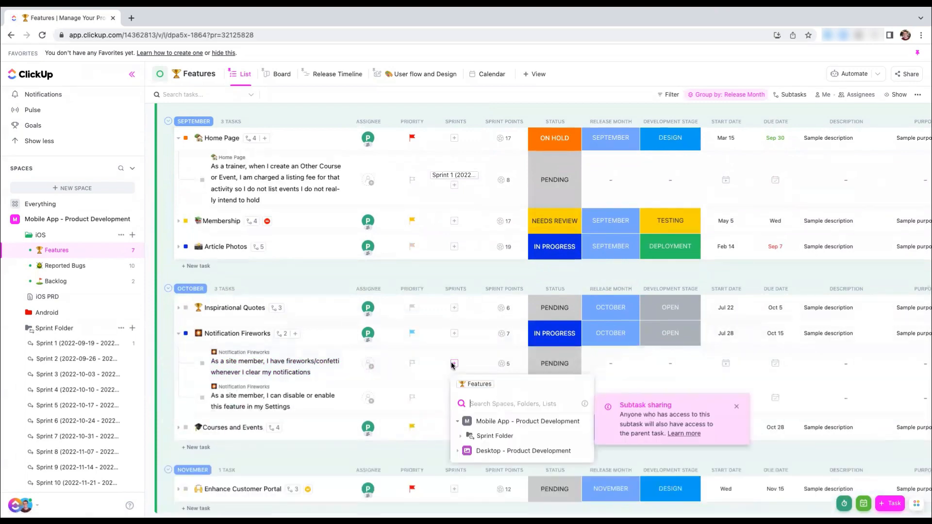
pyautogui.click(474, 434)
pyautogui.click(502, 382)
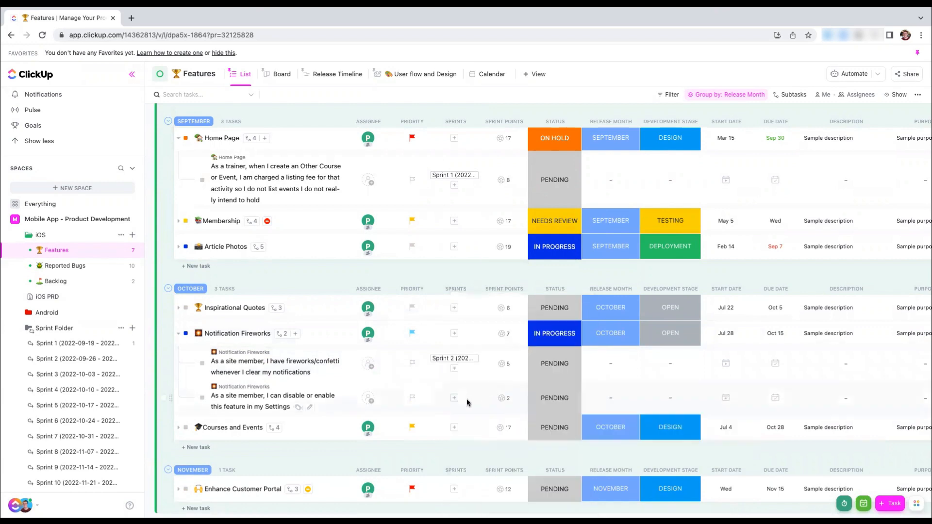
pyautogui.click(456, 399)
pyautogui.click(491, 468)
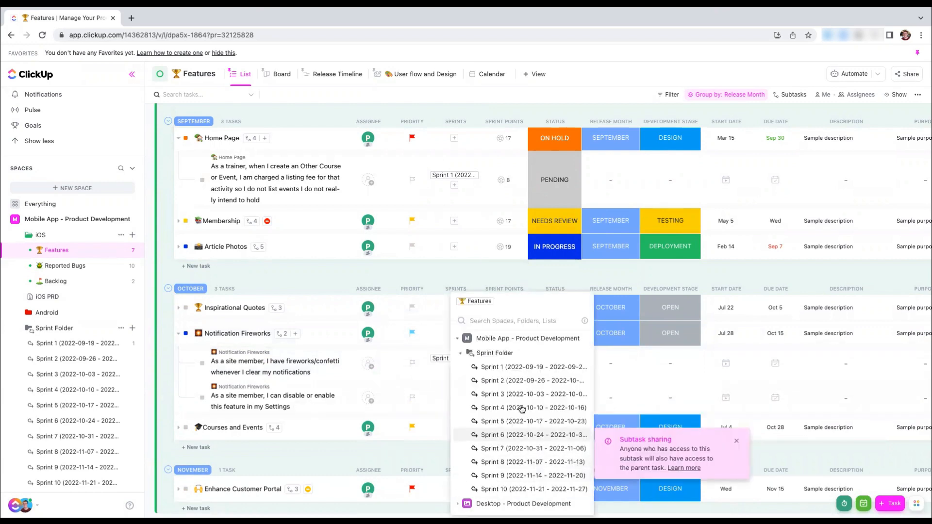
pyautogui.click(520, 395)
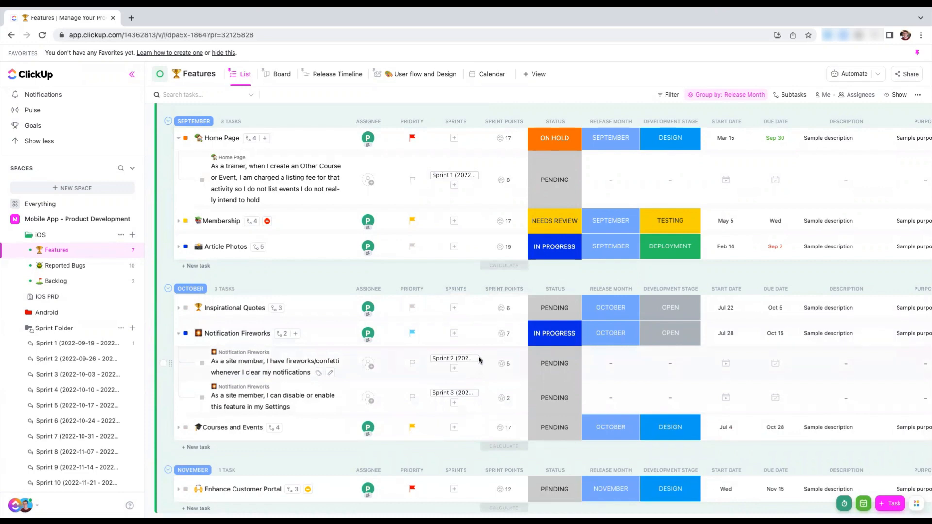
# Expand Inspirational Quotes and add its site admin subtask to Sprint 3 (2022-10-03 - 2022-10-09)
pyautogui.hscroll(1, 477, 360)
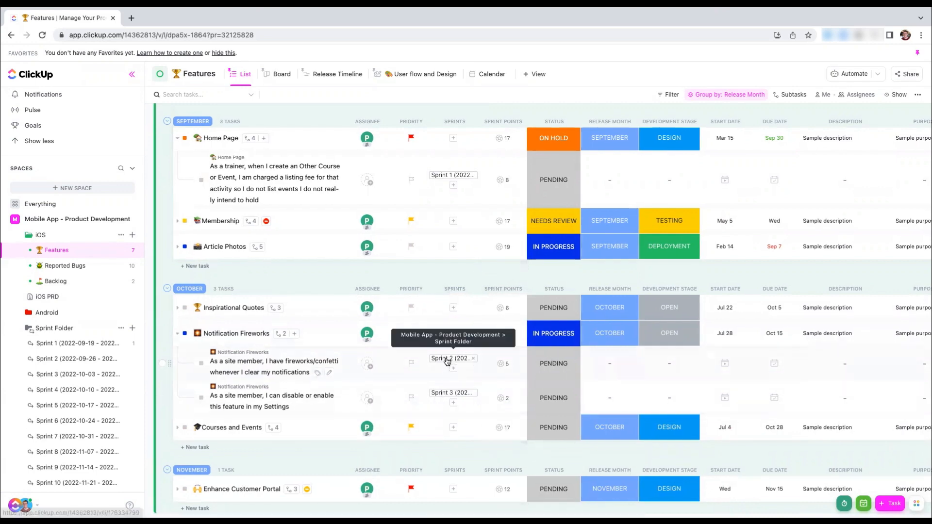
pyautogui.click(178, 309)
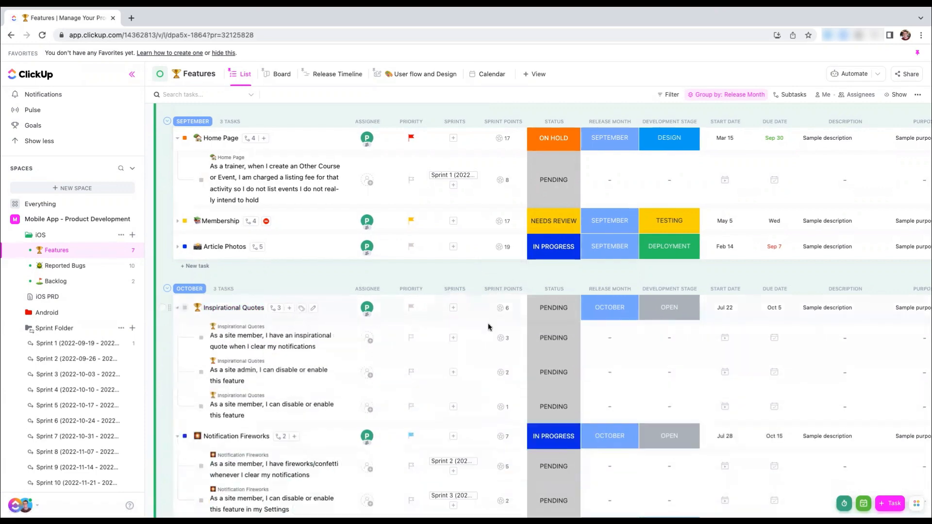
pyautogui.click(452, 372)
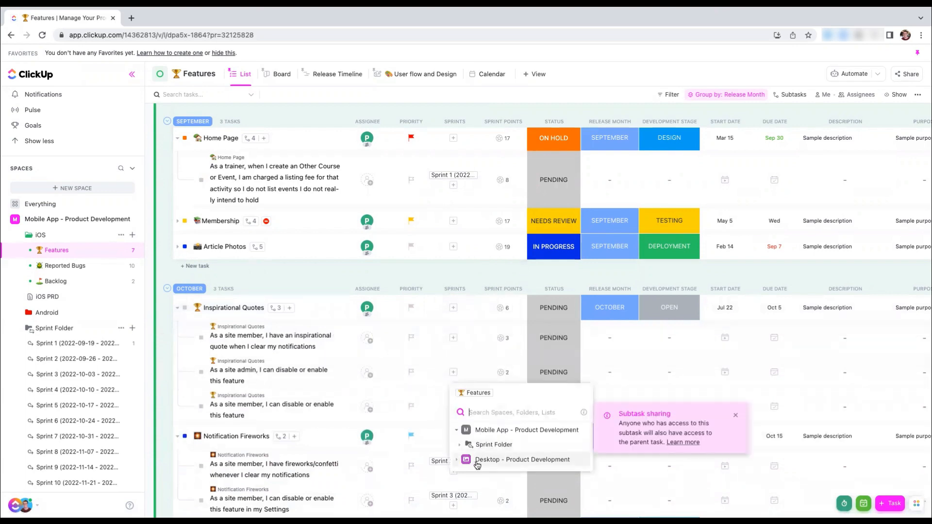
pyautogui.click(485, 444)
pyautogui.click(501, 397)
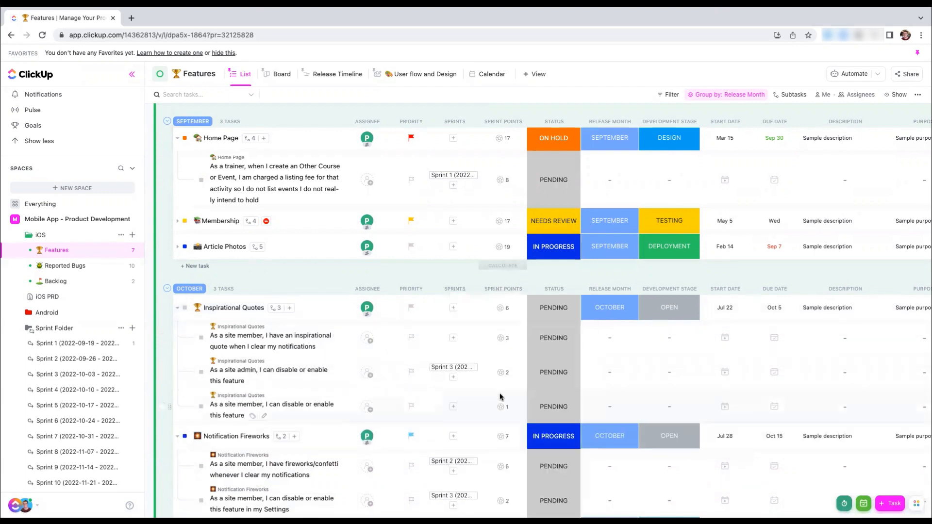
# Review the tasks in the Sprint 3, Sprint 1 and Sprint 2 lists, and reload the Sprint 1 page to refresh its points
pyautogui.click(446, 367)
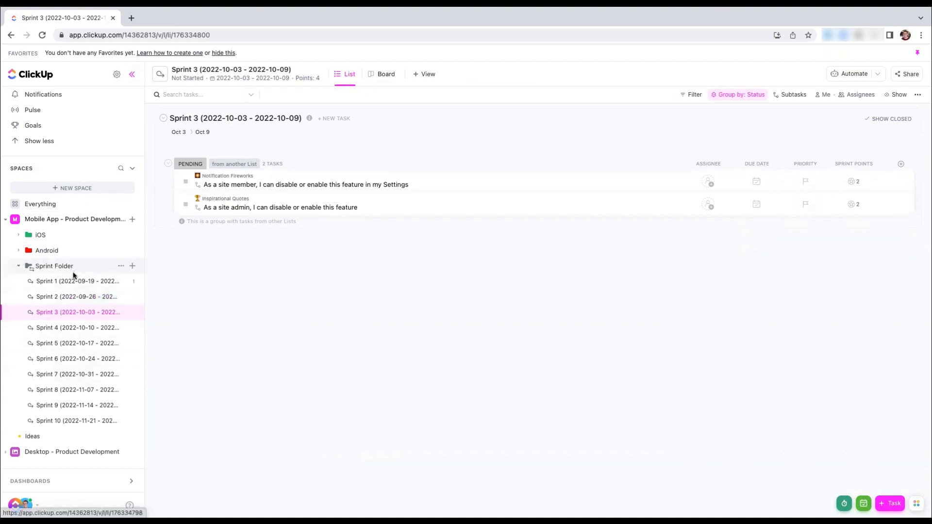
pyautogui.click(68, 286)
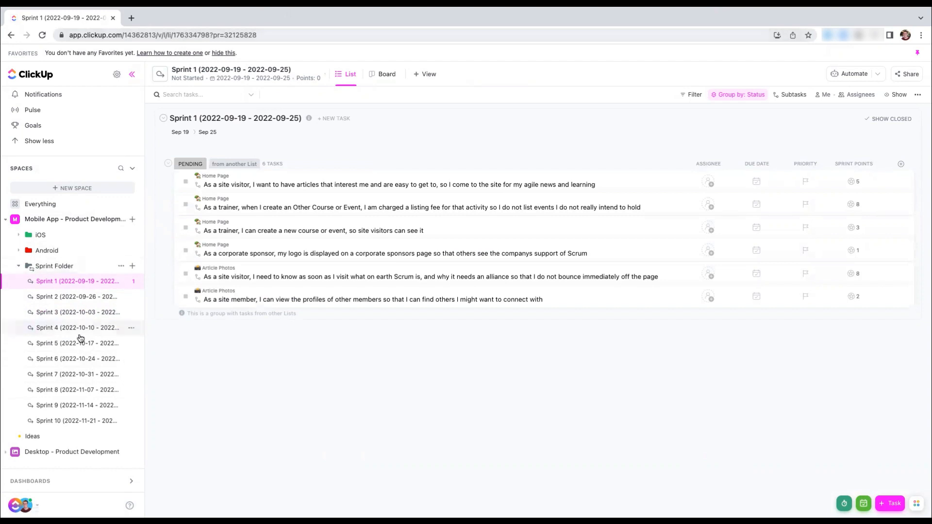
pyautogui.click(66, 297)
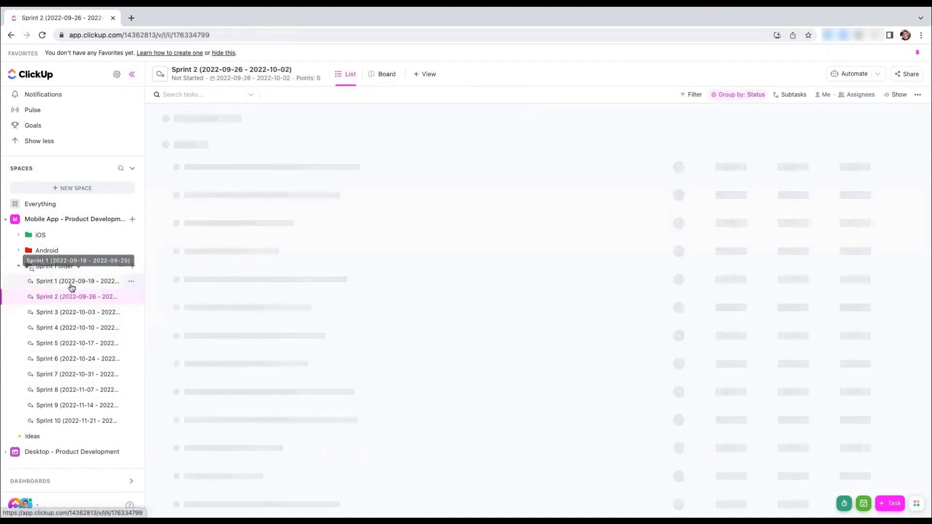
pyautogui.click(69, 282)
pyautogui.click(228, 34)
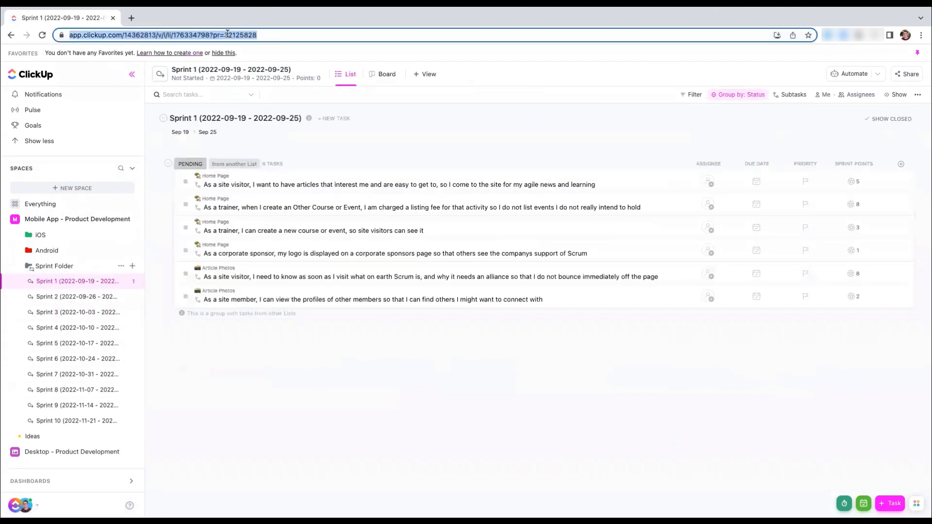
pyautogui.press('Return')
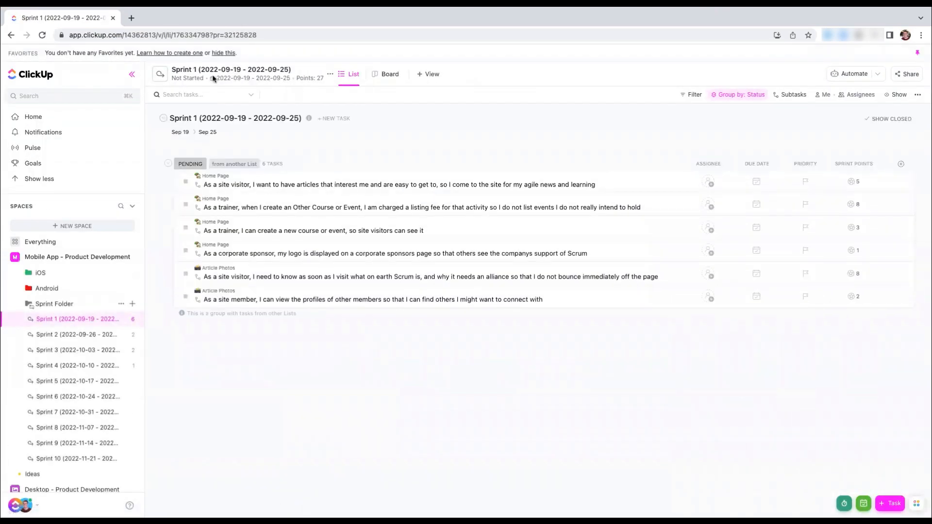
# Mark Sprint 1 (2022-09-19 - 2022-09-25) as In Progress and view its remaining status options without choosing one
pyautogui.click(181, 81)
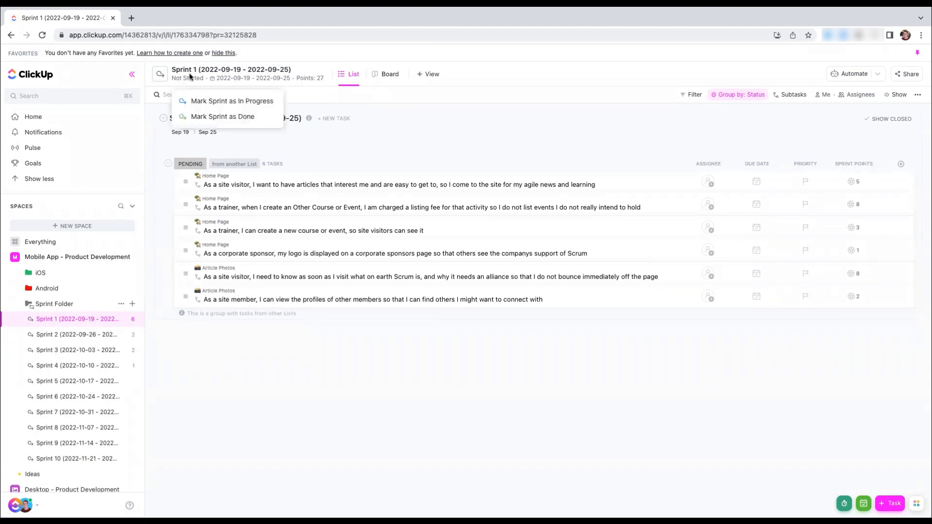
pyautogui.click(251, 101)
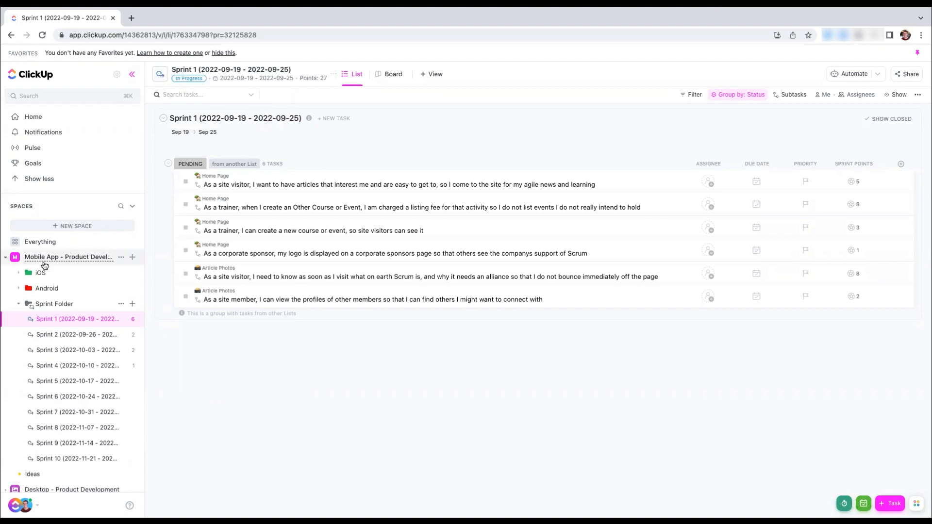
pyautogui.click(160, 74)
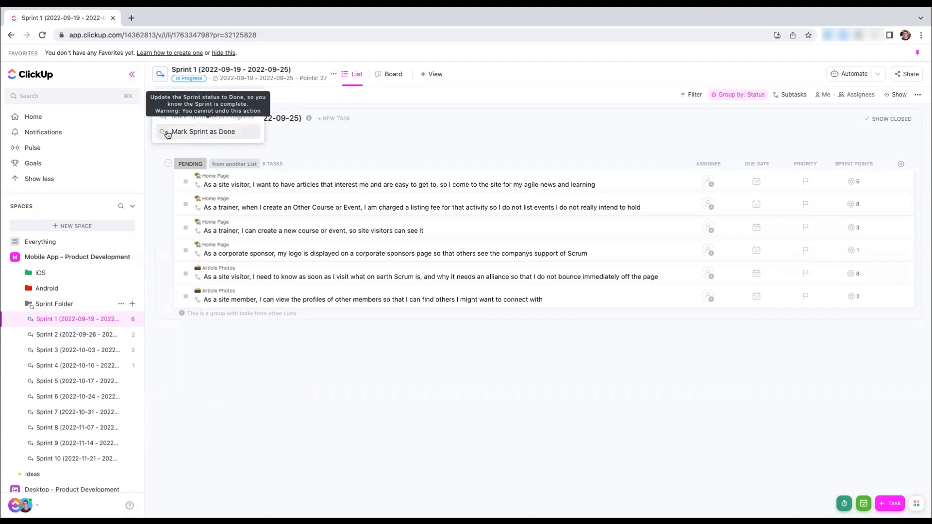
pyautogui.click(398, 133)
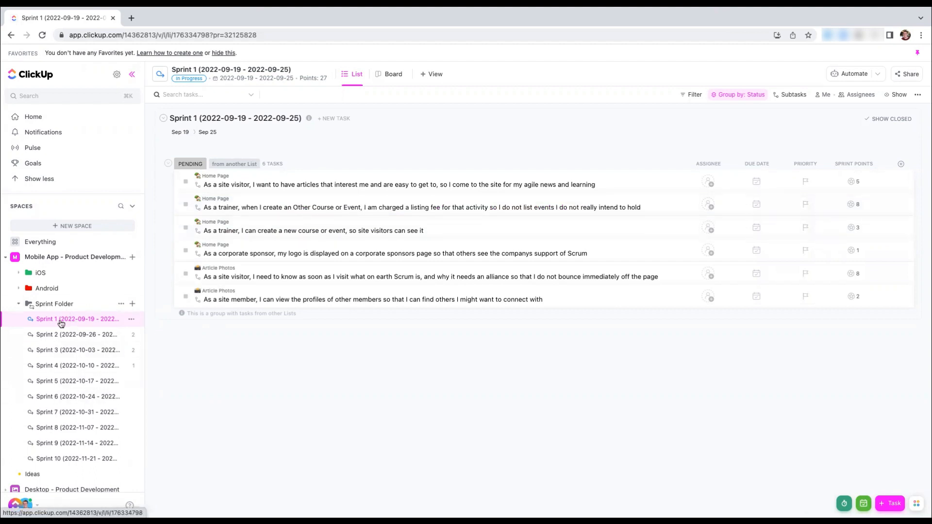
# Collapse the Sprint Folder and open the shared Desktop Application Sprints dashboard
pyautogui.click(19, 304)
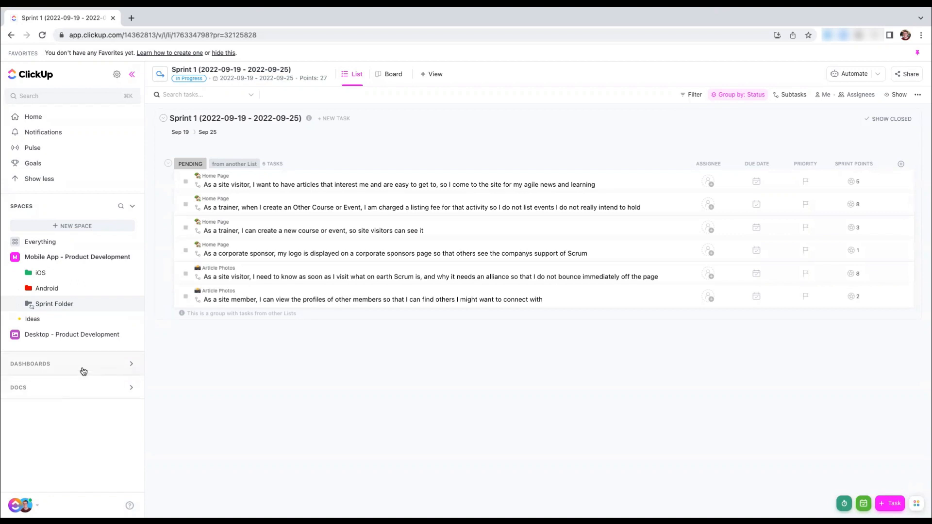
pyautogui.click(51, 364)
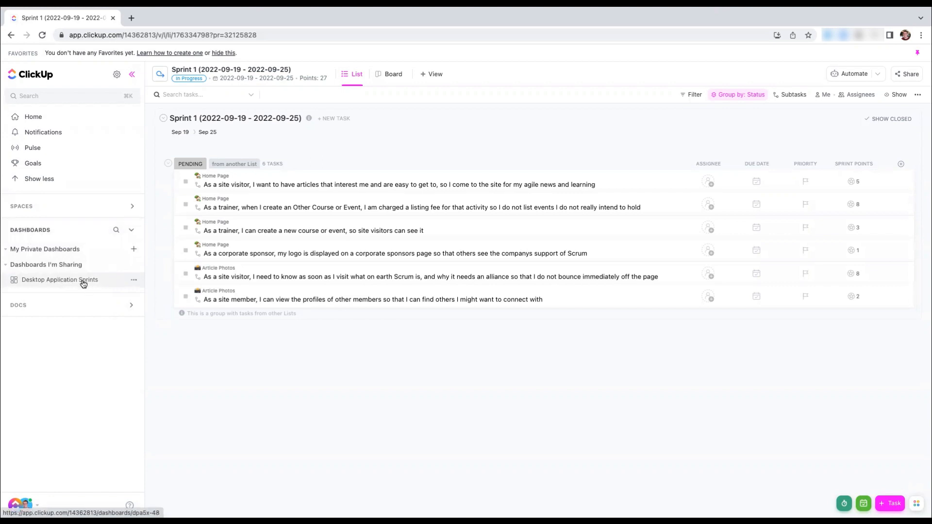
pyautogui.click(59, 281)
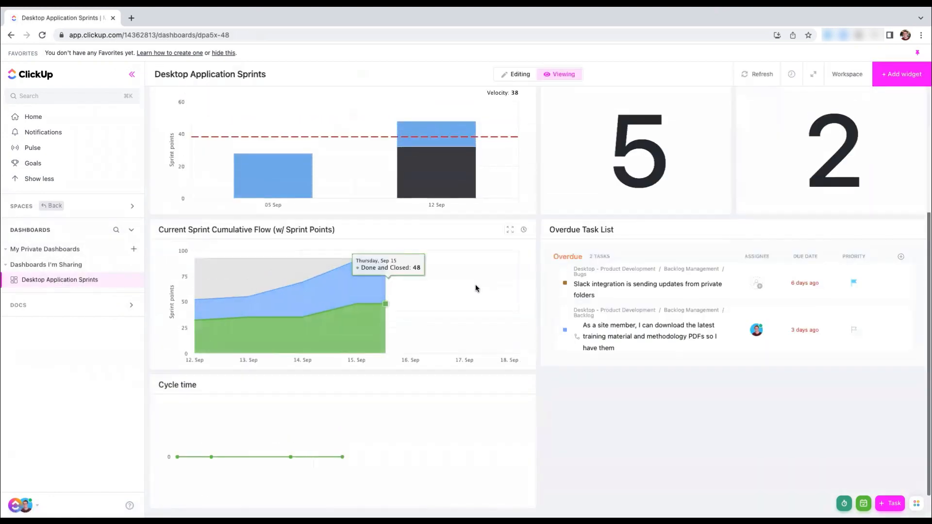
pyautogui.scroll(4, 475, 285)
pyautogui.scroll(1, 476, 287)
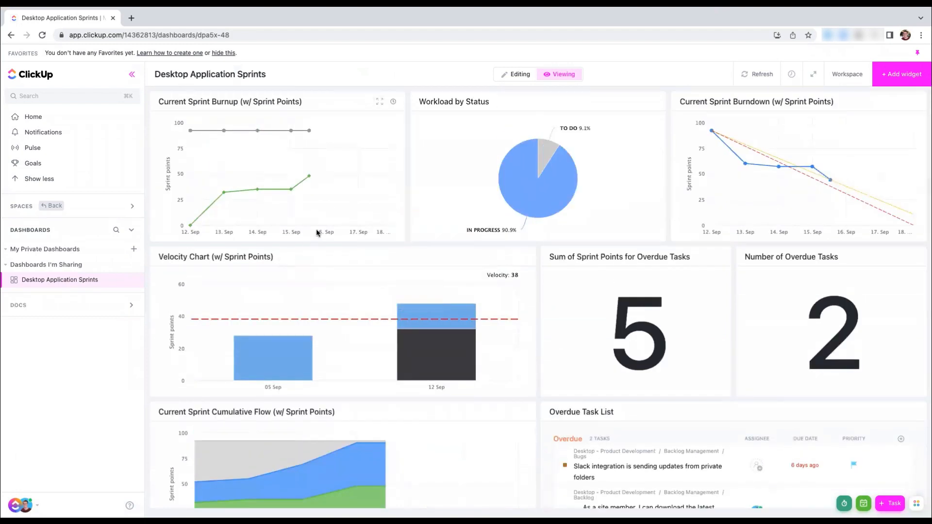
# Examine the dashboard's sprint burnup, burndown, velocity and cumulative flow charts, including their individual data points
pyautogui.moveTo(316, 217)
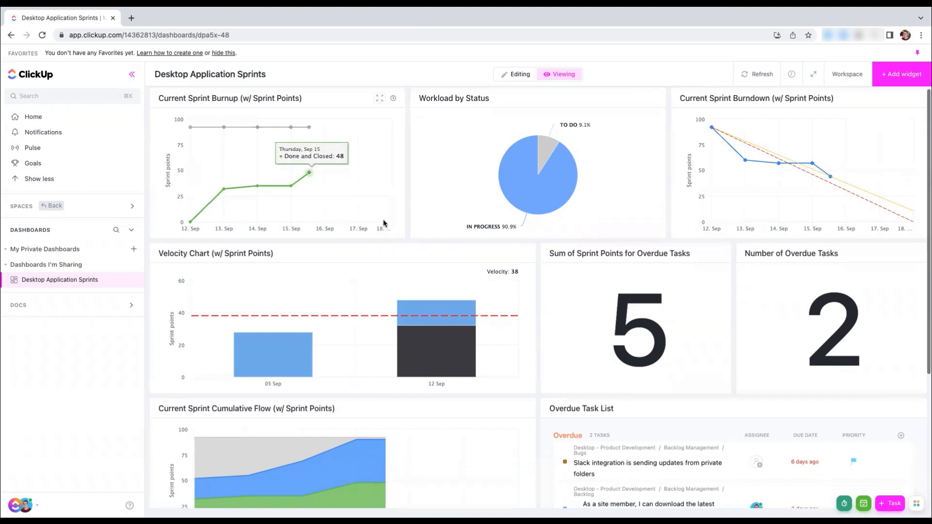
pyautogui.scroll(-1, 384, 223)
pyautogui.scroll(1, 384, 223)
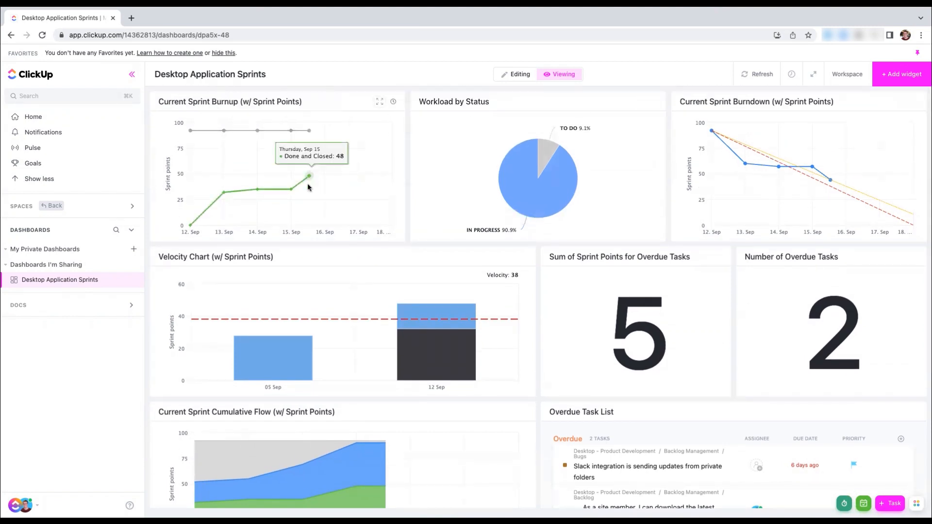
pyautogui.moveTo(291, 189)
pyautogui.moveTo(310, 132)
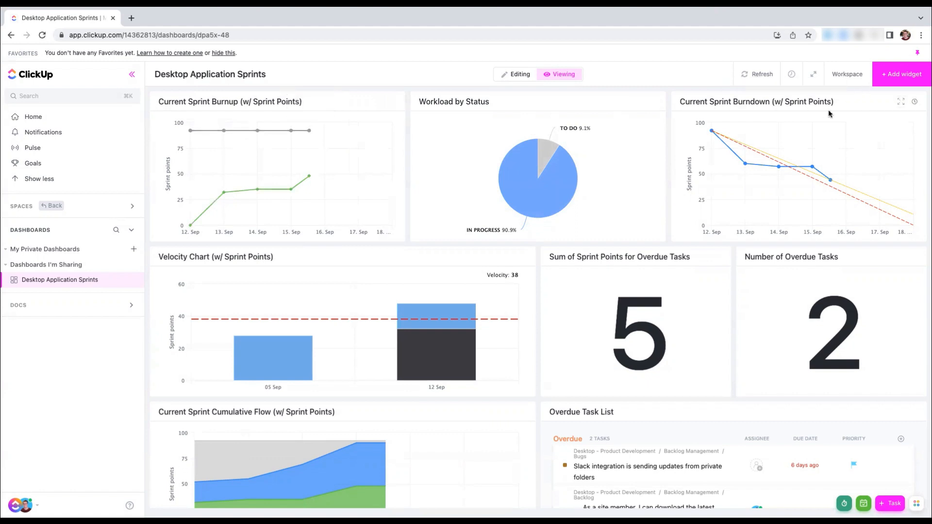
pyautogui.moveTo(808, 165)
pyautogui.moveTo(748, 171)
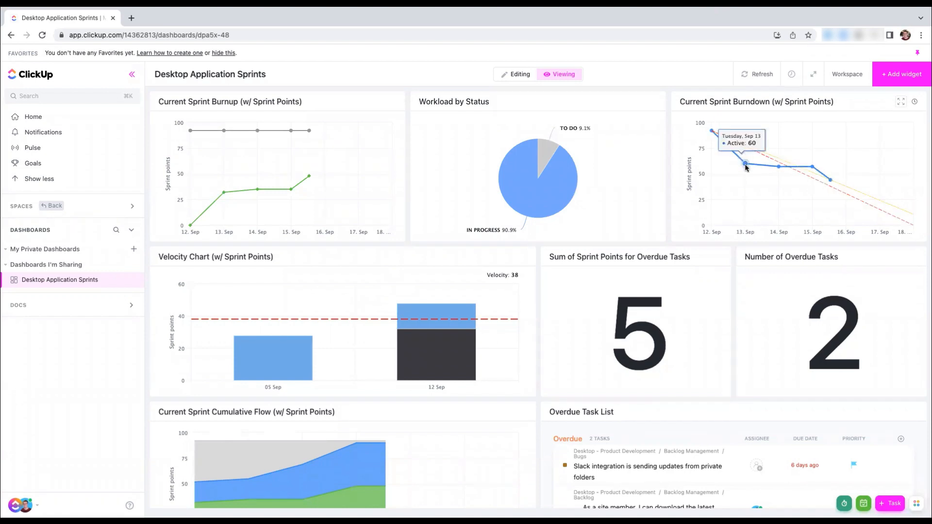
pyautogui.moveTo(834, 188)
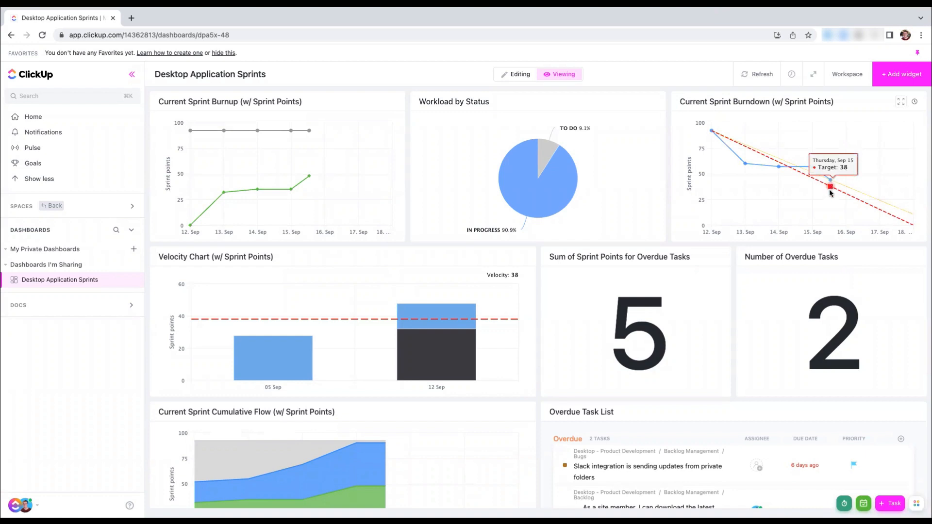
pyautogui.moveTo(879, 212)
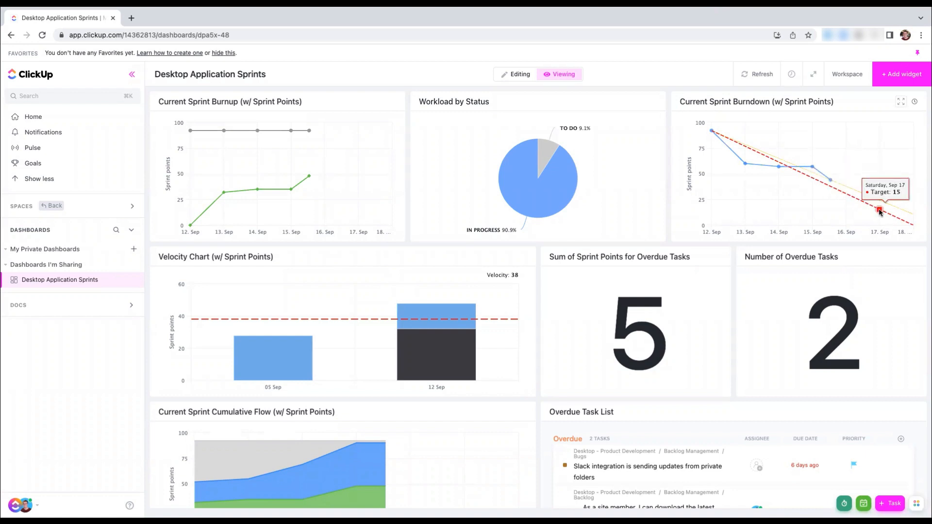
pyautogui.scroll(-5, 879, 211)
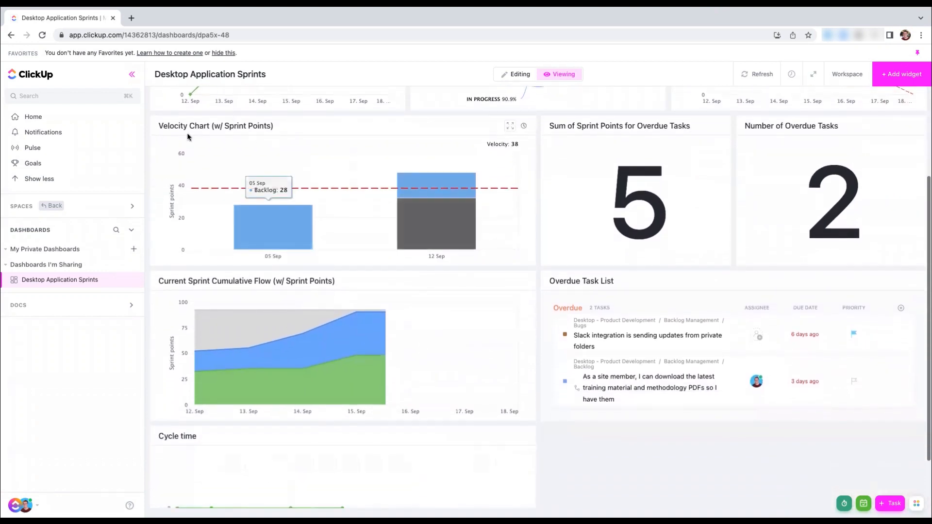
pyautogui.scroll(-3, 287, 170)
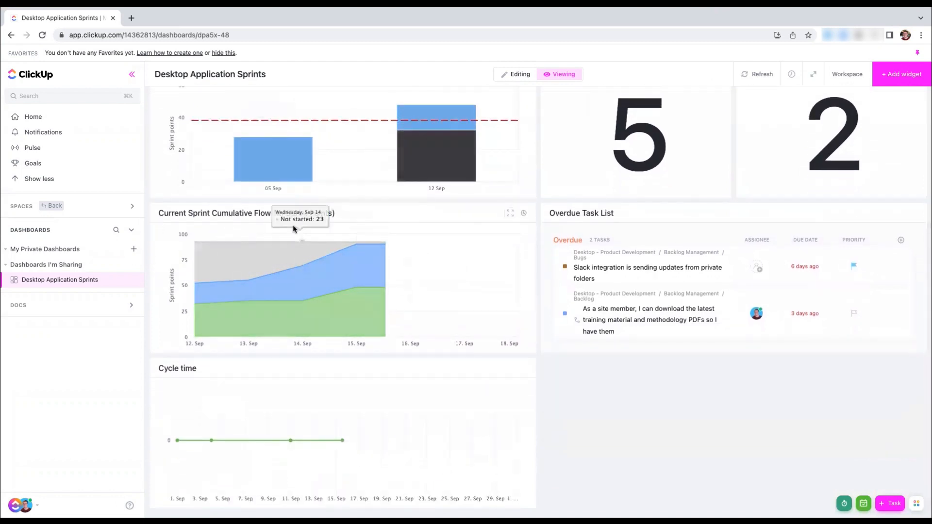
pyautogui.moveTo(244, 278)
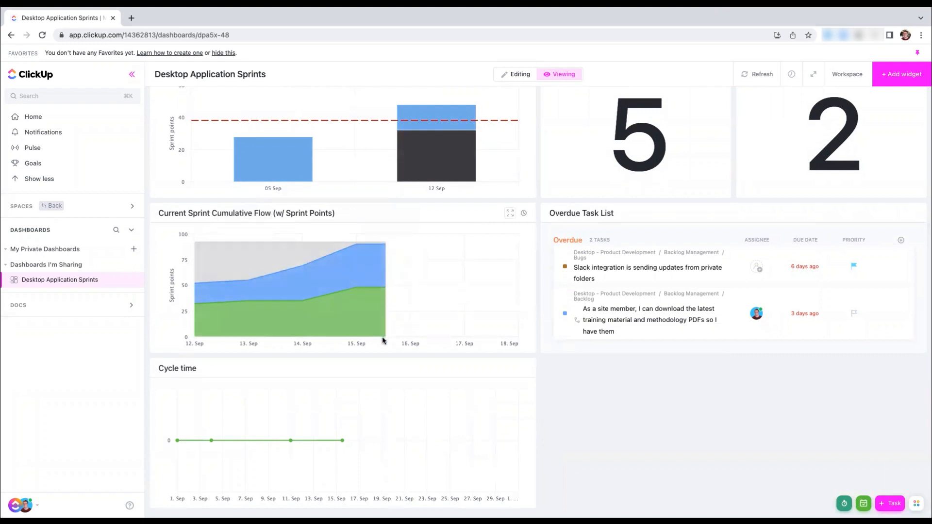
# Switch the dashboard to editing and set the Cycle time widget's location to the Sprint Folder in Desktop - Product Development, saving the widget
pyautogui.click(515, 75)
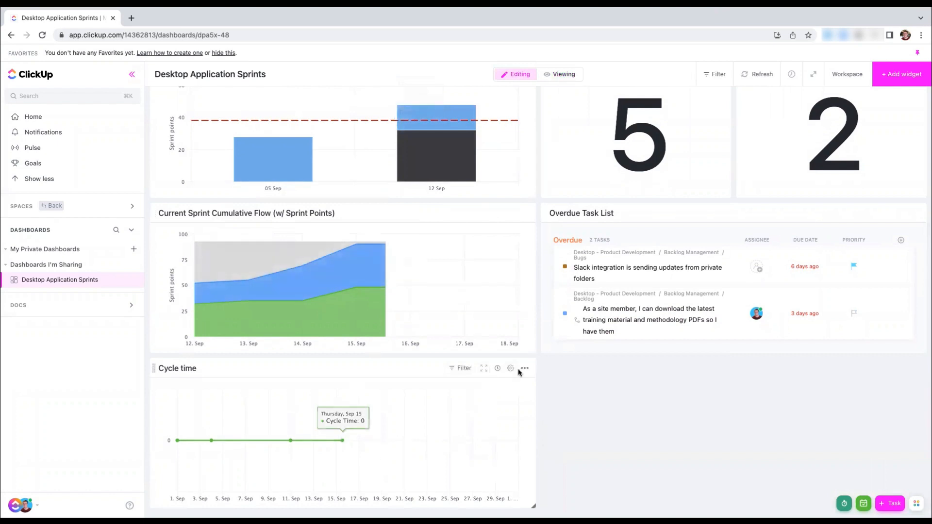
pyautogui.click(511, 369)
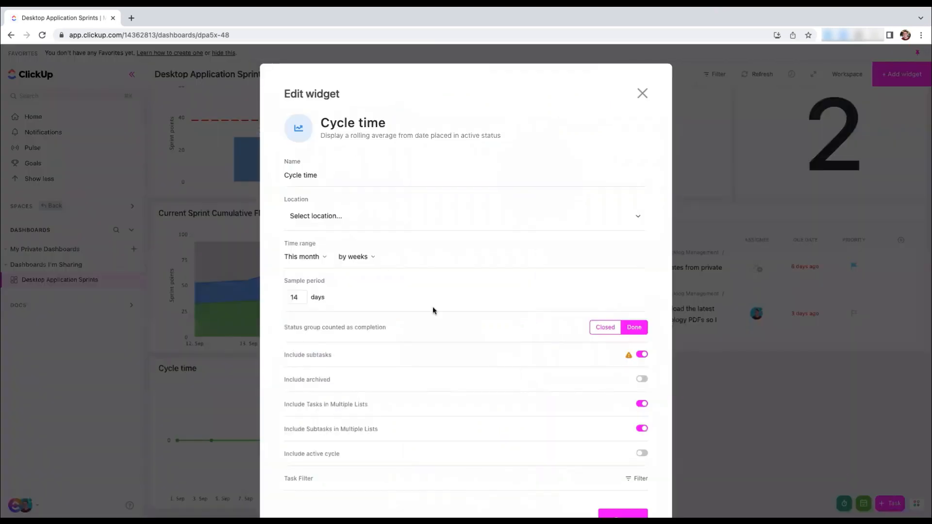
pyautogui.click(301, 217)
pyautogui.click(320, 273)
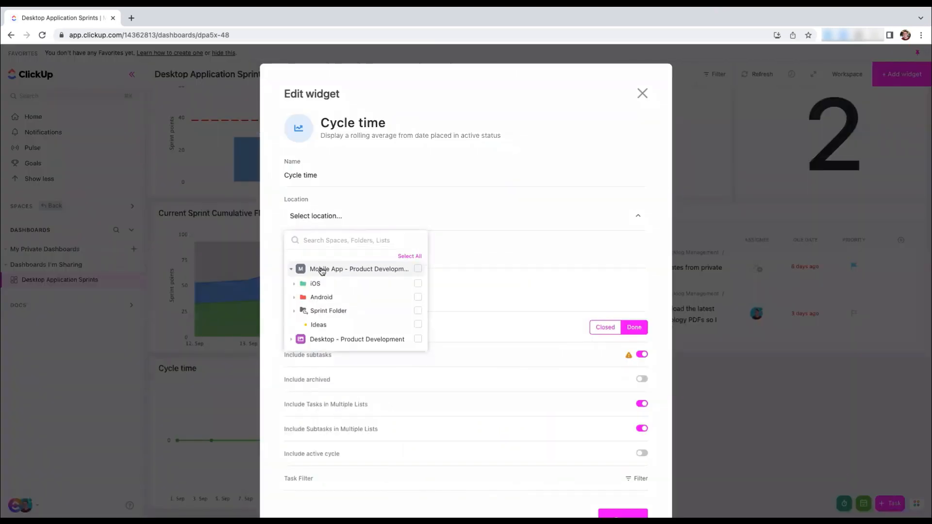
pyautogui.click(320, 270)
pyautogui.click(316, 285)
pyautogui.click(332, 314)
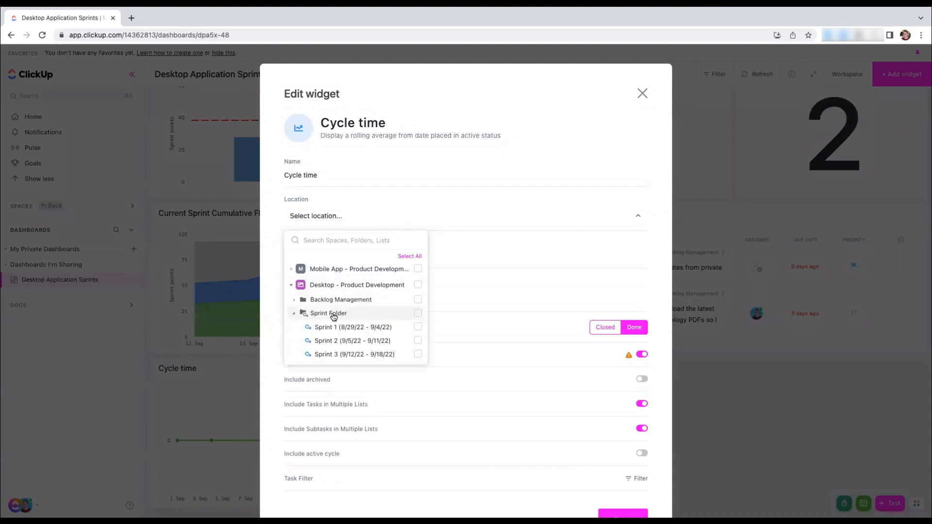
pyautogui.click(418, 313)
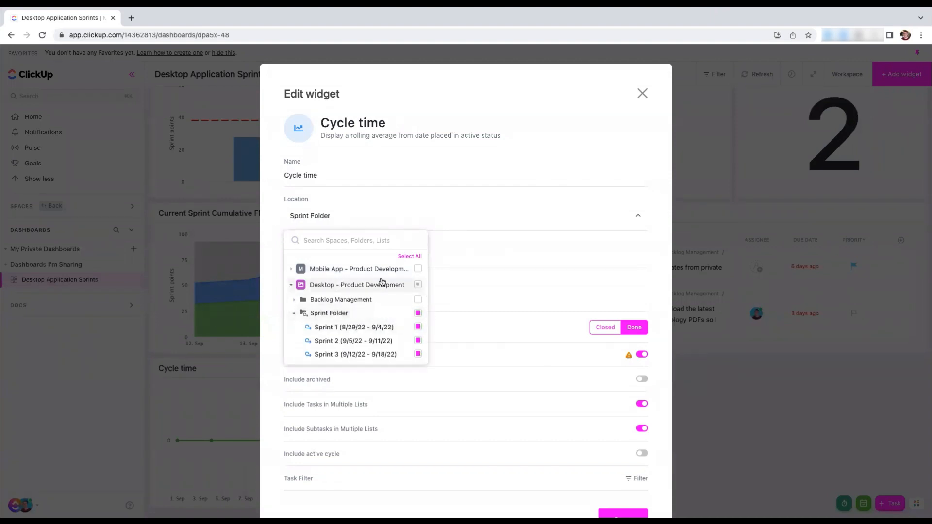
pyautogui.click(545, 242)
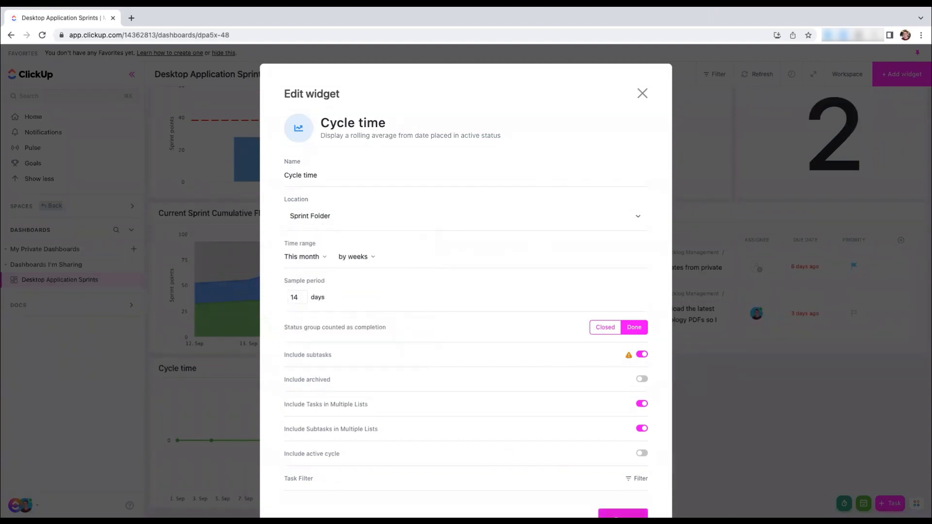
pyautogui.click(618, 515)
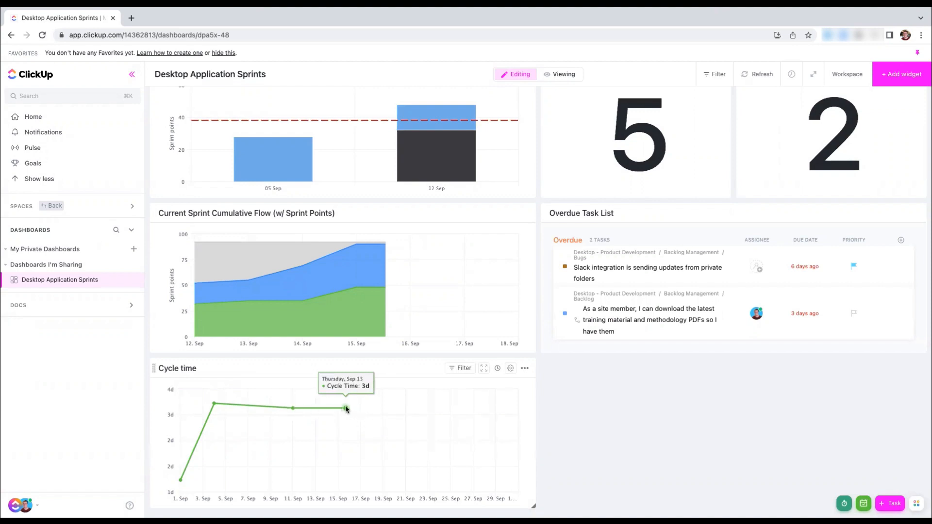
# Review the Workload by Status chart and view the Calculation widget's setup options without adding the widget
pyautogui.scroll(5, 346, 409)
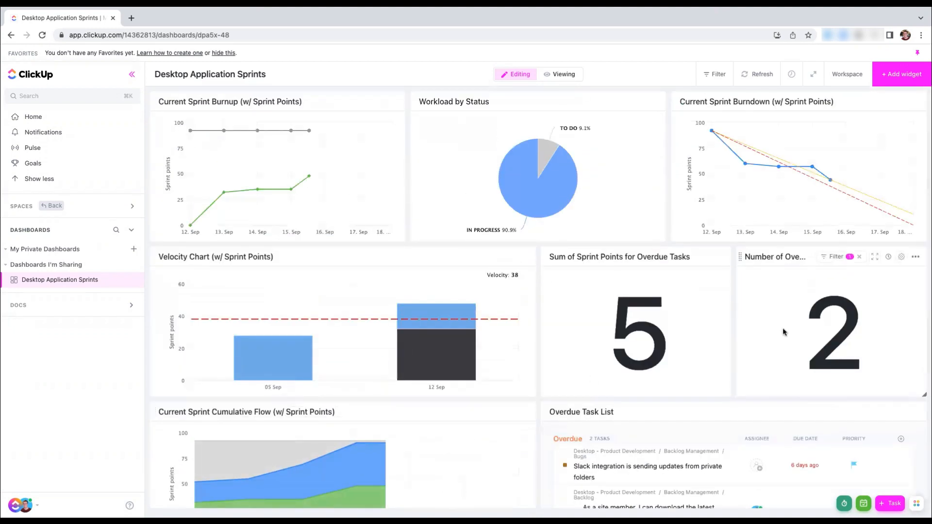
pyautogui.moveTo(522, 151)
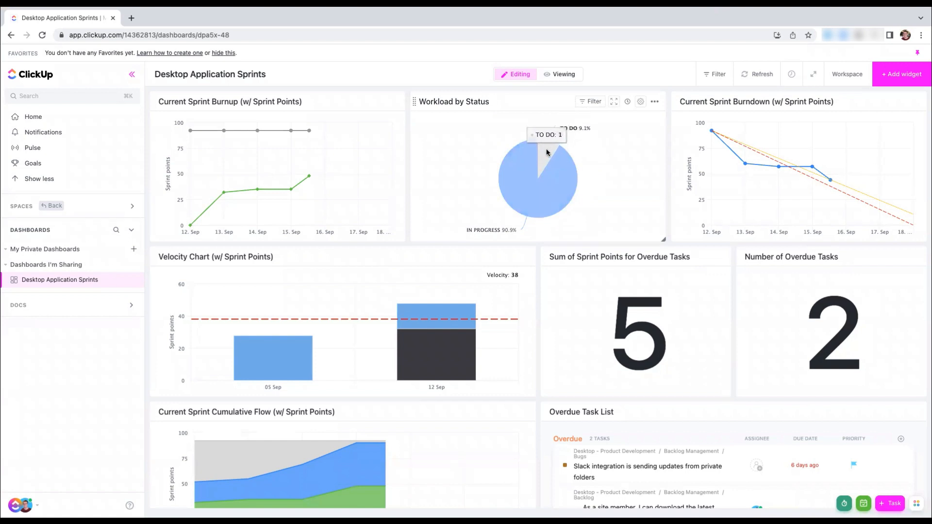
pyautogui.scroll(-3, 656, 286)
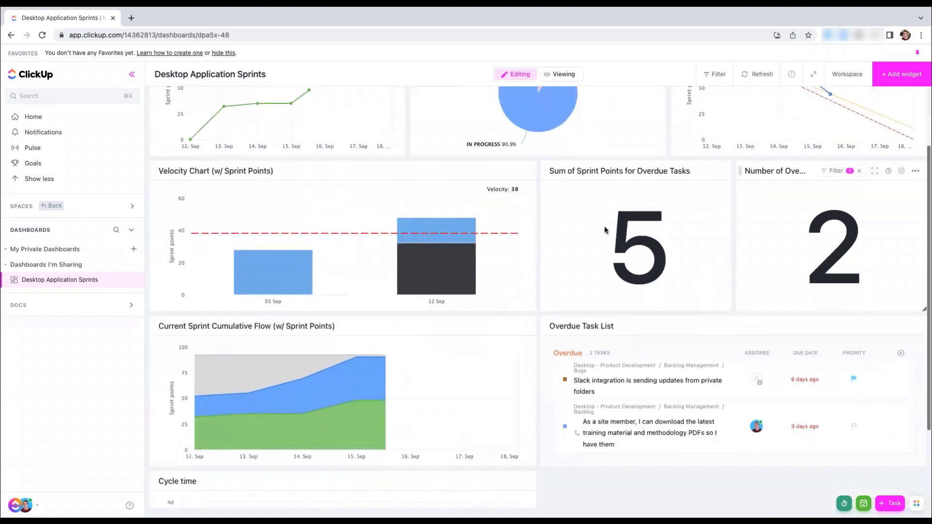
pyautogui.click(899, 78)
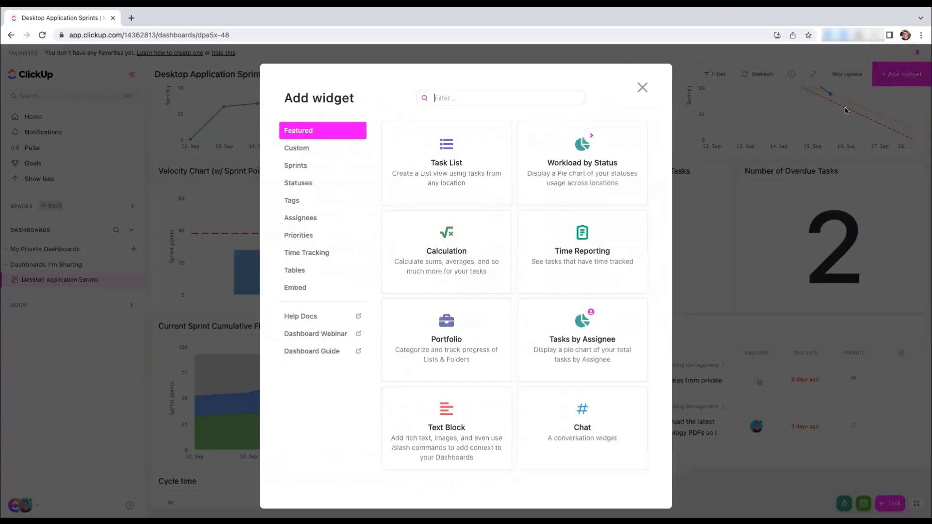
pyautogui.click(439, 248)
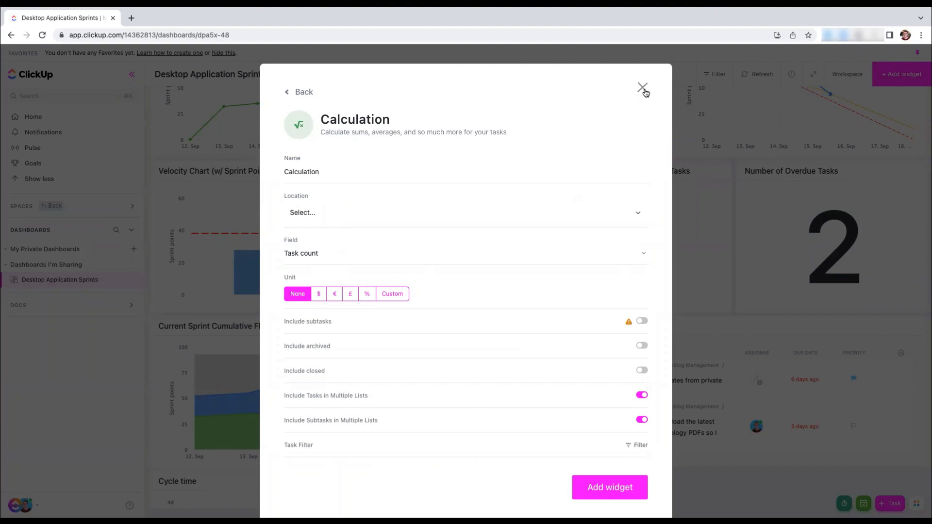
pyautogui.click(642, 87)
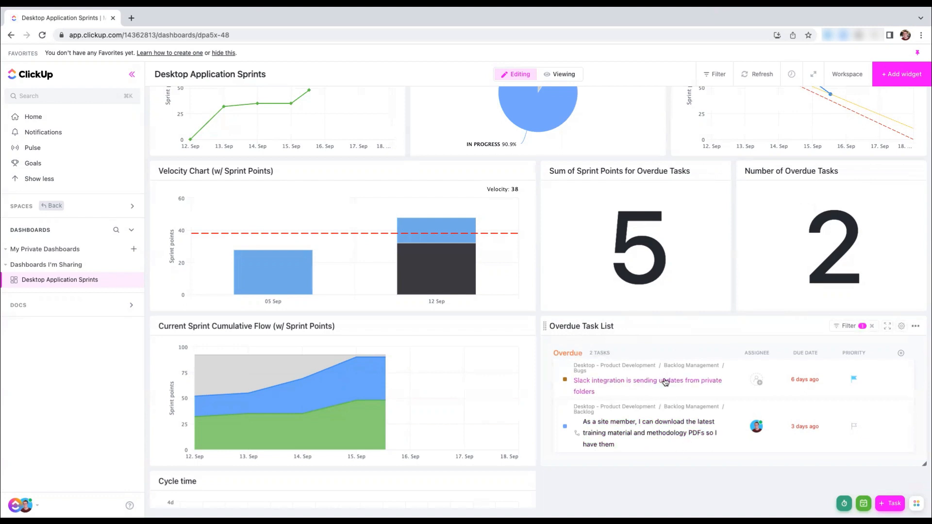
# Mark the overdue task "Slack integration is sending updates from private folders" as Resolved from the Overdue Task List
pyautogui.click(565, 379)
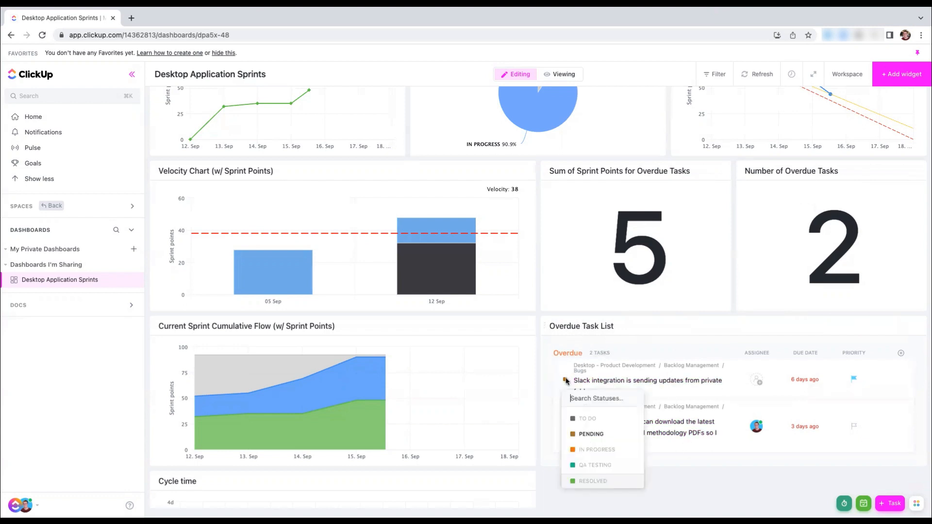
pyautogui.click(592, 483)
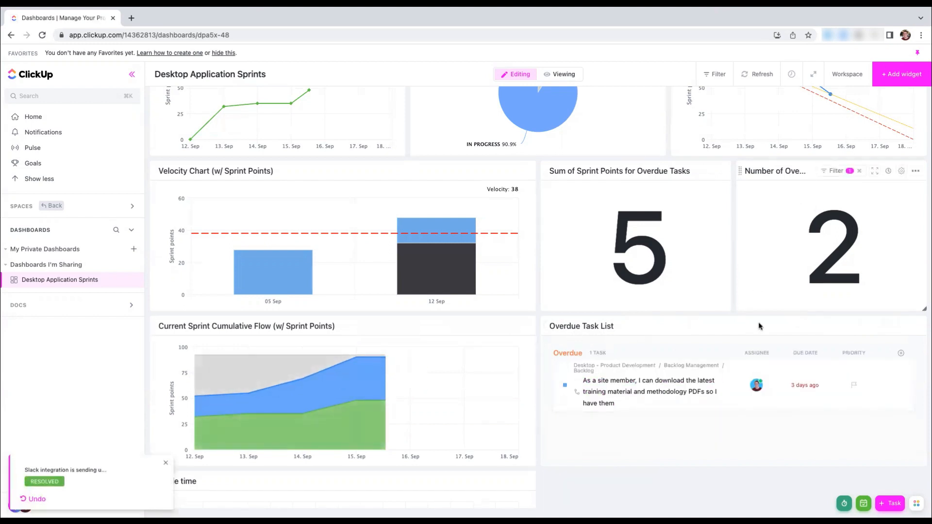
pyautogui.scroll(3, 586, 300)
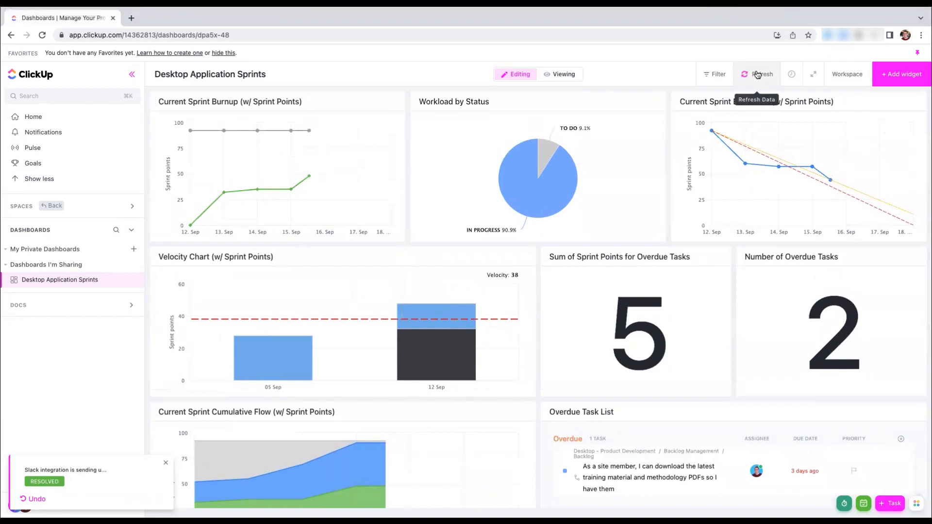
# Return the dashboard to viewing mode and view its automatic refresh intervals without changing them
pyautogui.click(562, 74)
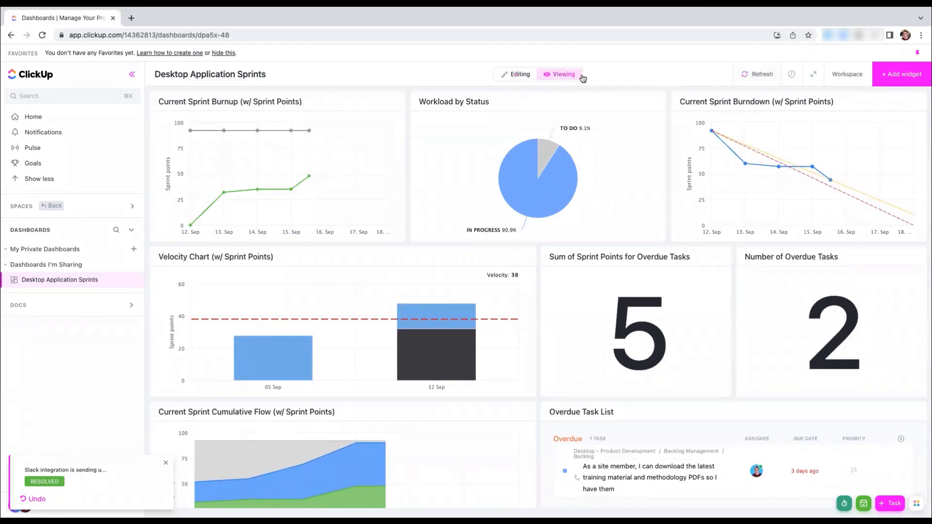
pyautogui.click(792, 74)
pyautogui.click(792, 74)
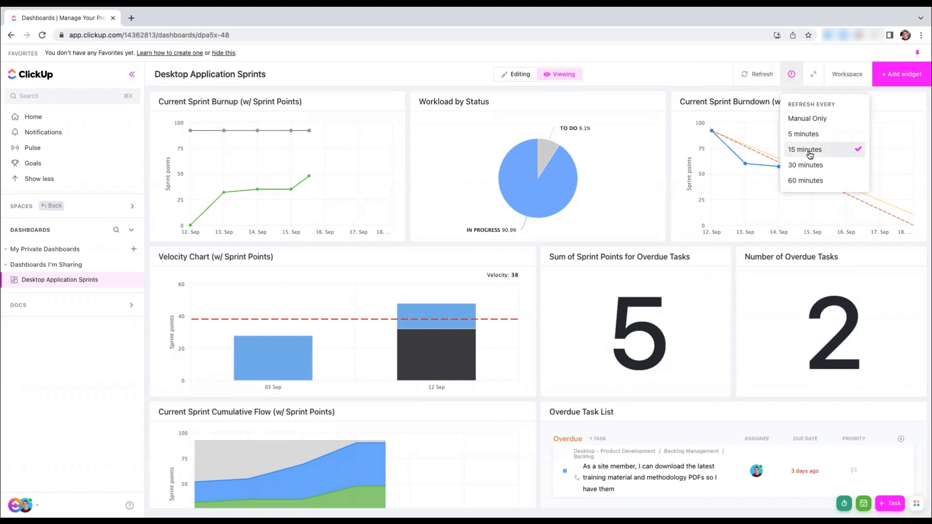
# Refresh the dashboard data and look over the reloaded sprint and overdue task widgets
pyautogui.click(758, 74)
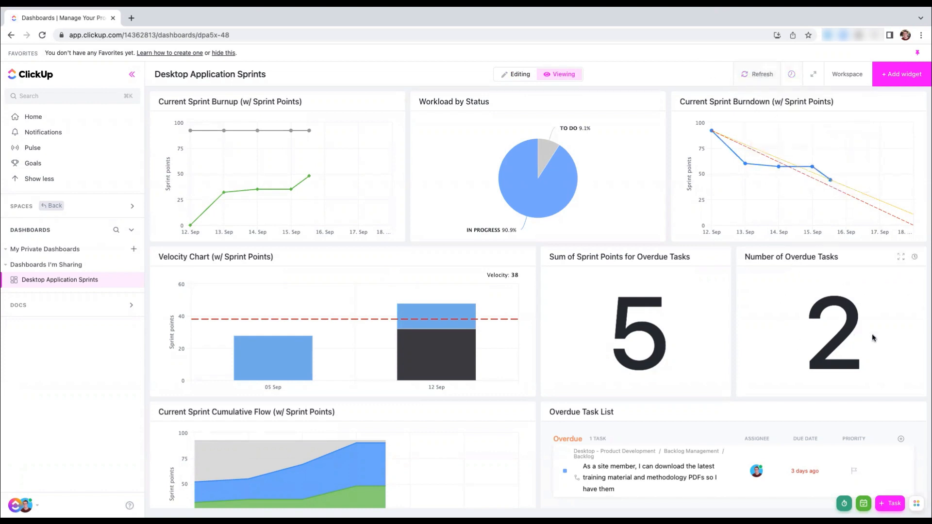
pyautogui.click(745, 75)
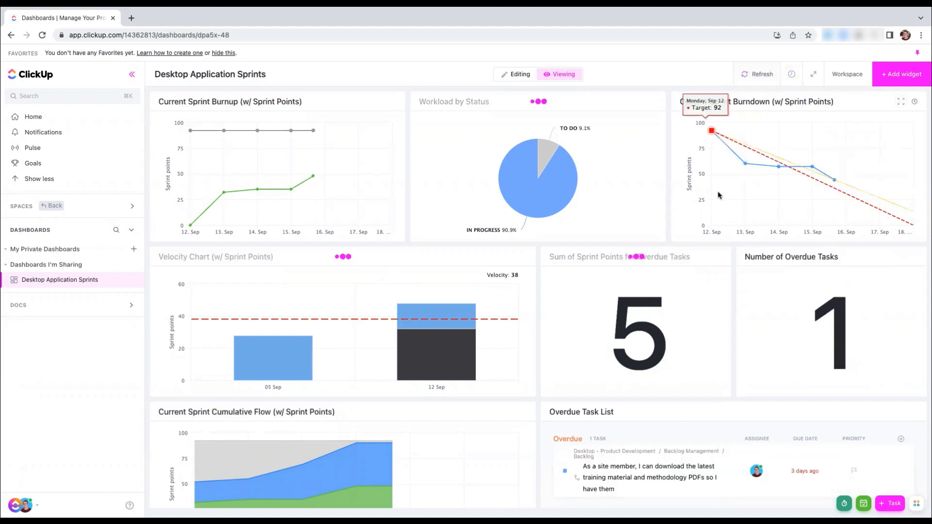
pyautogui.scroll(-2, 719, 195)
pyautogui.scroll(-3, 718, 197)
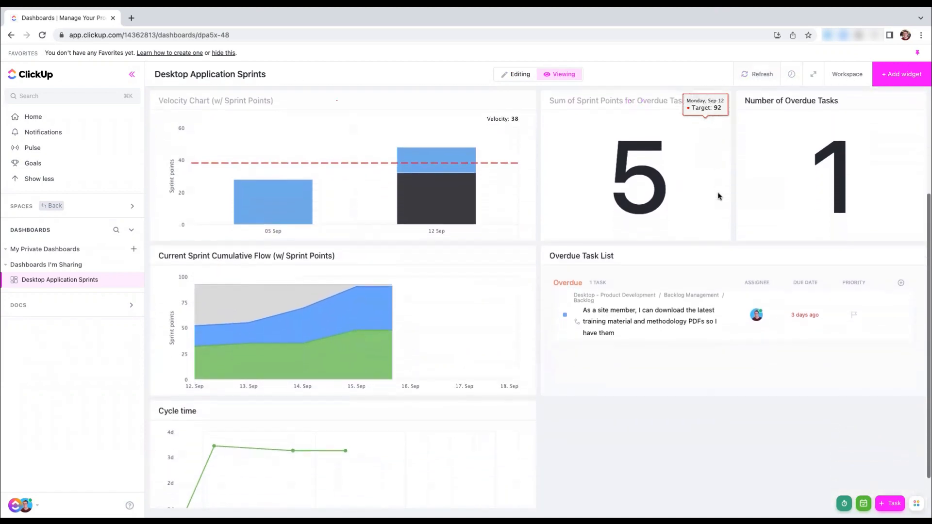
pyautogui.scroll(4, 718, 196)
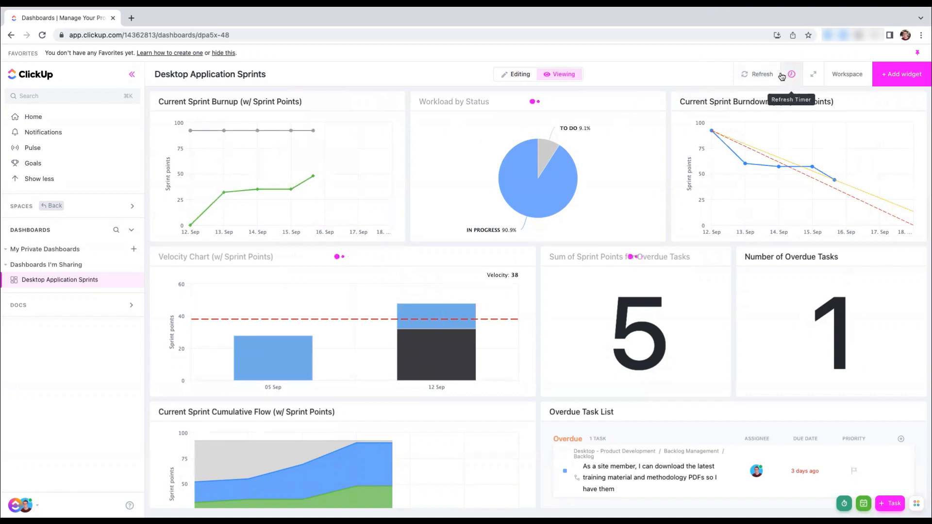
# View the dashboard's sharing options, including the private link and workspace access, without changing them
pyautogui.click(836, 78)
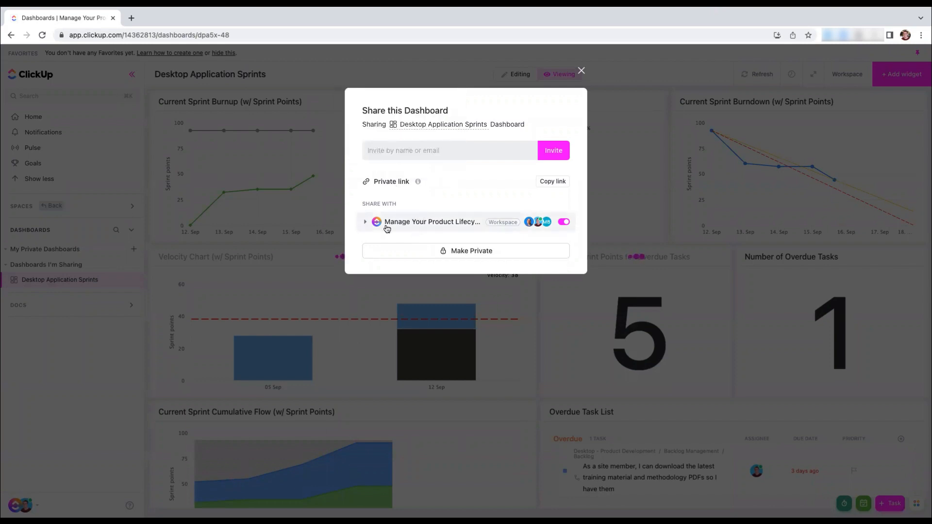
pyautogui.moveTo(381, 179)
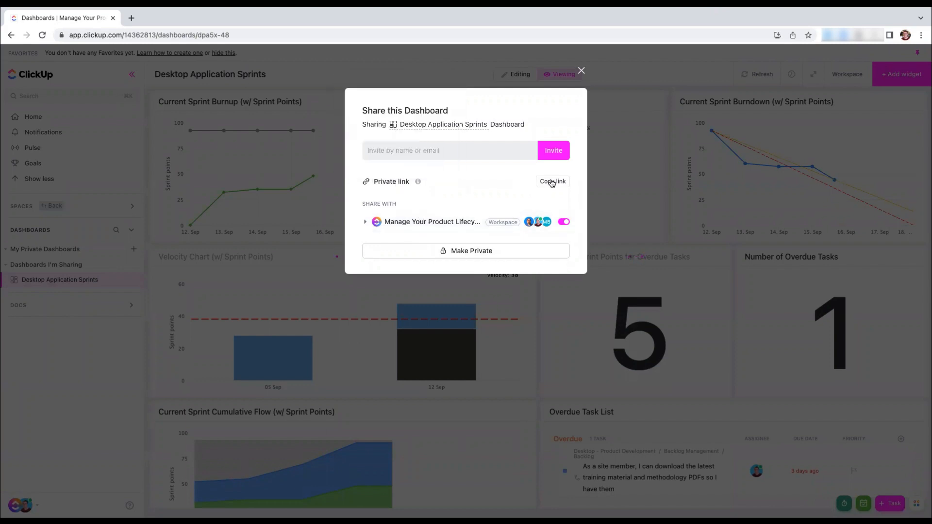
pyautogui.click(578, 71)
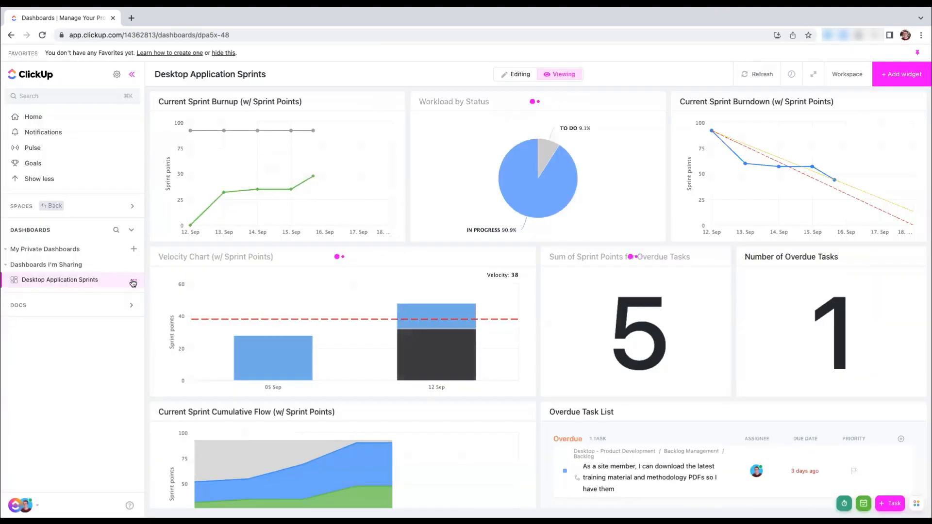
# Add the Desktop Application Sprints dashboard to the favorites
pyautogui.click(132, 281)
pyautogui.click(157, 368)
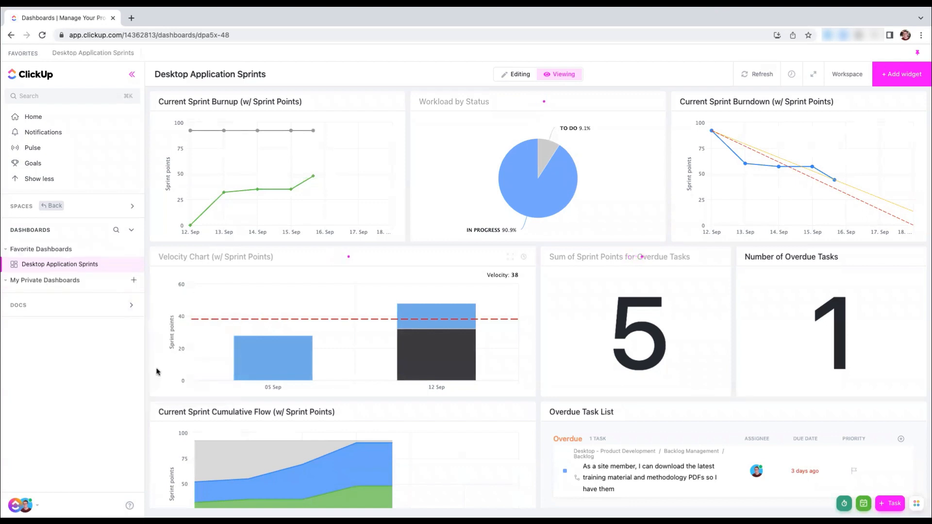
pyautogui.click(59, 58)
pyautogui.moveTo(321, 210)
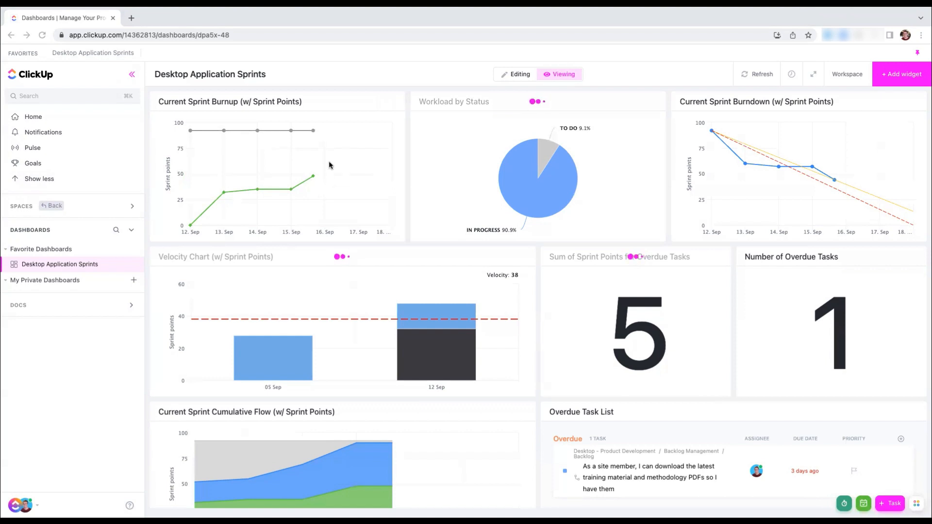
# Switch the dashboard to editing mode and open the settings of the Current Sprint Burnup widget
pyautogui.click(521, 75)
pyautogui.click(520, 75)
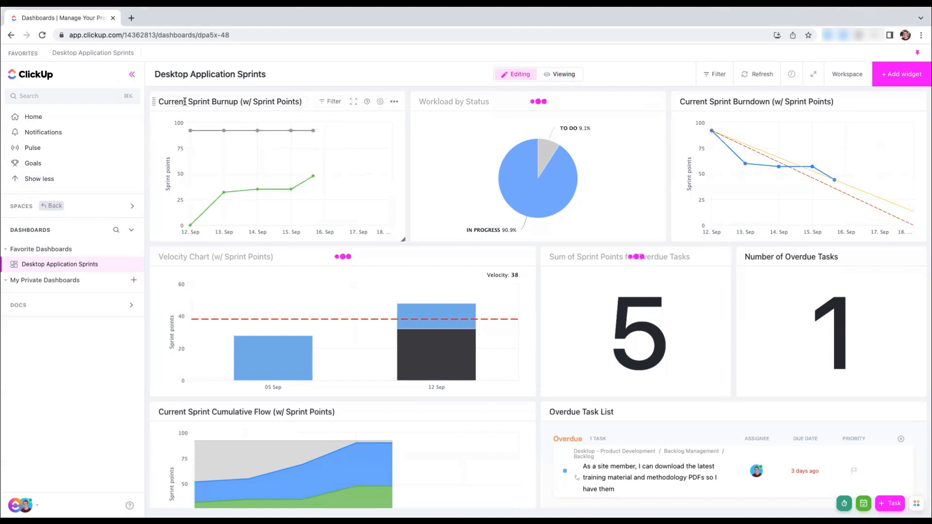
pyautogui.click(380, 103)
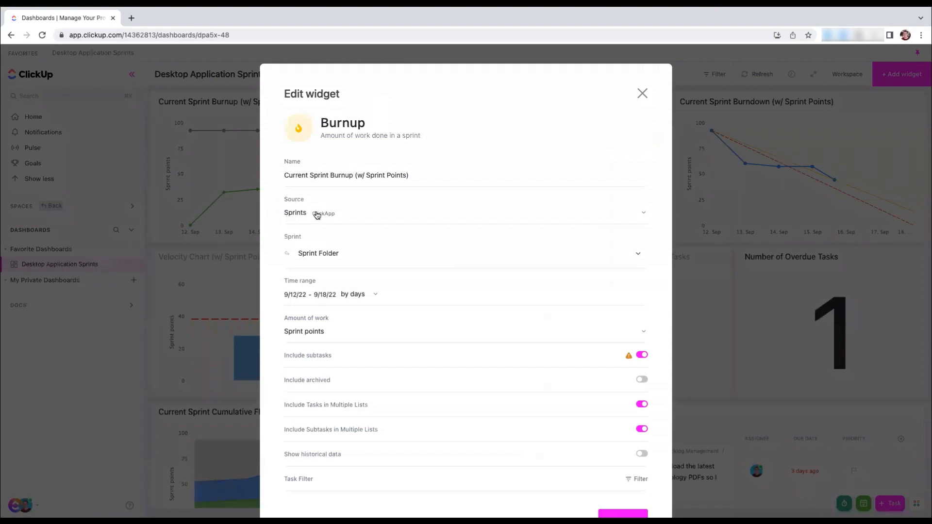
# Try using lists as the Burnup widget's source and include the Mobile App space's Android folder
pyautogui.click(291, 216)
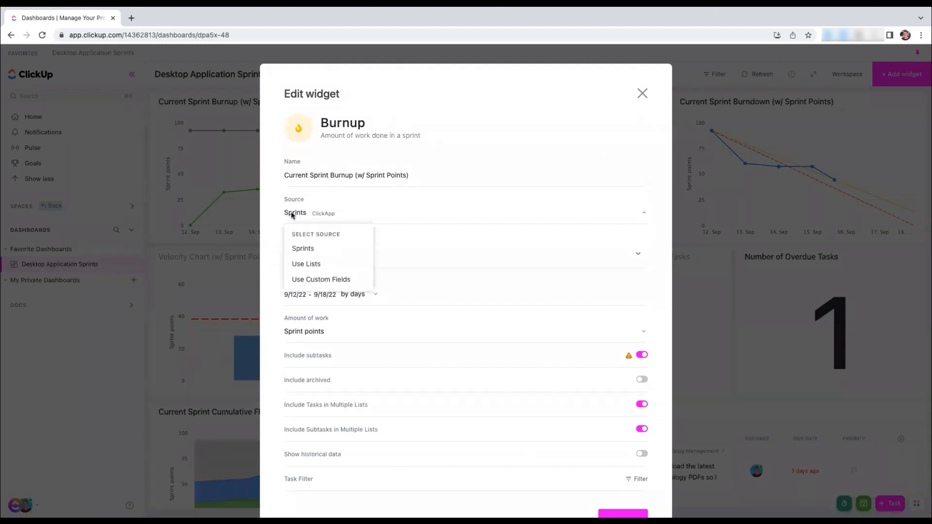
pyautogui.click(306, 265)
pyautogui.click(304, 258)
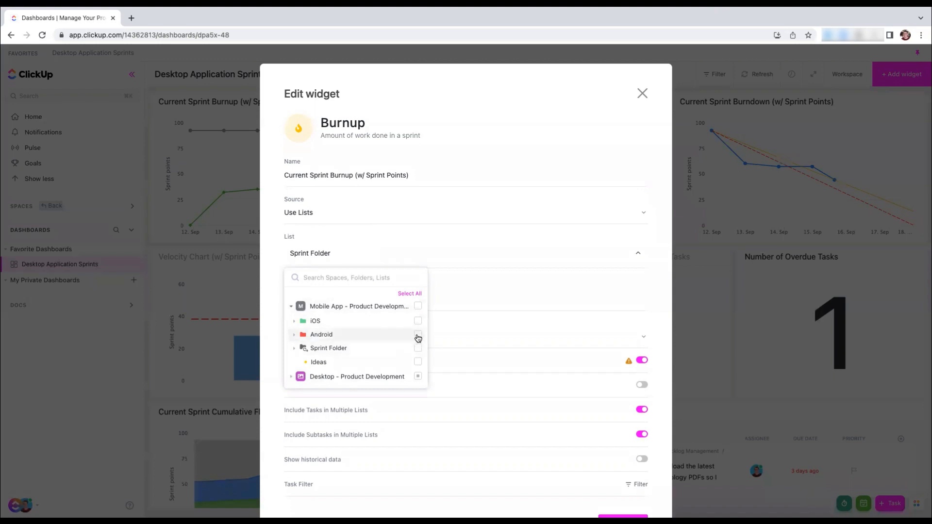
pyautogui.click(418, 334)
pyautogui.click(293, 335)
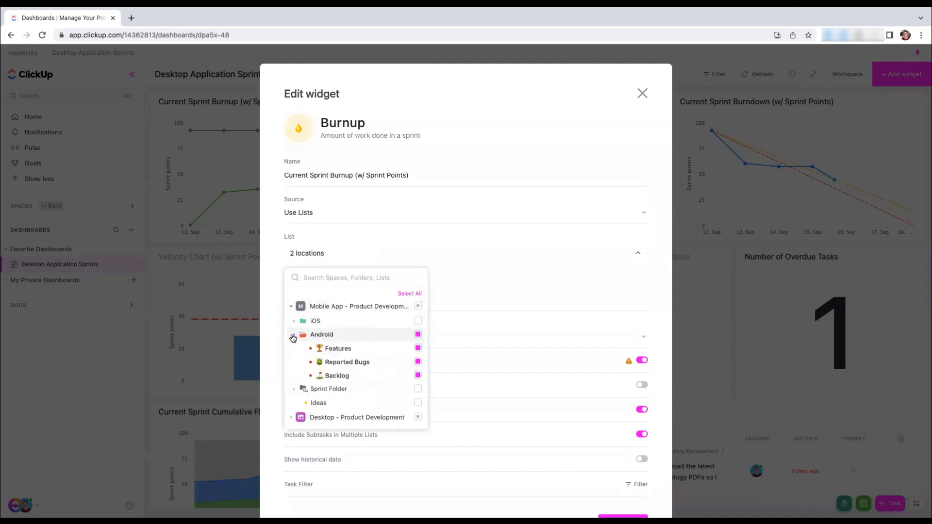
pyautogui.click(377, 335)
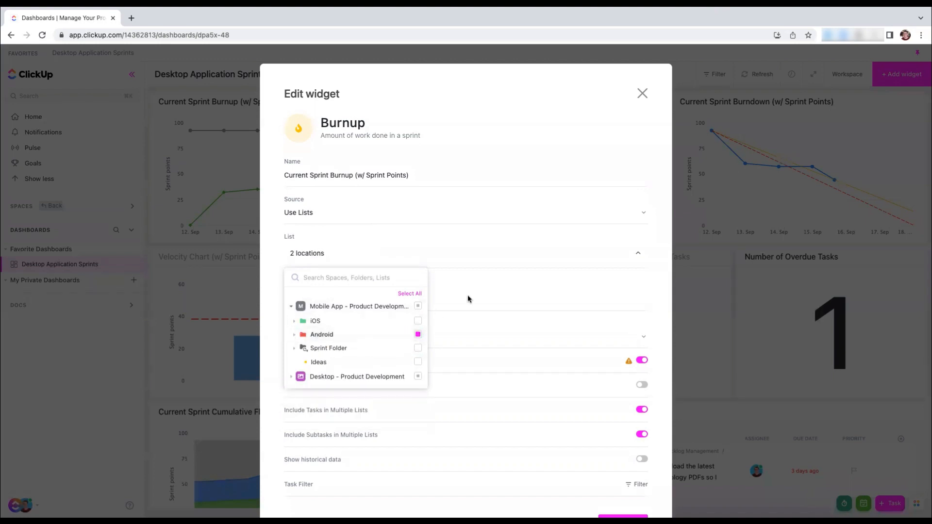
pyautogui.click(468, 295)
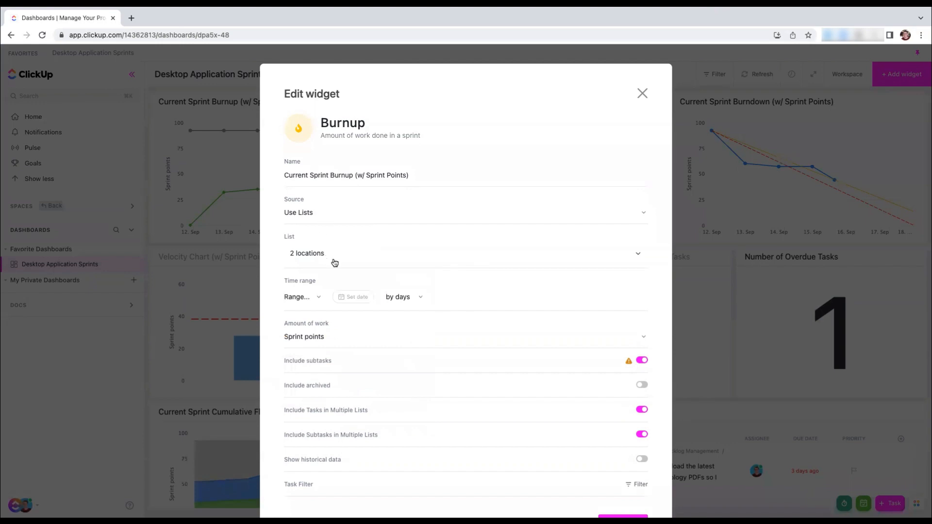
# Set the Burnup widget's source to Sprints with the current sprint in the Desktop - Product Development Sprint Folder, and save the widget
pyautogui.click(303, 218)
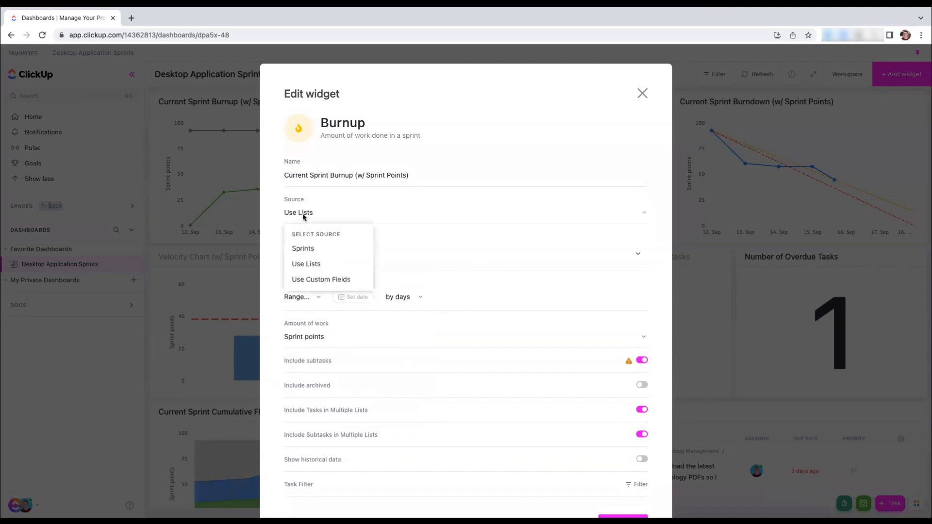
pyautogui.click(304, 248)
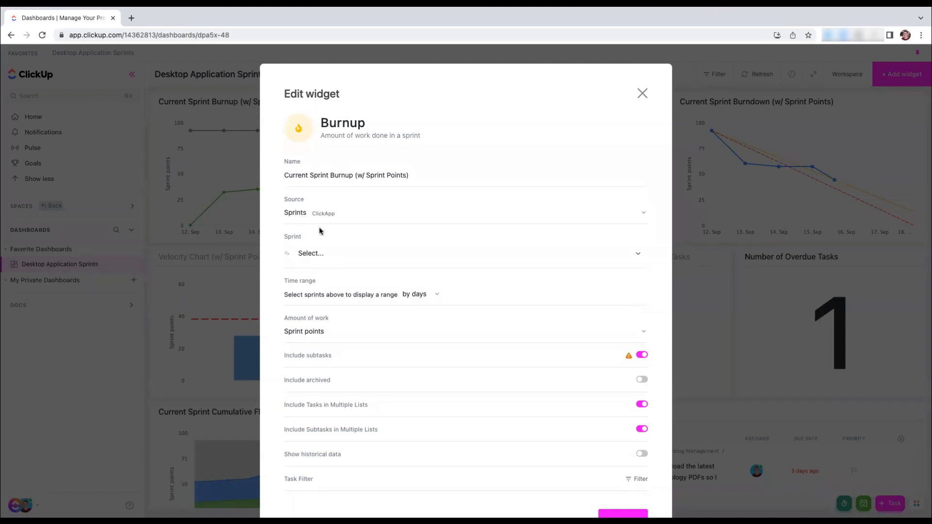
pyautogui.click(312, 259)
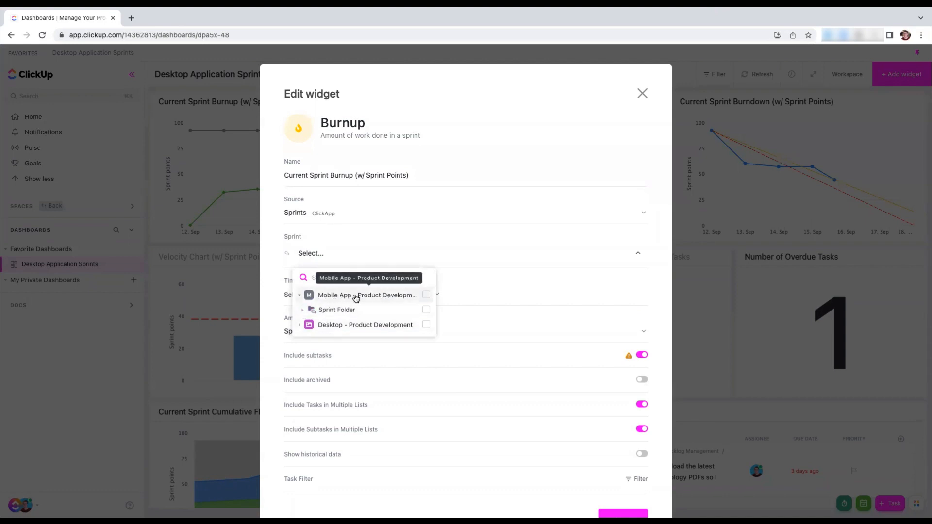
pyautogui.click(302, 310)
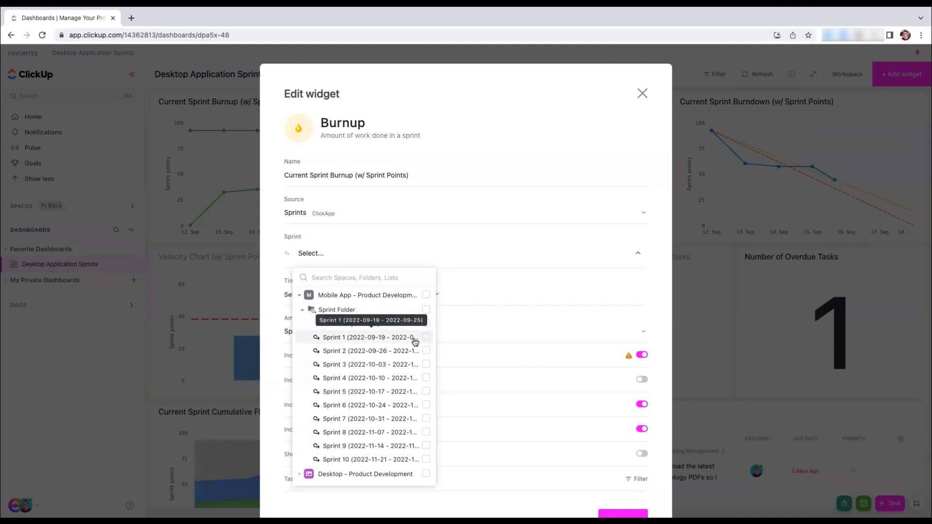
pyautogui.click(302, 309)
pyautogui.click(300, 325)
pyautogui.click(302, 339)
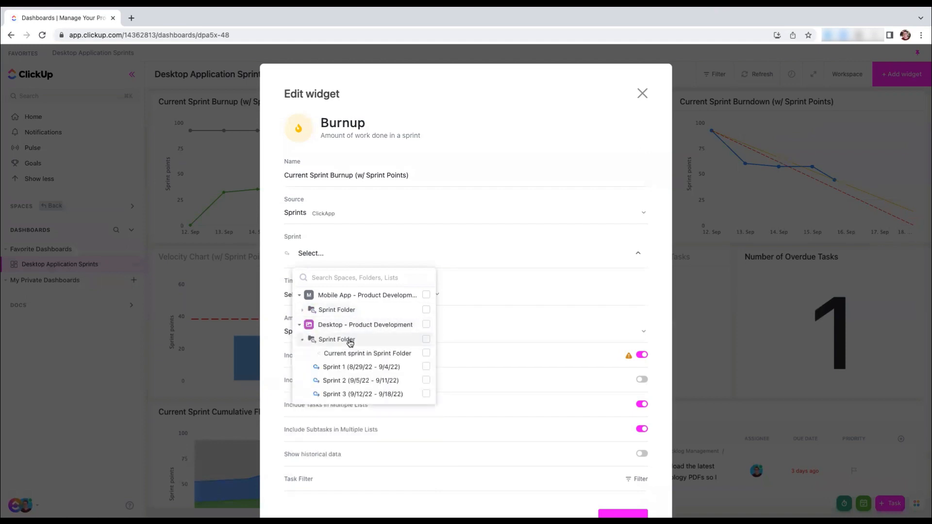
pyautogui.click(426, 354)
pyautogui.click(467, 320)
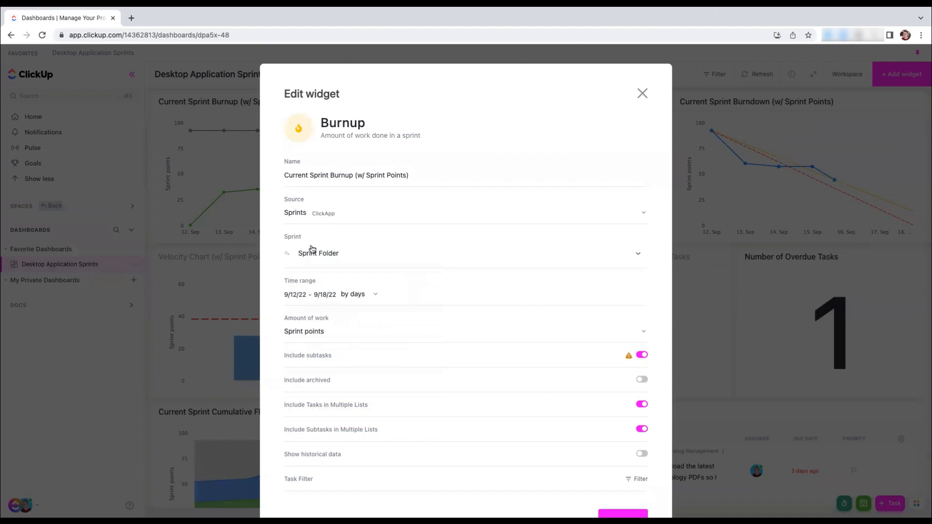
pyautogui.scroll(-3, 534, 437)
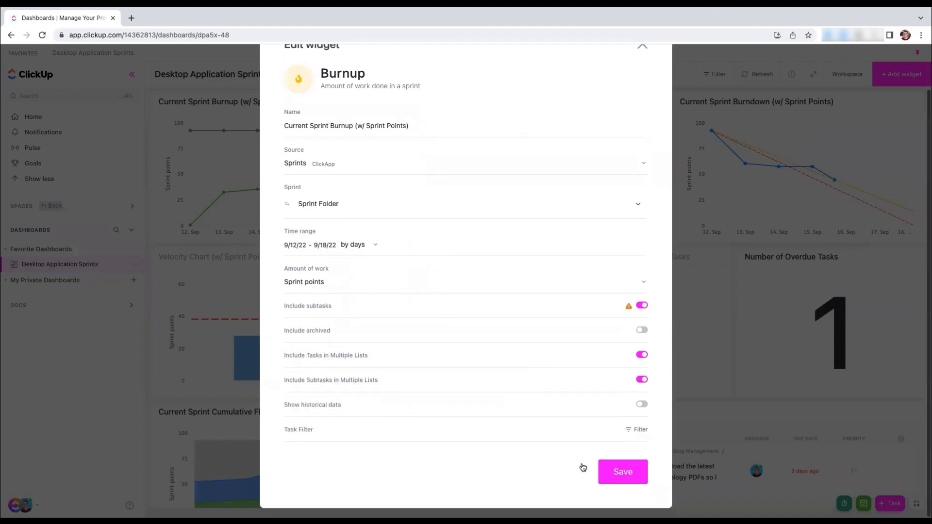
pyautogui.click(619, 469)
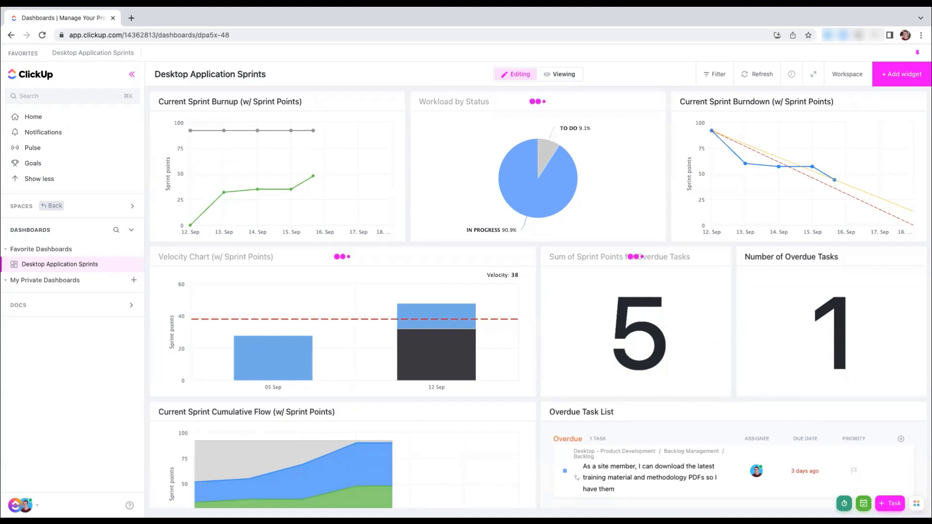
# Return to the spaces and open the Sprint Folder of the Mobile App - Product Development space
pyautogui.click(51, 205)
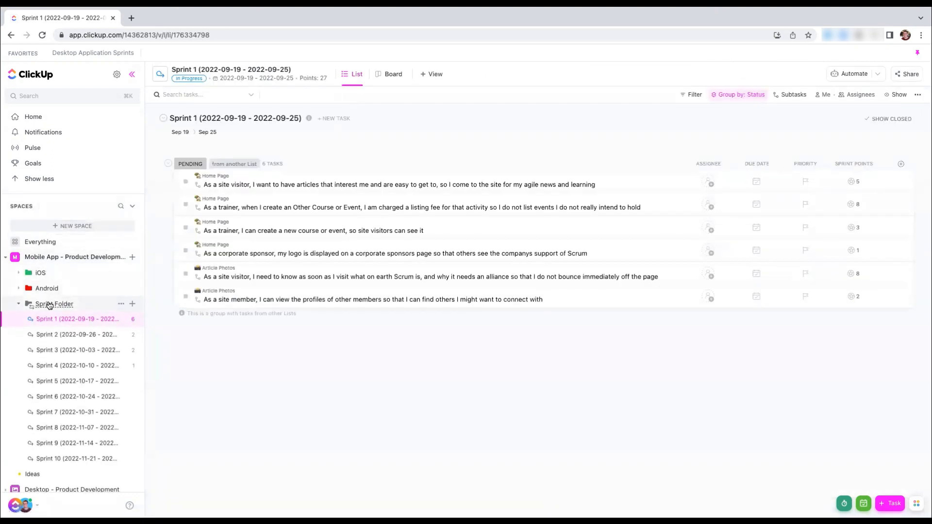
pyautogui.click(49, 304)
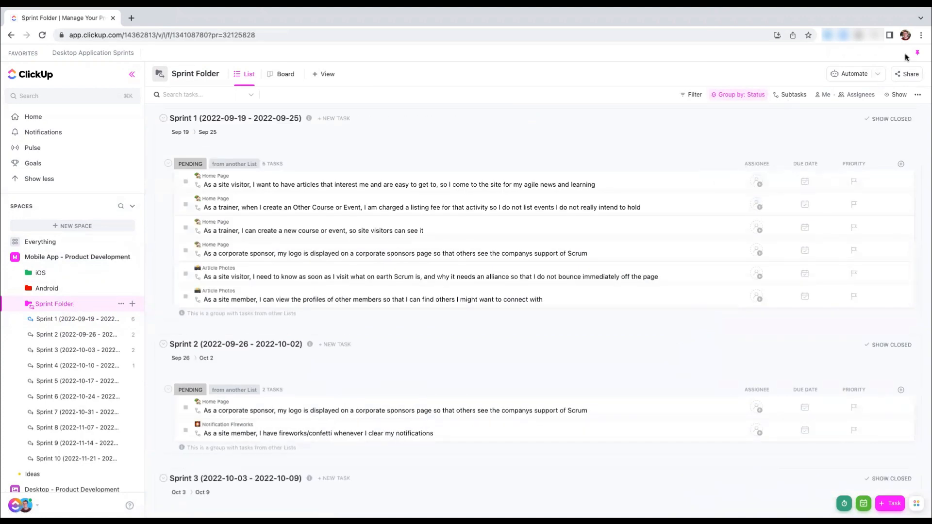
# Draft a Sprint Folder automation that adds tasks to a list when their status changes from Any to Complete, and discard it
pyautogui.click(846, 77)
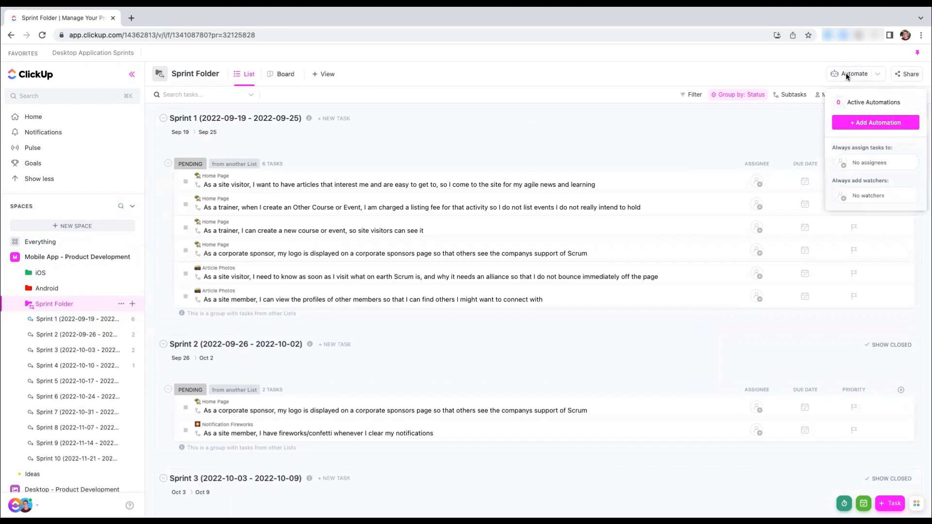
pyautogui.click(847, 78)
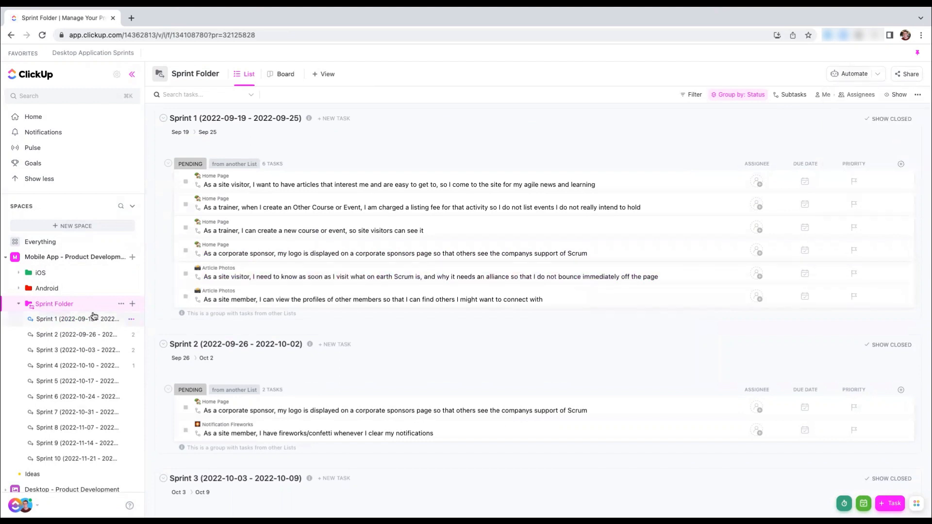
pyautogui.click(853, 76)
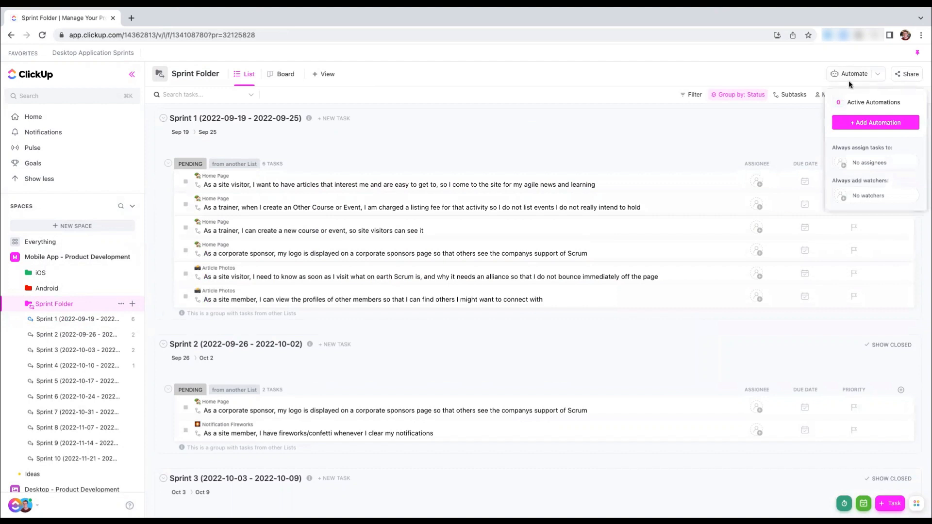
pyautogui.click(856, 122)
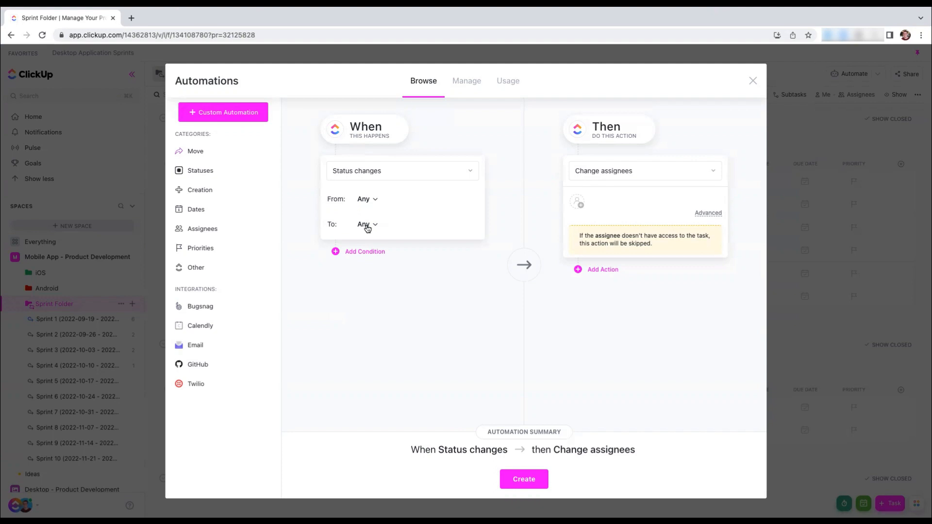
pyautogui.click(365, 225)
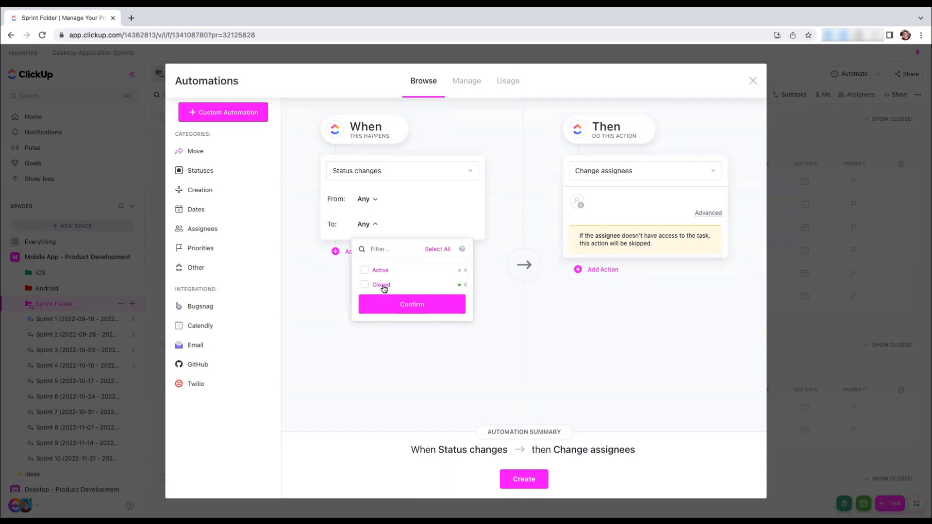
pyautogui.click(365, 284)
pyautogui.click(375, 222)
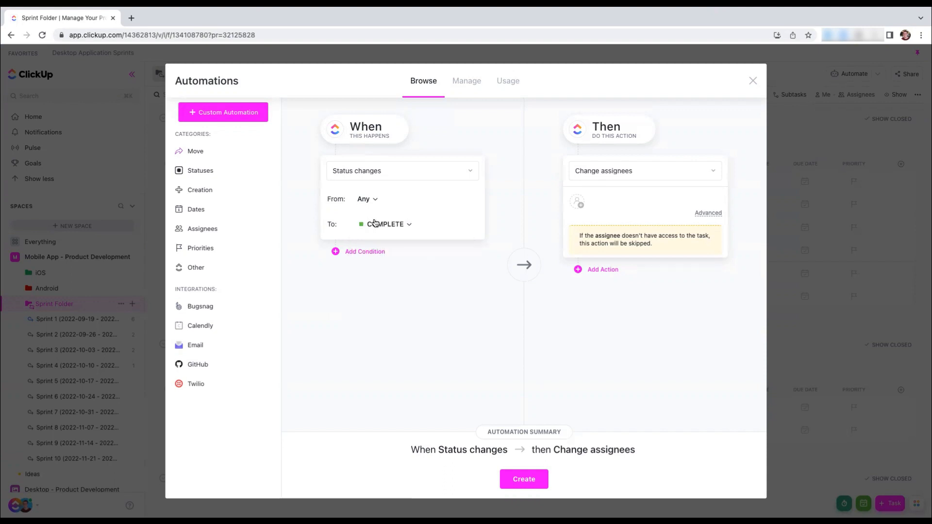
pyautogui.click(627, 172)
pyautogui.scroll(-3, 613, 419)
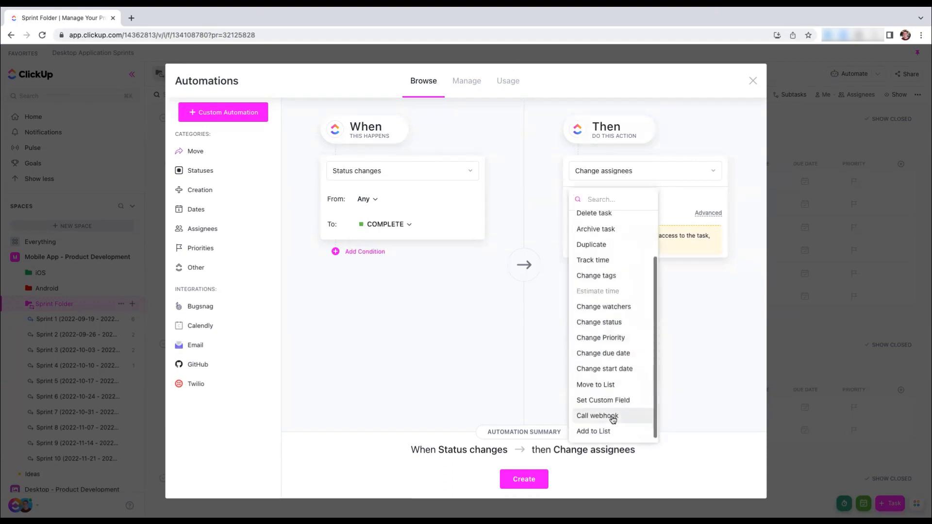
pyautogui.click(609, 432)
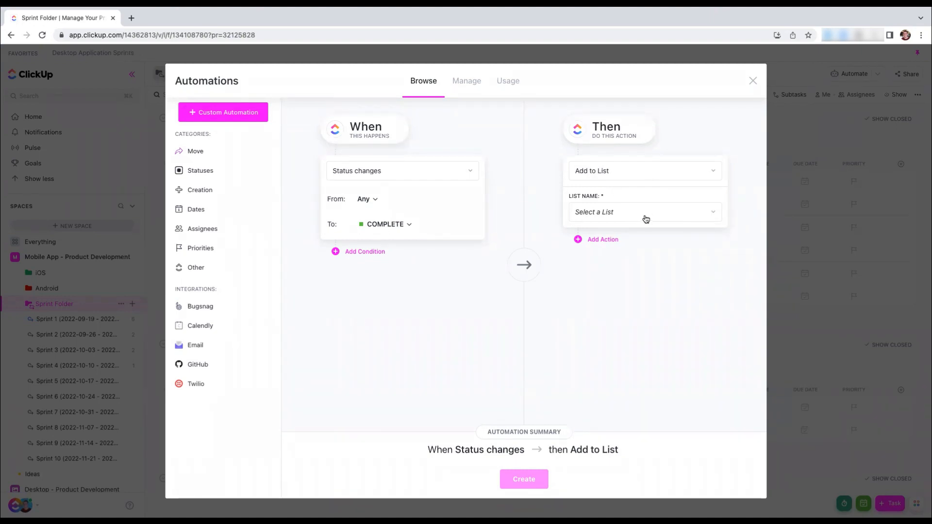
pyautogui.click(751, 80)
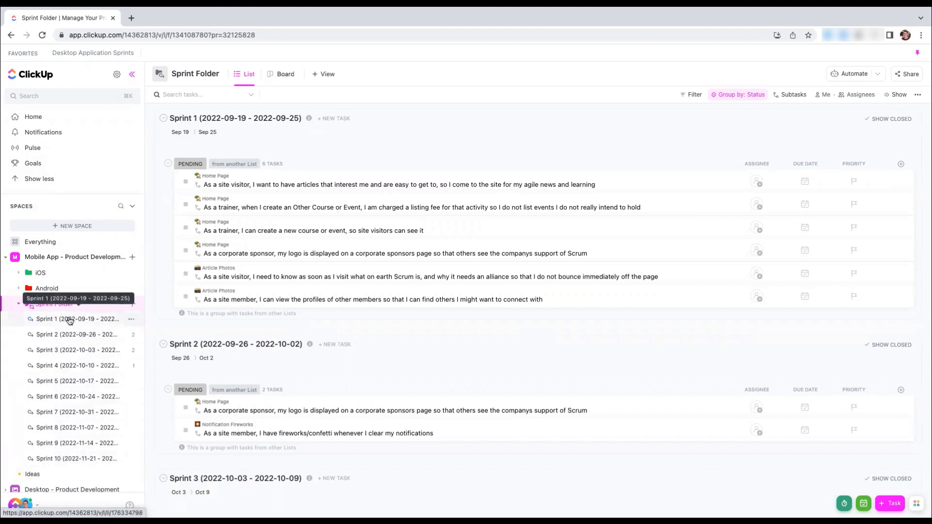
# Archive the Sprint 1 (2022-09-19 - 2022-09-25) list and collapse the Sprint Folder
pyautogui.click(131, 323)
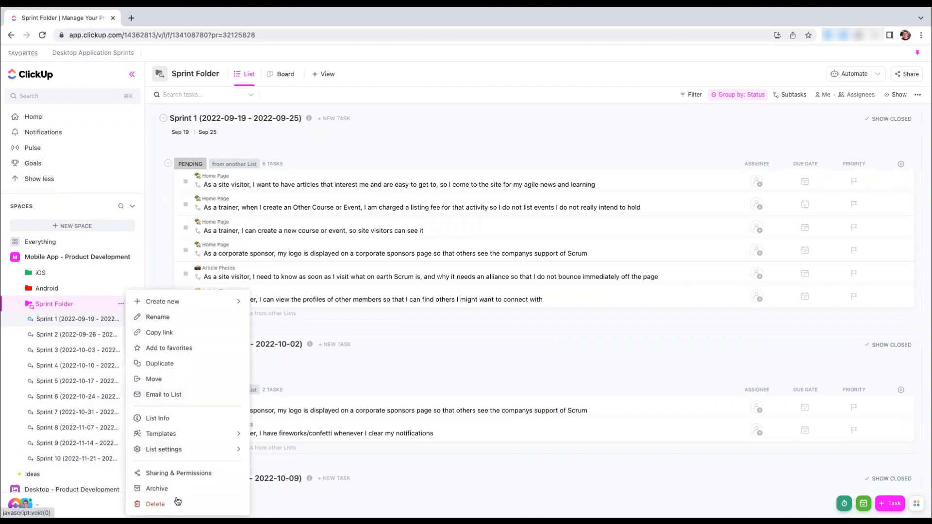
pyautogui.click(168, 490)
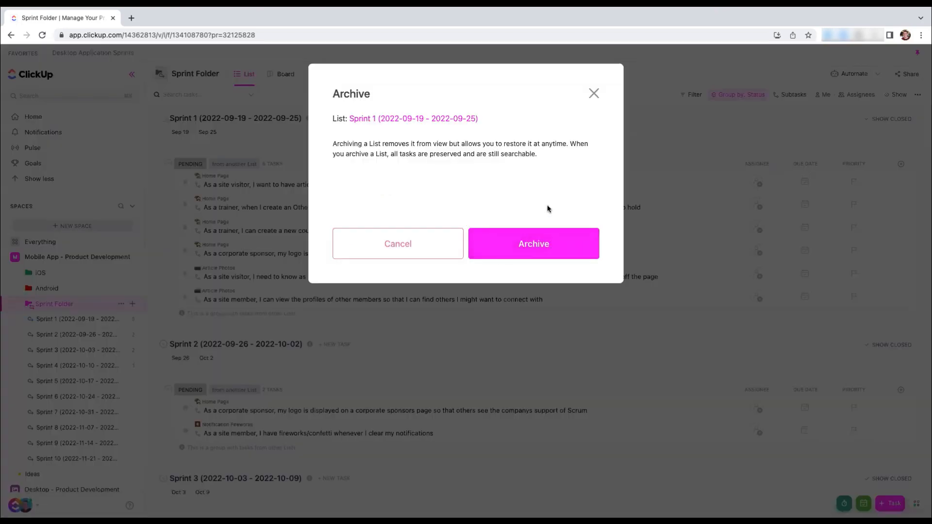
pyautogui.click(544, 251)
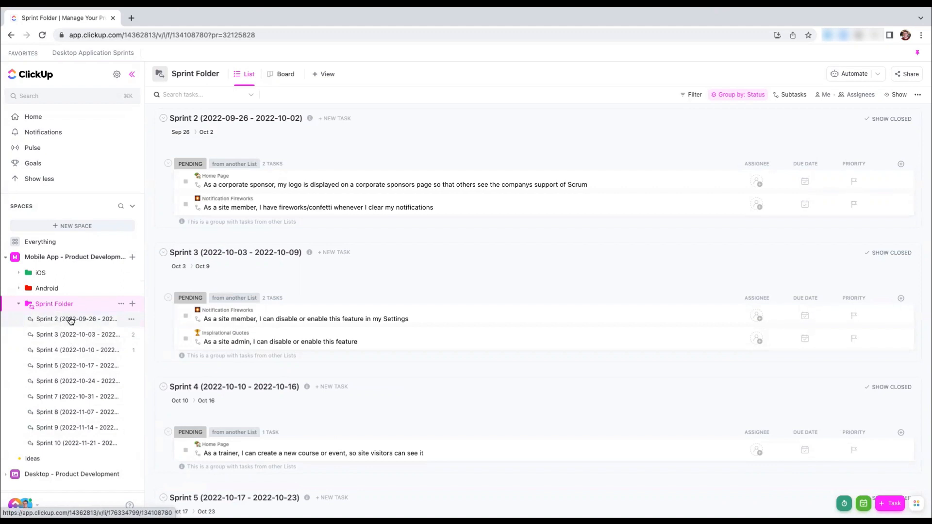
pyautogui.click(51, 305)
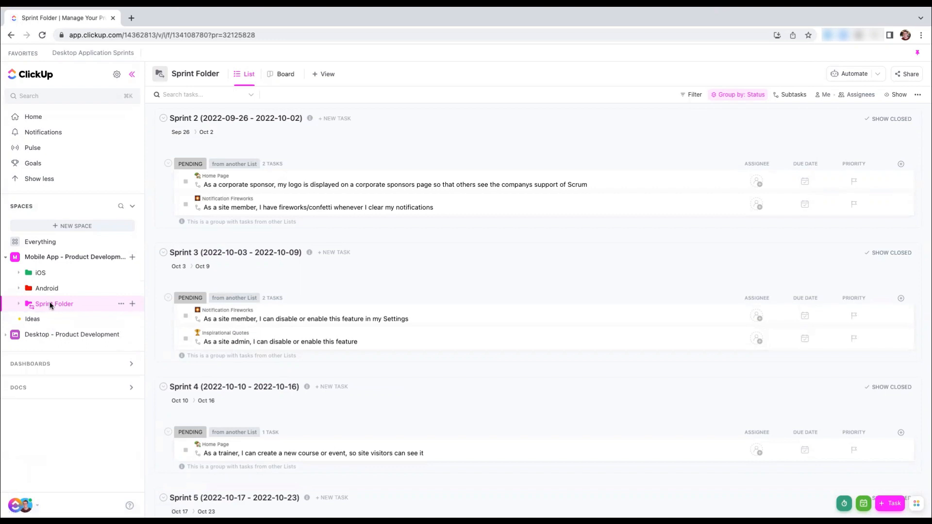
# Expand the Sprint Folder and assign yourself to the "in my Settings" task in Sprint 3 and the Home Page task in Sprint 4
pyautogui.click(53, 305)
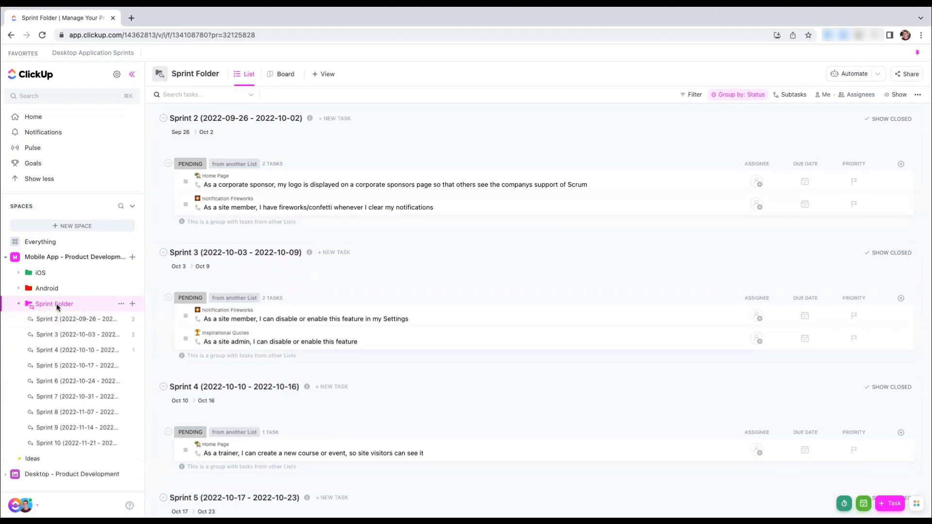
pyautogui.click(759, 316)
pyautogui.click(779, 384)
pyautogui.click(756, 450)
pyautogui.click(781, 382)
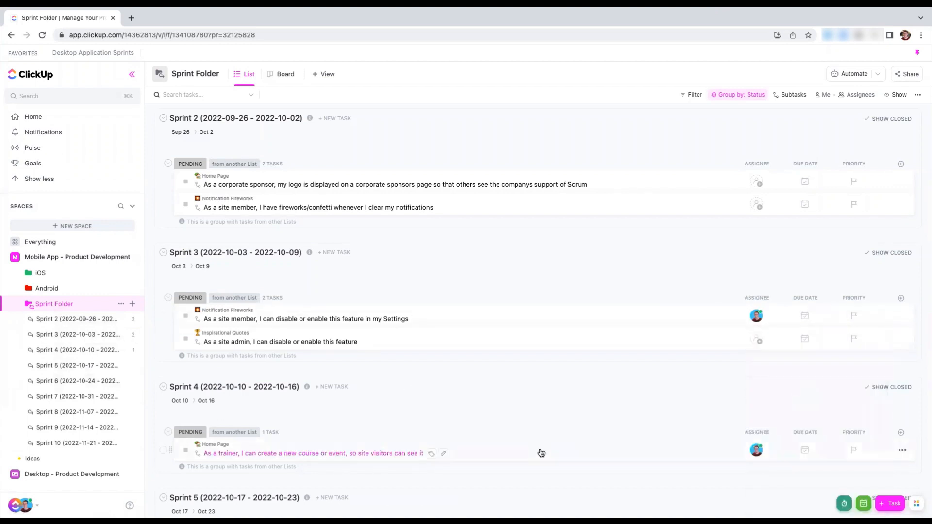
pyautogui.scroll(-3, 541, 453)
pyautogui.scroll(3, 718, 420)
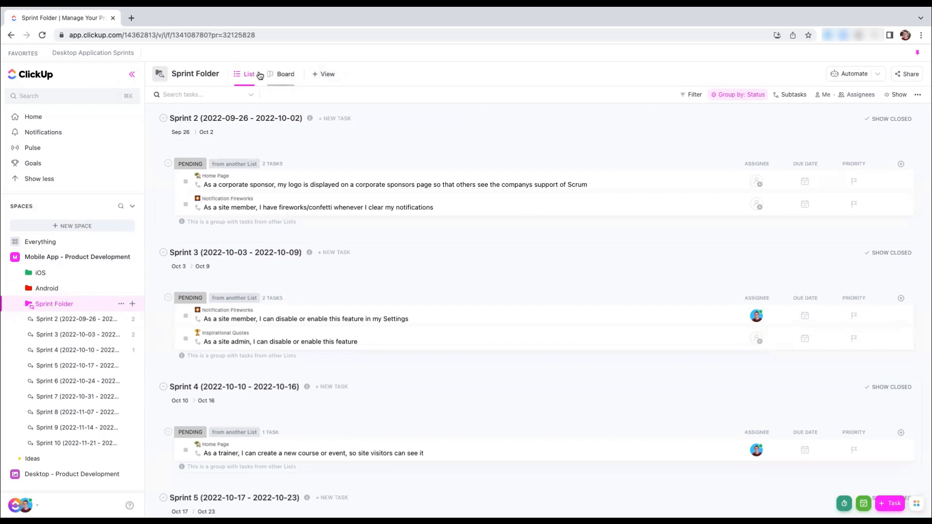
# Duplicate the Sprint Folder's List view as another list view
pyautogui.click(268, 73)
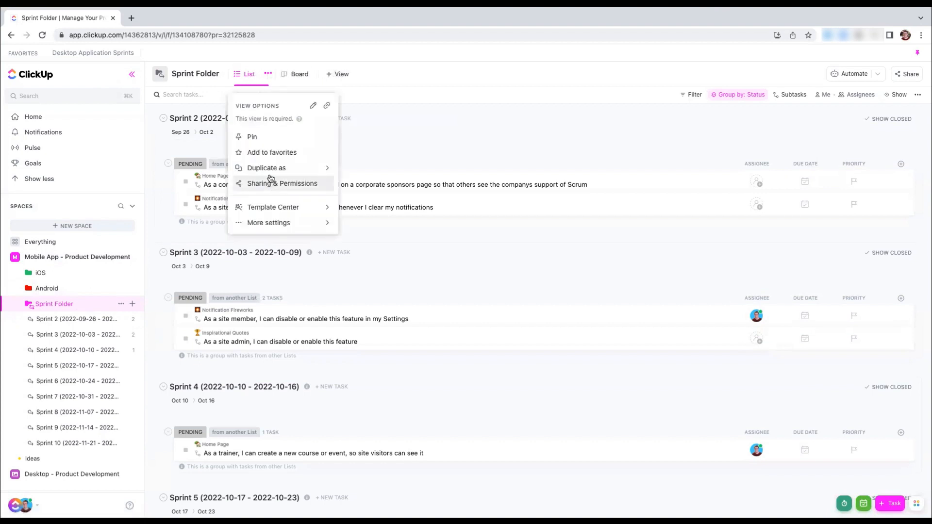
pyautogui.moveTo(272, 168)
pyautogui.click(381, 181)
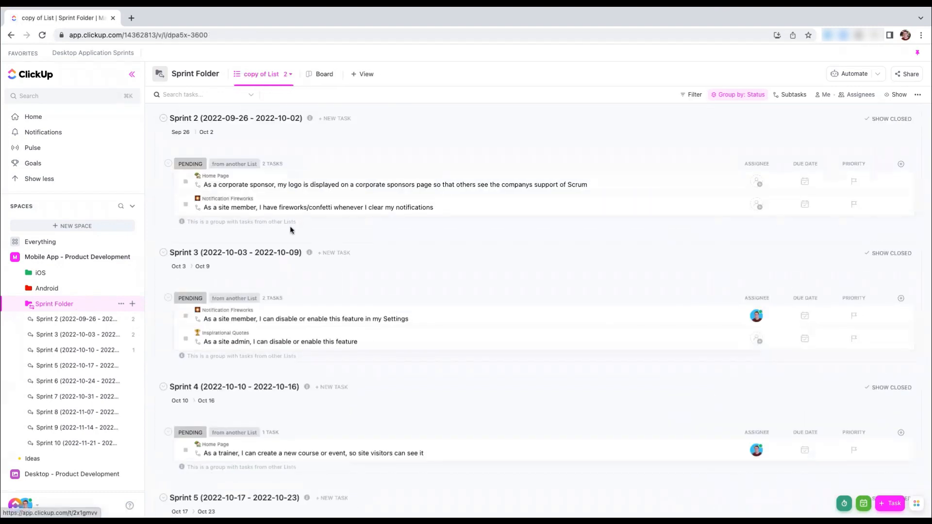
# Enable Default to Me Mode for the "copy of List" view and close its view options
pyautogui.click(286, 75)
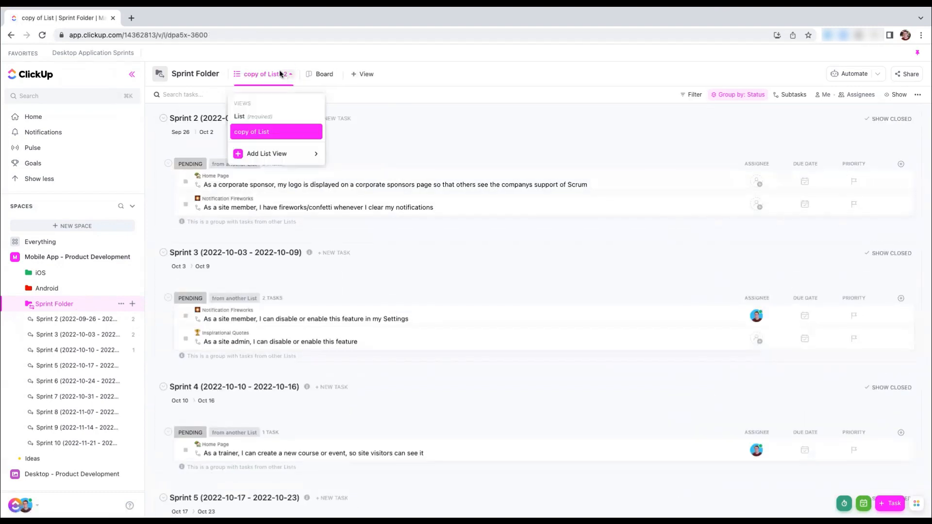
pyautogui.click(314, 132)
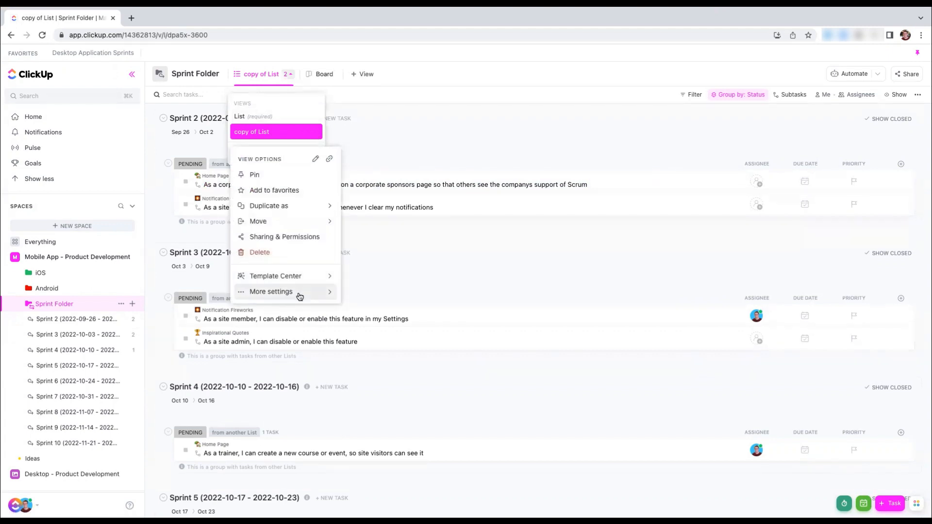
pyautogui.moveTo(272, 293)
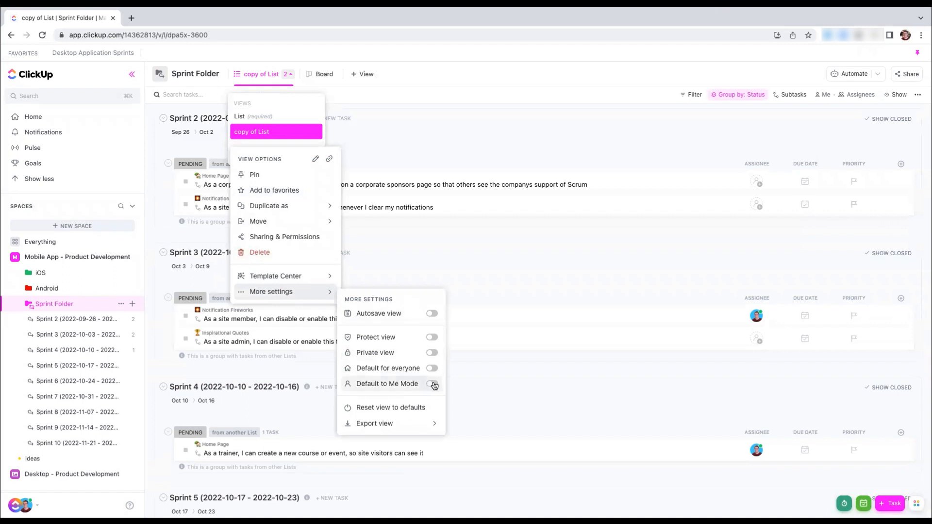
pyautogui.click(432, 384)
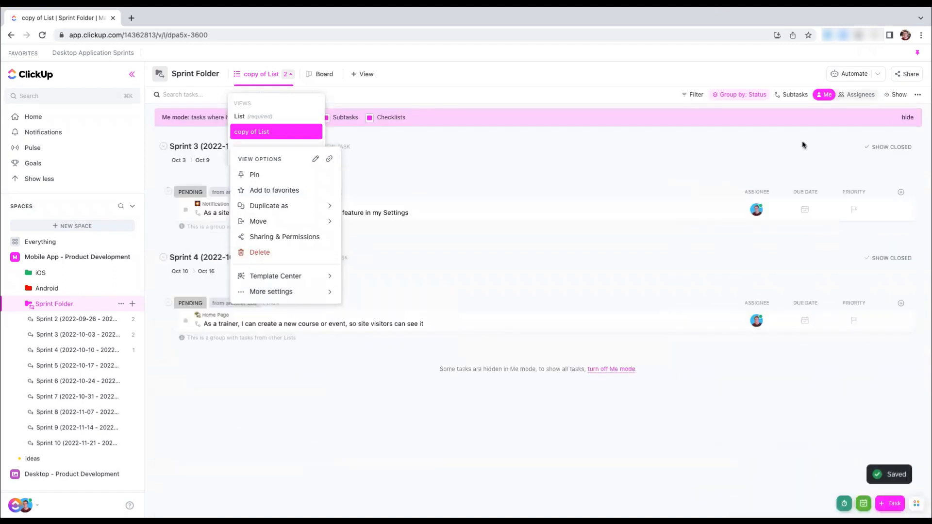
pyautogui.click(673, 176)
pyautogui.click(469, 155)
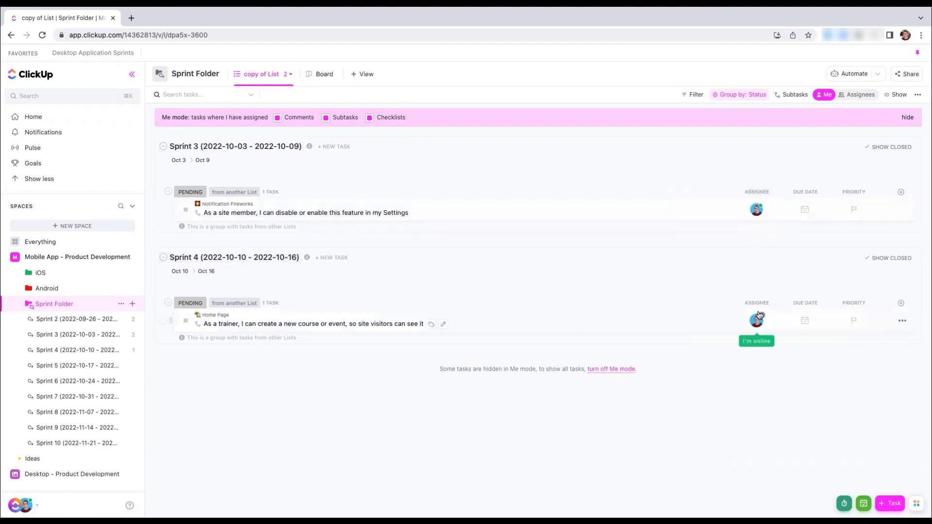
# Pin the "copy of List" view and rename it "My Tasks"
pyautogui.click(288, 76)
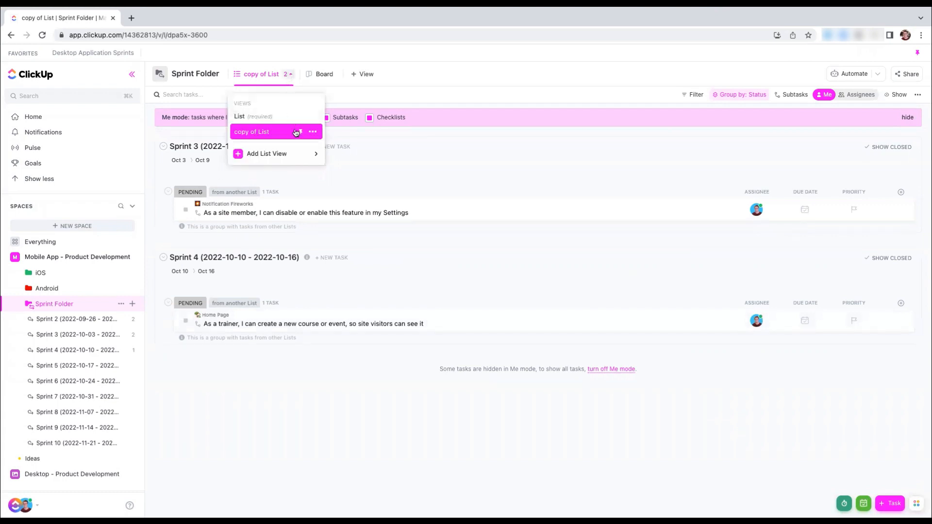
pyautogui.click(300, 133)
pyautogui.click(278, 74)
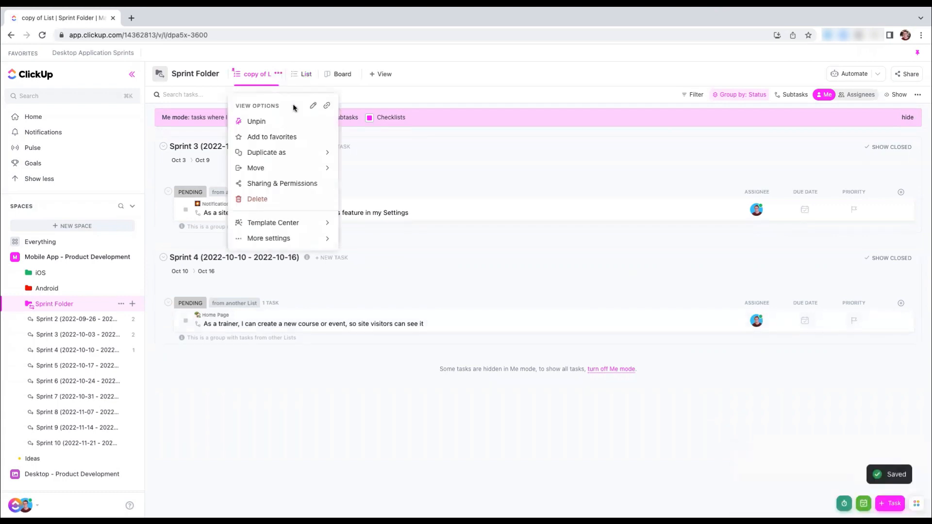
pyautogui.click(313, 105)
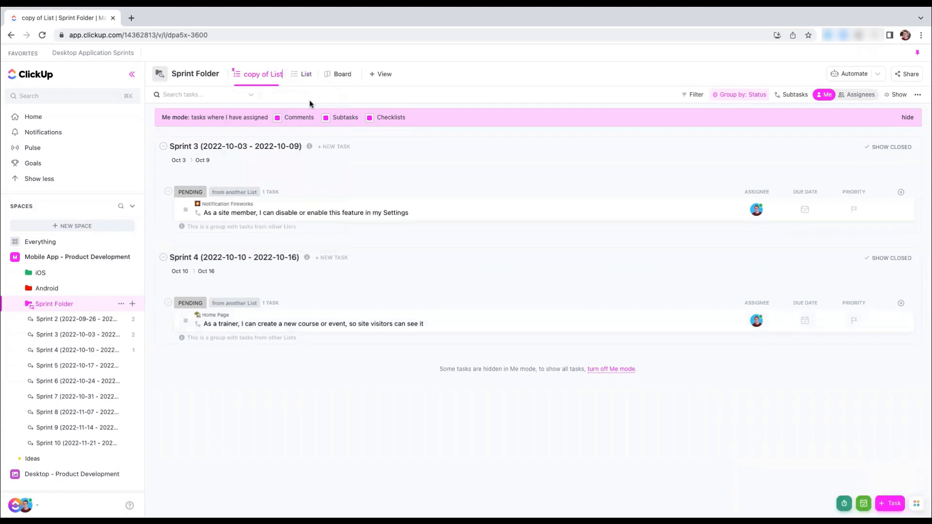
pyautogui.write('My Tasks')
pyautogui.press('Return')
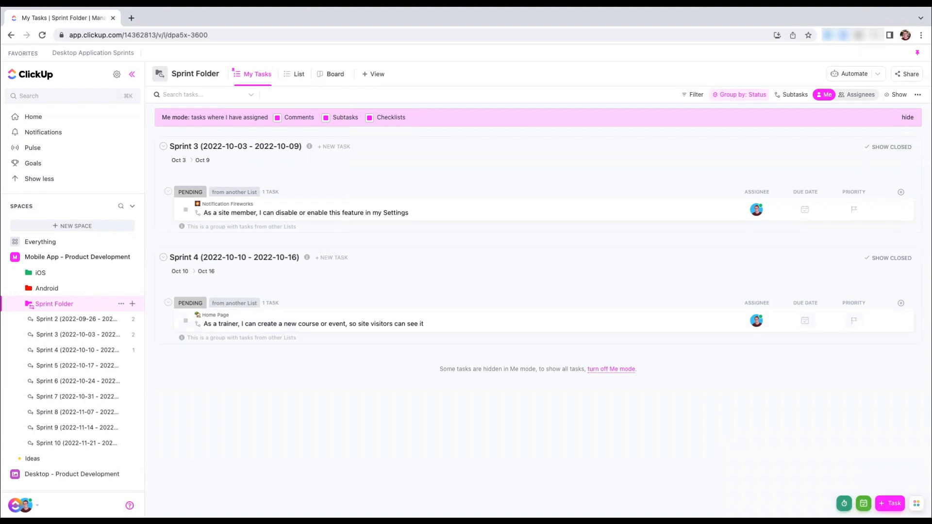
# Open ClickUp University from the Resource Center and look over its home page and learning paths
pyautogui.click(129, 505)
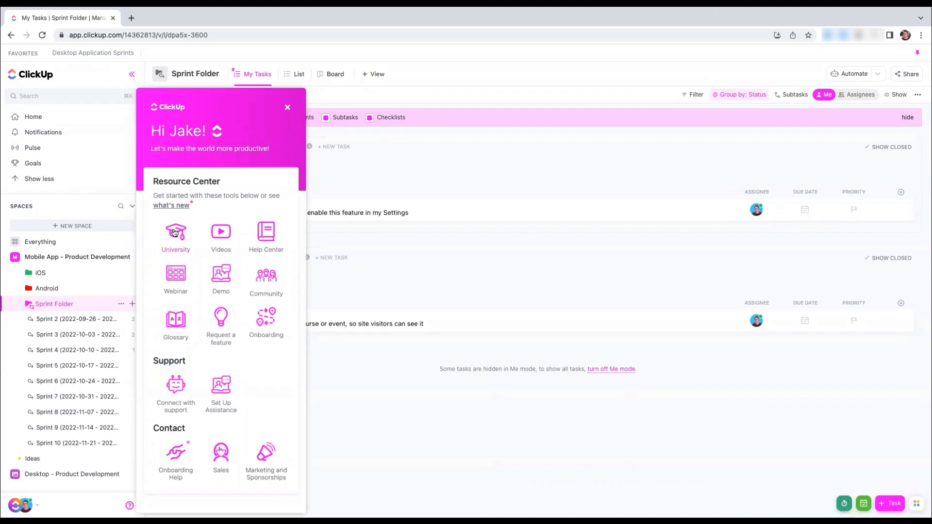
pyautogui.click(177, 244)
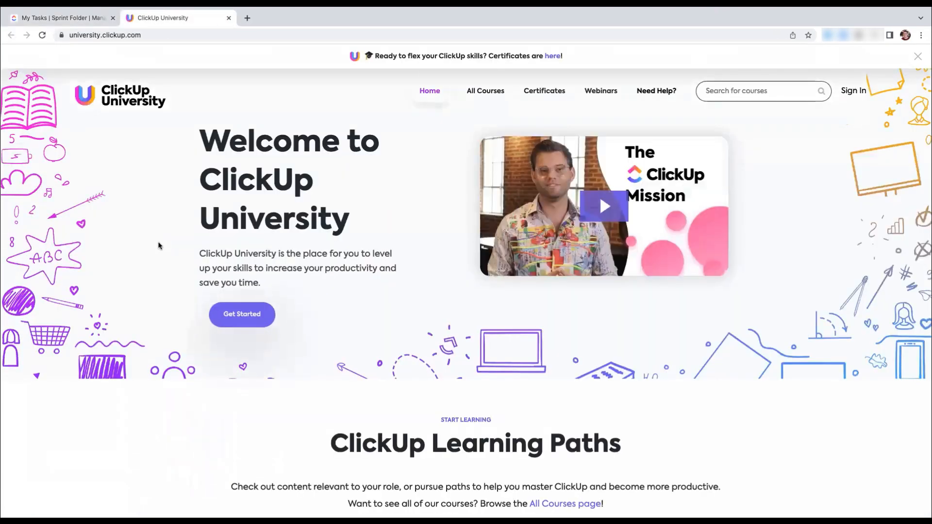
pyautogui.scroll(-2, 479, 287)
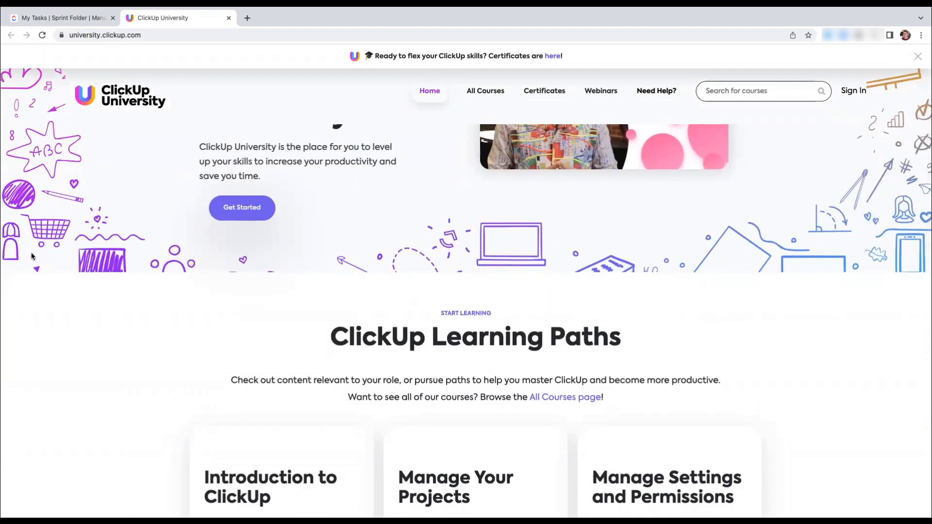
# Return to the ClickUp workspace, open the Help Center from the Resource Center, and search it for "sprint"
pyautogui.click(82, 20)
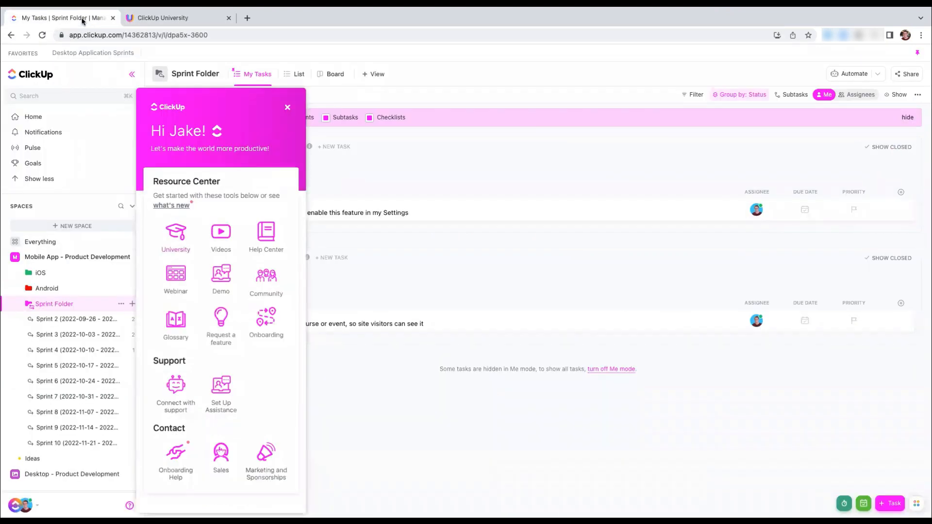
pyautogui.click(267, 237)
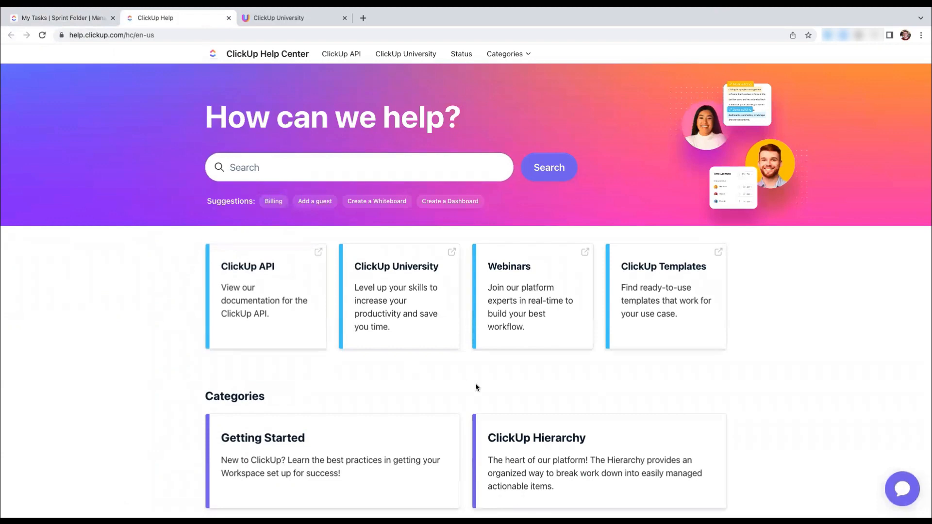
pyautogui.scroll(-4, 475, 386)
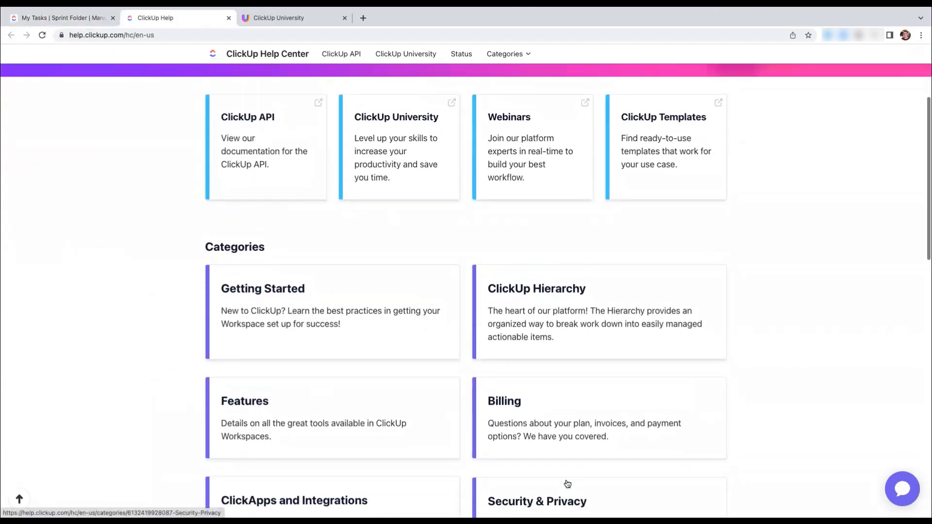
pyautogui.scroll(3, 417, 316)
pyautogui.click(269, 147)
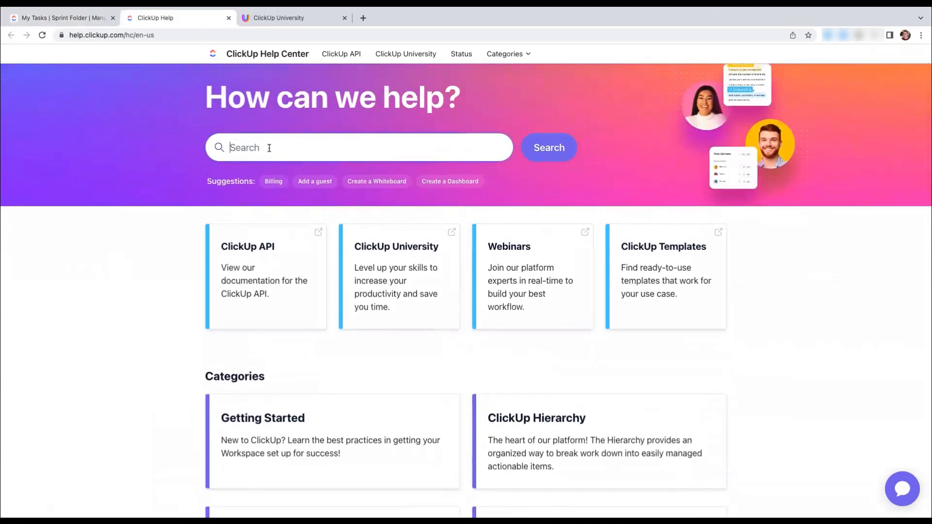
pyautogui.write('sprint')
pyautogui.click(561, 148)
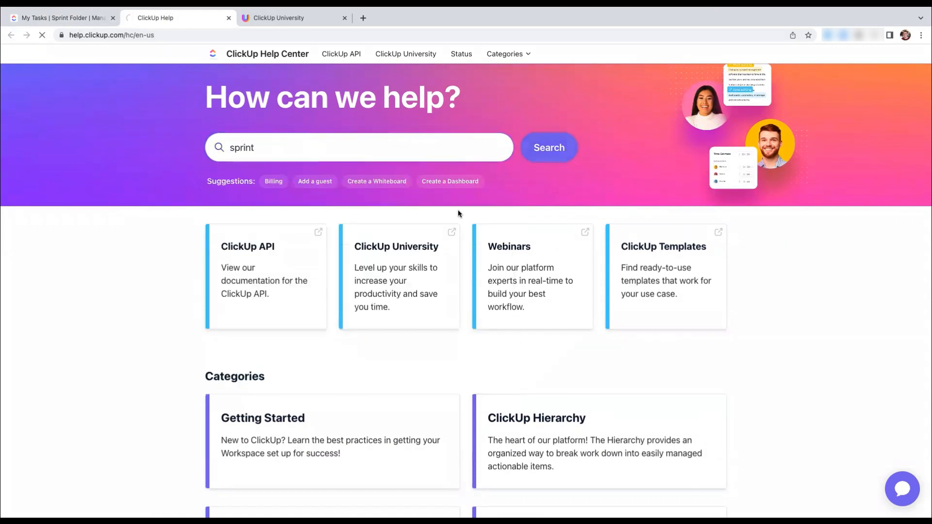